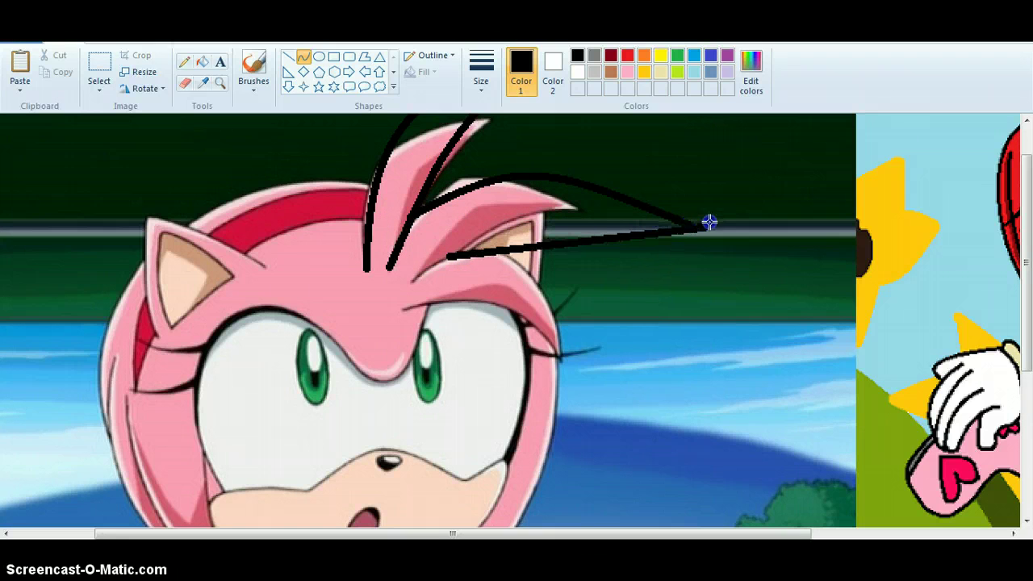
Outline the lowest fringe spike with two thick black curves and trace the top of the head from the hair to the ear.
left_click_drag(613, 385, 467, 246)
left_click_drag(497, 279, 574, 288)
left_click(574, 288)
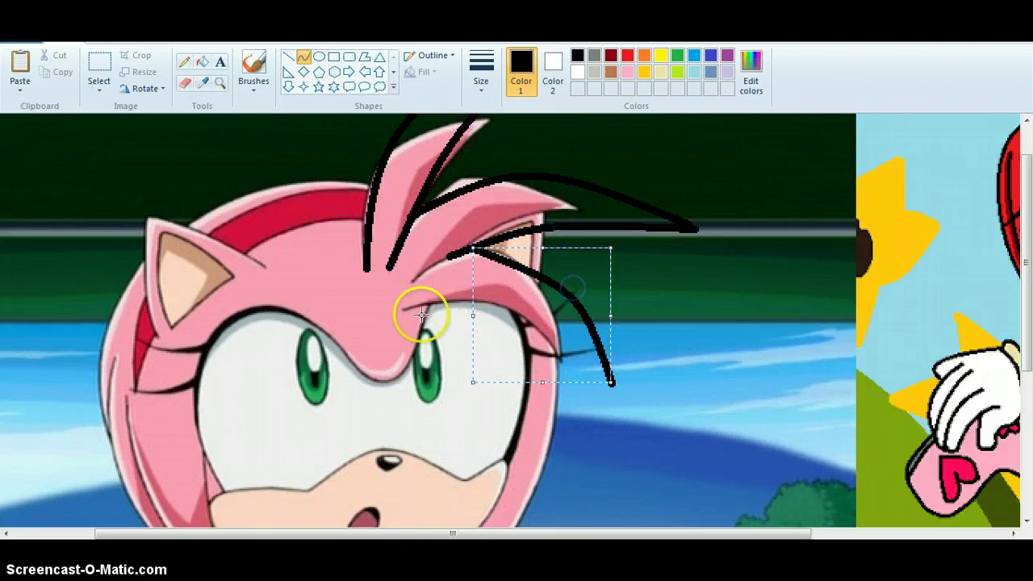
left_click_drag(413, 305, 535, 321)
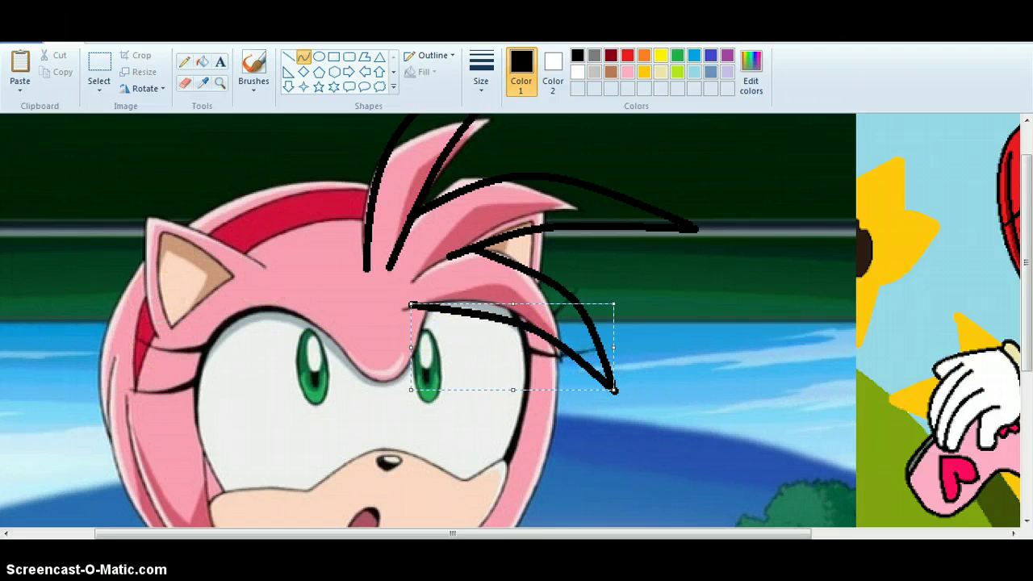
left_click_drag(370, 186, 208, 204)
Trace the back of the head below the left ear with an outer black curve and a short inner curve.
left_click_drag(1027, 218, 1028, 277)
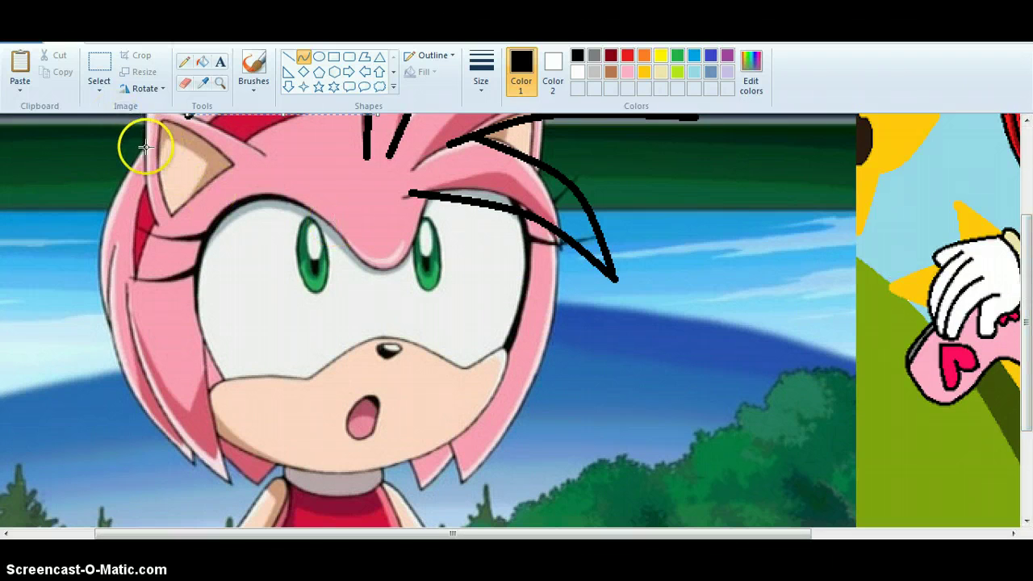
mouse_move(146, 144)
left_mouse_down()
mouse_move(80, 357)
mouse_move(143, 485)
mouse_move(98, 284)
mouse_move(108, 317)
left_mouse_up()
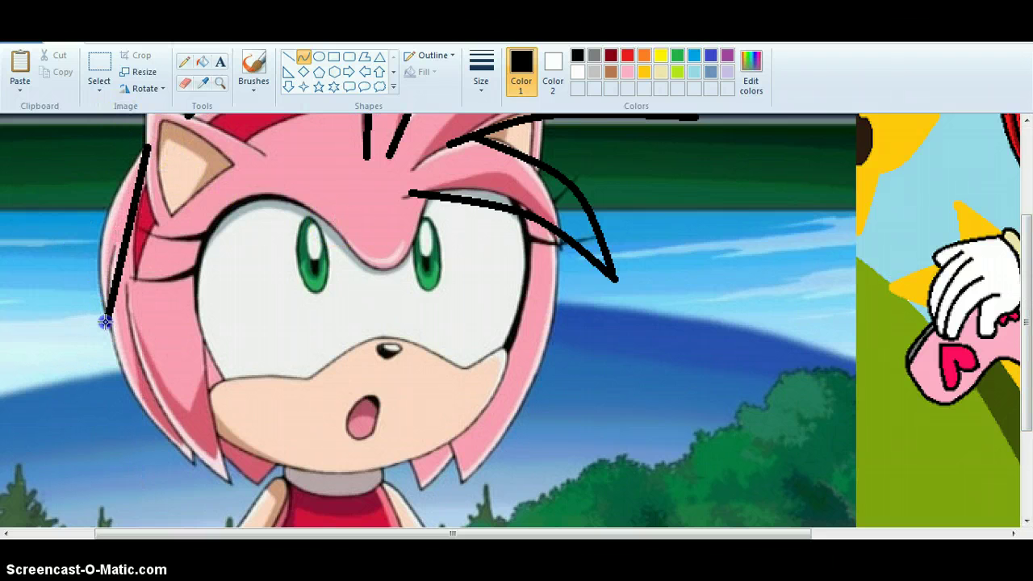
left_click_drag(113, 269, 93, 286)
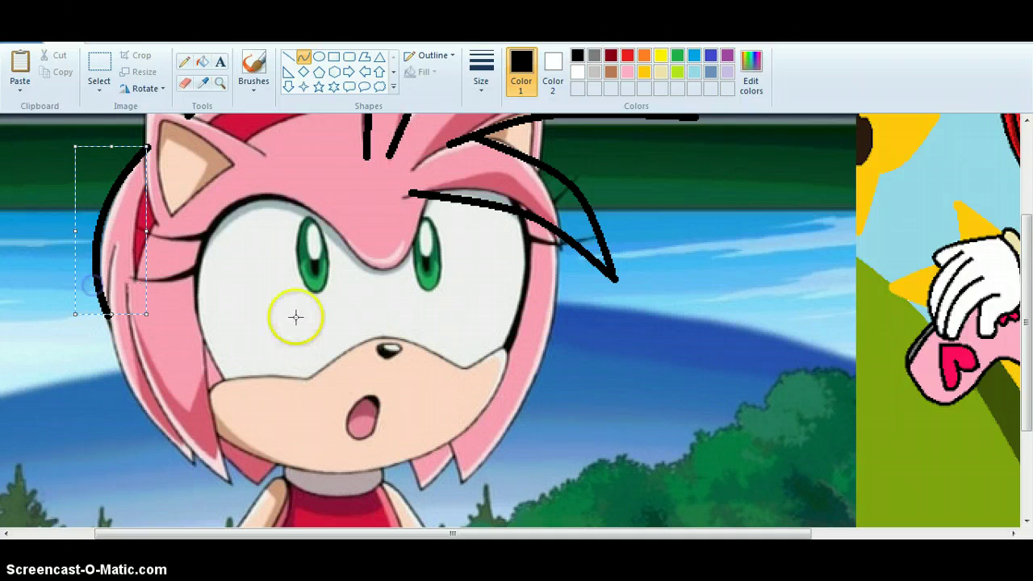
left_click(296, 317)
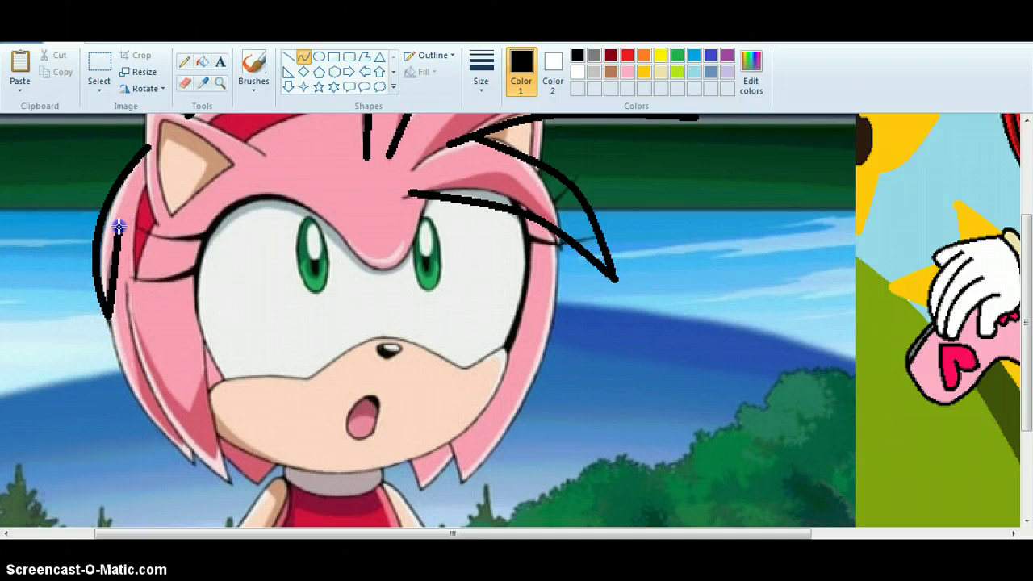
left_click(150, 400)
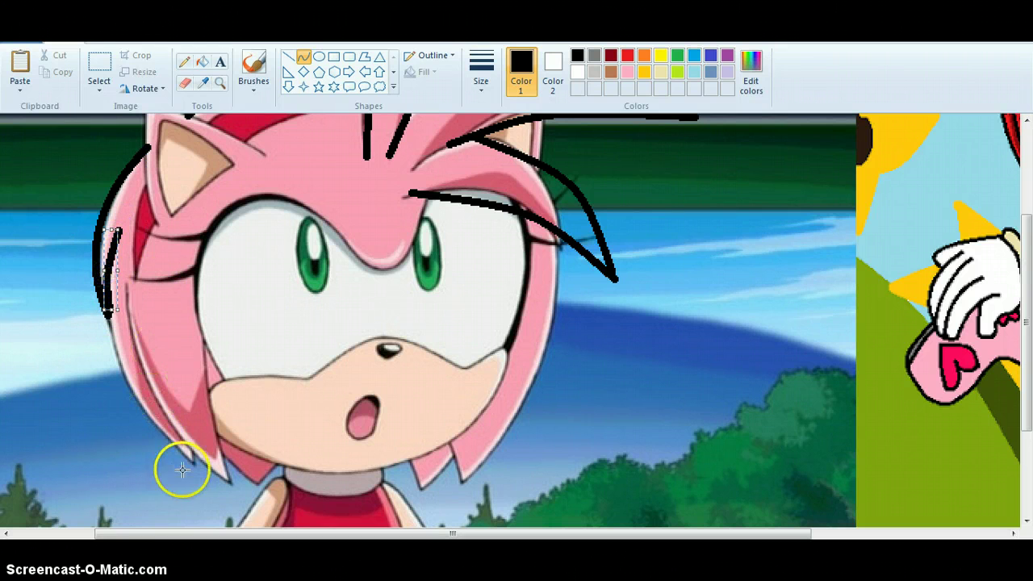
Outline the long outer quill on the left of the head with two black curves meeting at a point beside the neck.
left_click_drag(193, 466, 108, 313)
left_click_drag(151, 389, 131, 410)
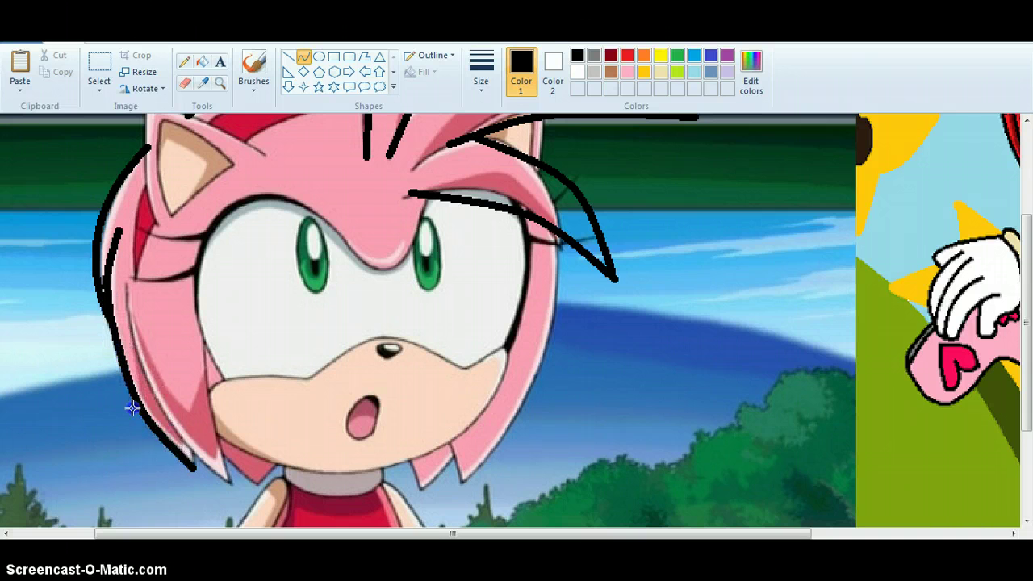
left_click_drag(176, 465, 236, 517)
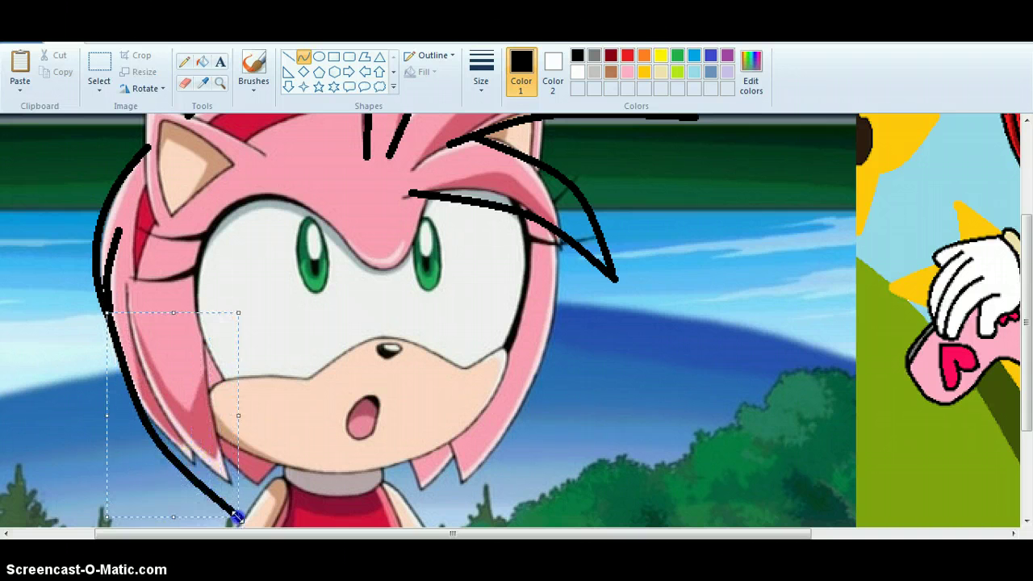
left_click(315, 418)
left_click_drag(127, 300, 243, 519)
left_click_drag(199, 440, 151, 399)
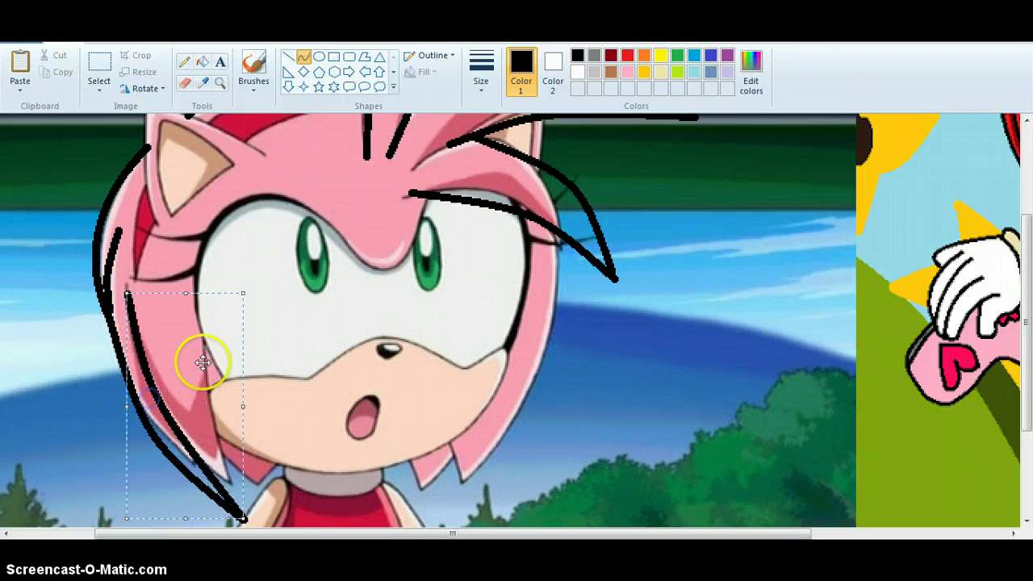
left_click_drag(208, 314, 256, 523)
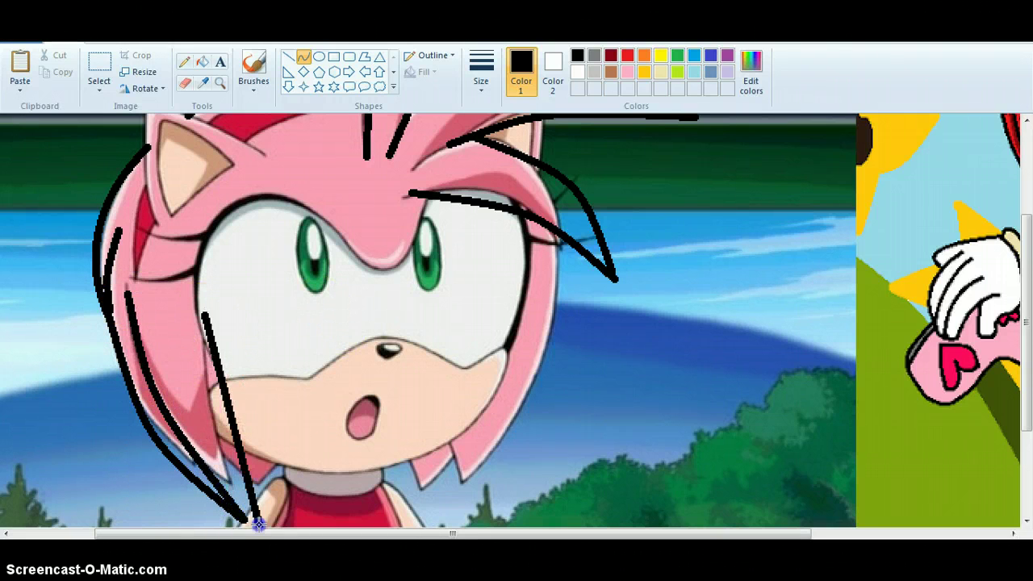
left_click_drag(230, 416, 197, 380)
left_click(210, 409)
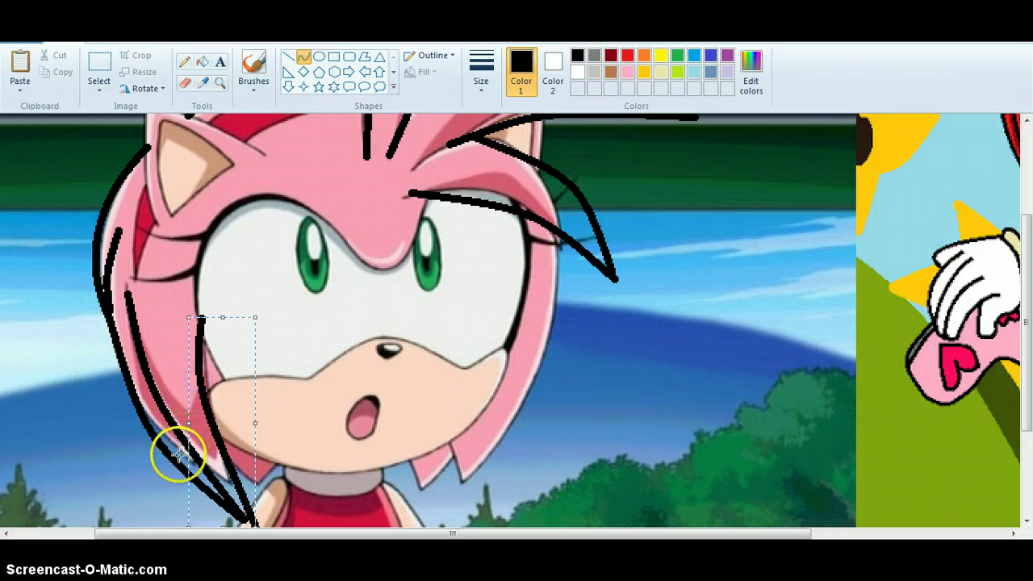
scroll(984, 258, "down", 2)
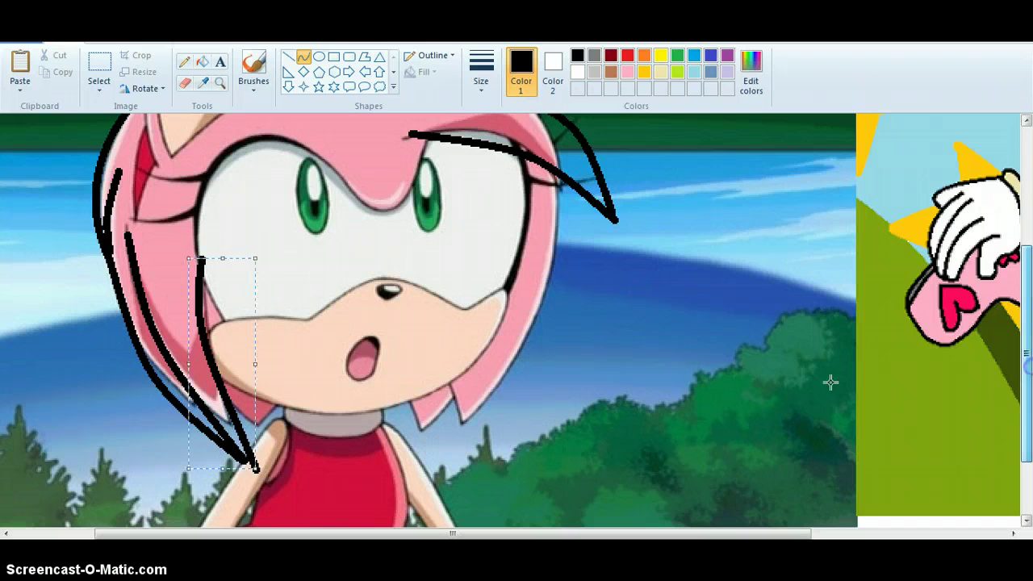
left_click_drag(254, 467, 287, 467)
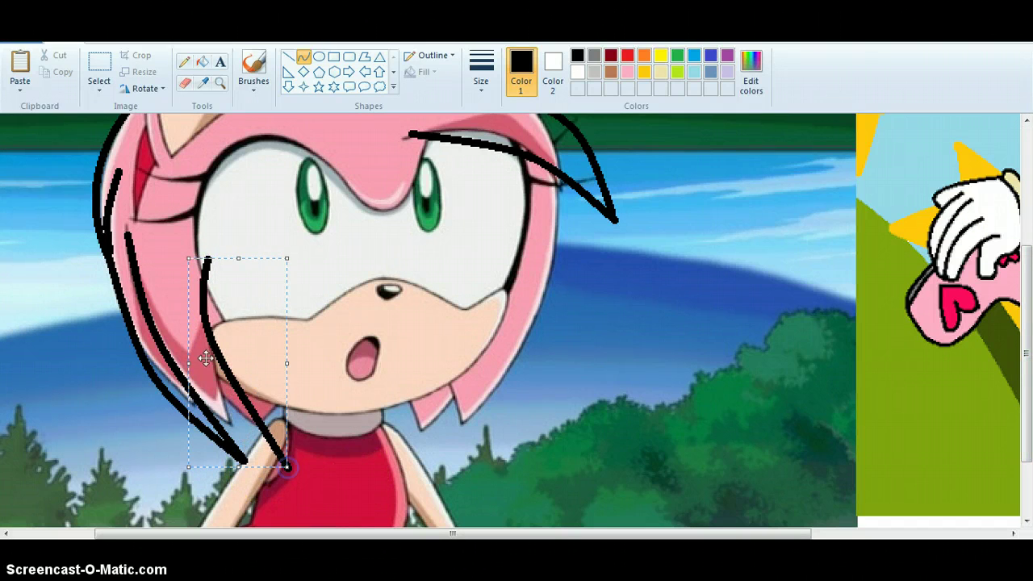
mouse_move(282, 255)
left_mouse_down()
mouse_move(253, 272)
mouse_move(263, 272)
left_mouse_up()
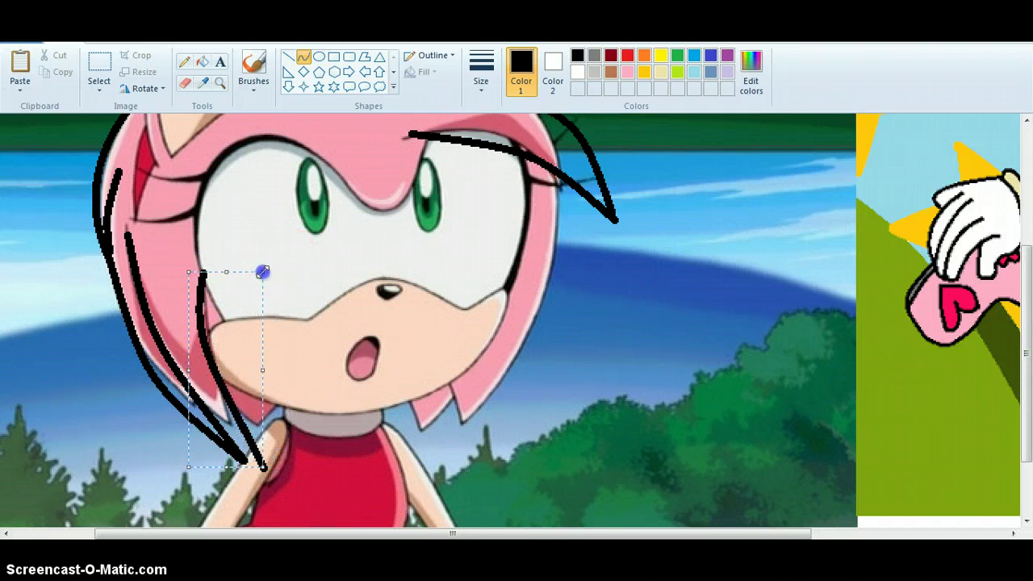
mouse_move(263, 468)
left_mouse_down()
mouse_move(342, 506)
mouse_move(379, 500)
left_mouse_up()
left_click_drag(264, 423, 242, 412)
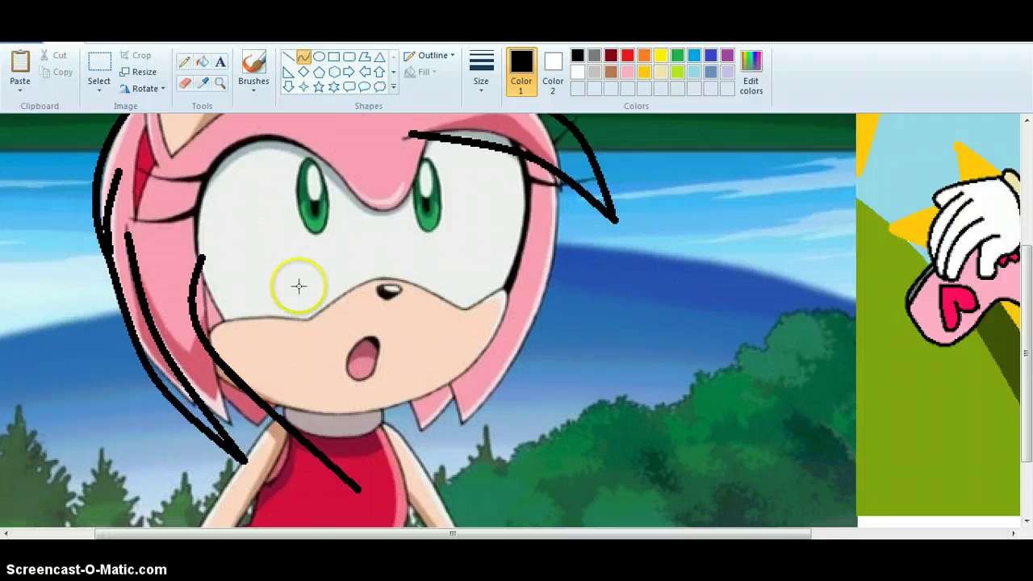
key("ctrl+z")
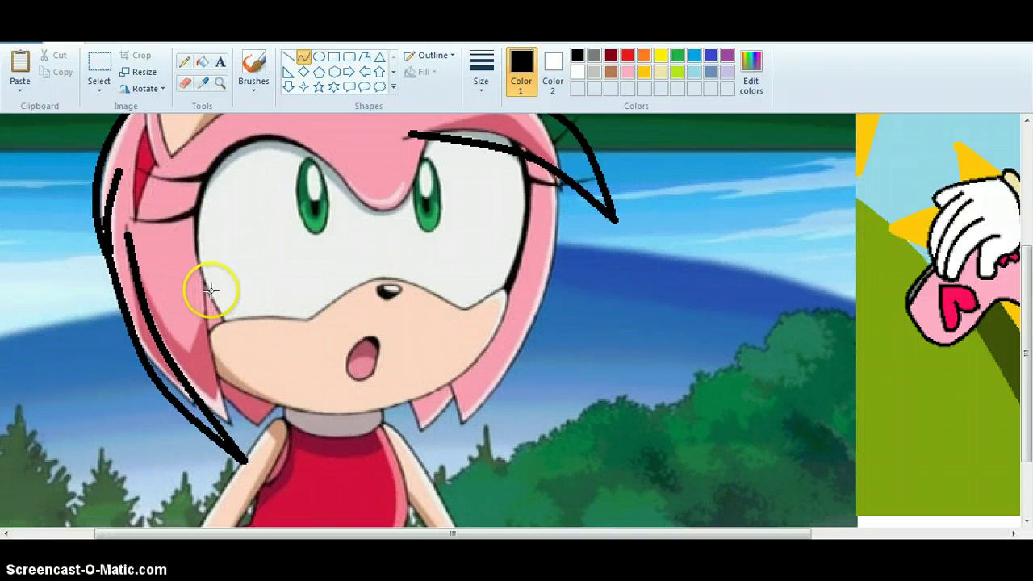
Outline the second side quill with black curves from the left cheek, extending it to a pointed tip over the dress.
mouse_move(203, 280)
left_mouse_down()
mouse_move(313, 507)
mouse_move(308, 498)
left_mouse_up()
mouse_move(224, 372)
left_mouse_down()
mouse_move(213, 369)
mouse_move(243, 443)
mouse_move(300, 499)
mouse_move(242, 457)
mouse_move(186, 381)
left_mouse_up()
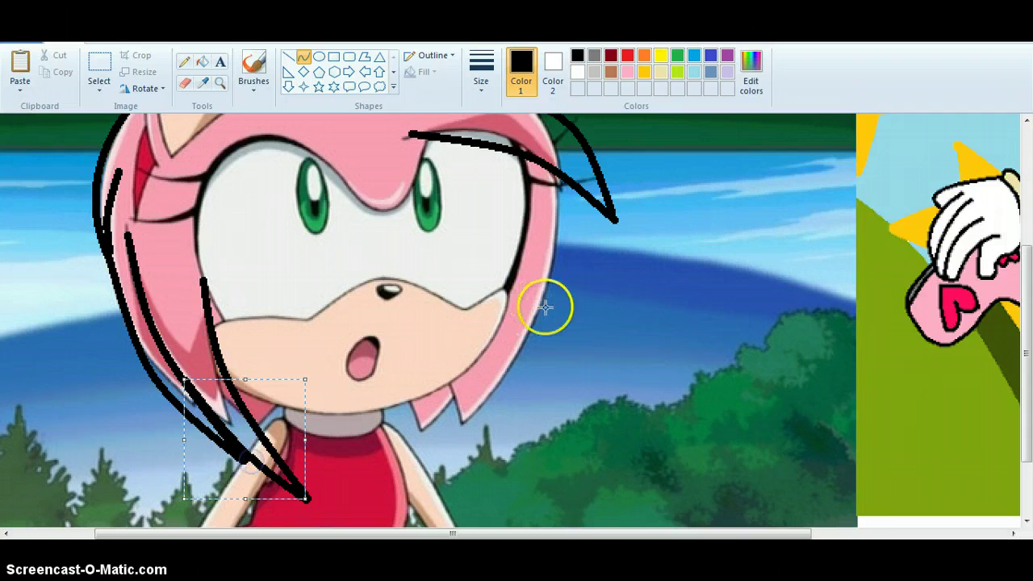
Trace the jawline and the wavy upper edge of the muzzle above the nose with black curves.
mouse_move(507, 293)
left_mouse_down()
mouse_move(290, 423)
mouse_move(233, 410)
mouse_move(235, 391)
left_mouse_up()
mouse_move(303, 378)
left_mouse_down()
mouse_move(314, 401)
mouse_move(461, 428)
mouse_move(406, 428)
mouse_move(441, 398)
mouse_move(379, 435)
left_mouse_up()
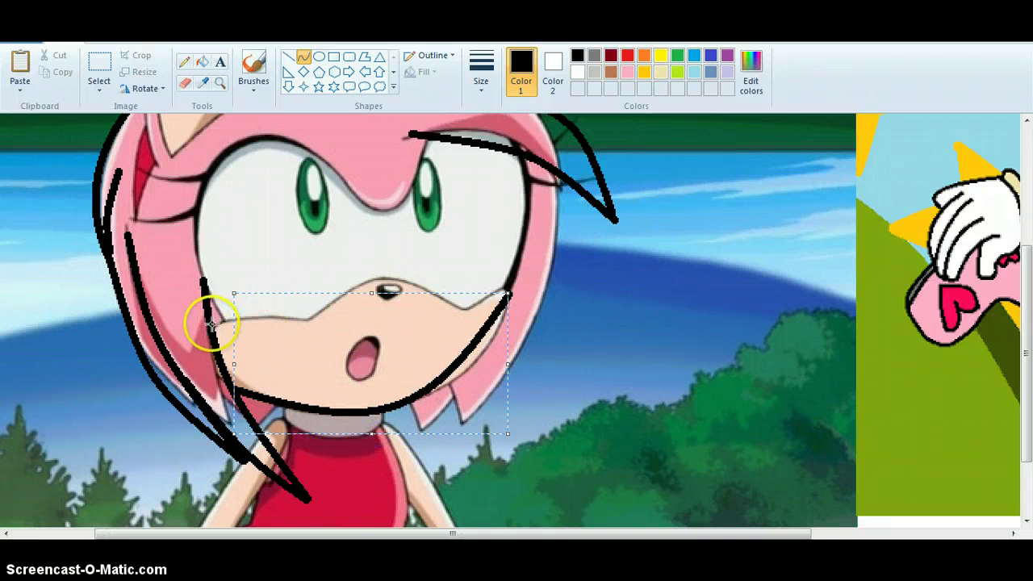
left_click_drag(213, 326, 307, 319)
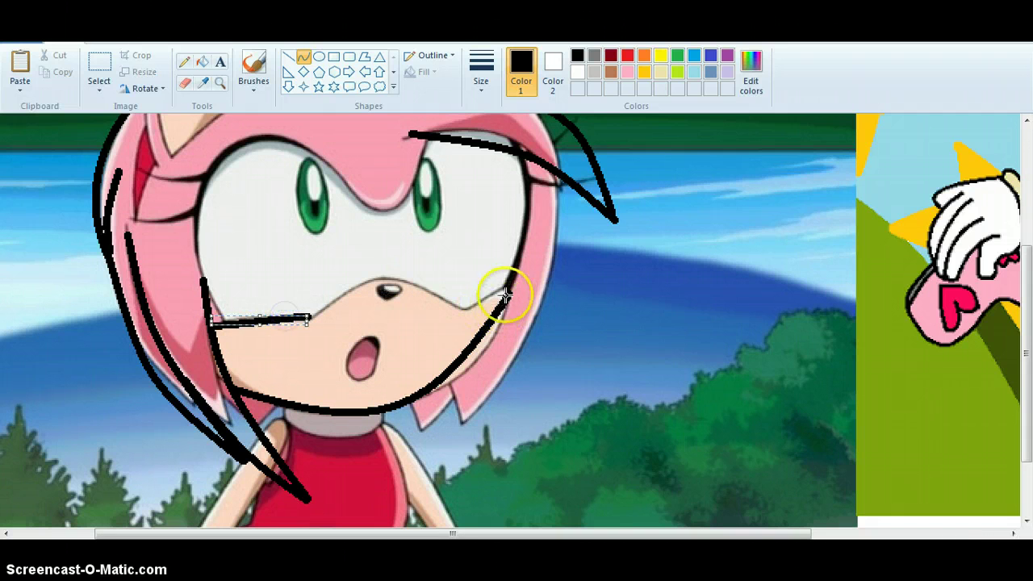
left_click_drag(507, 292, 501, 290)
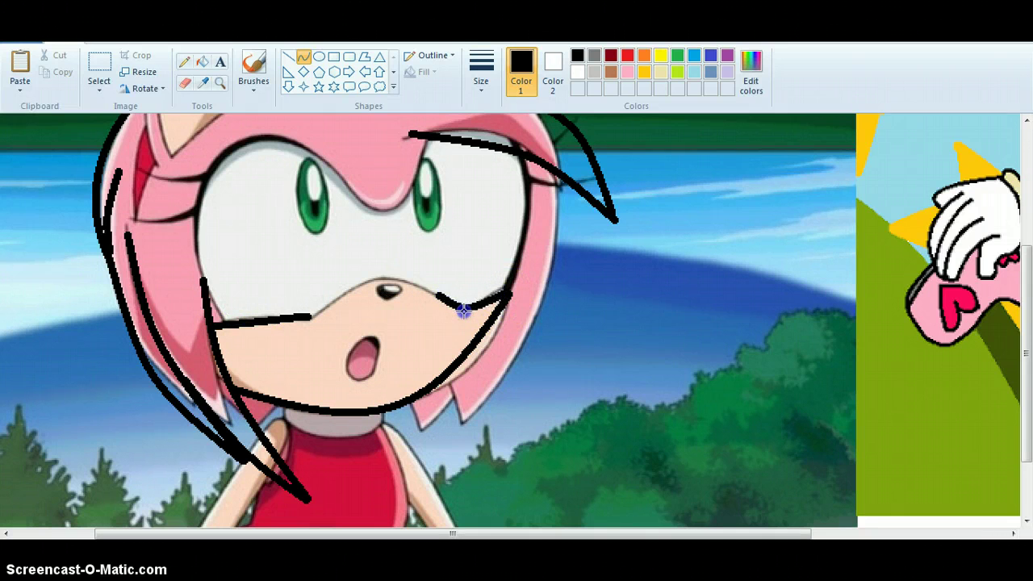
mouse_move(311, 316)
left_mouse_down()
mouse_move(363, 279)
mouse_move(461, 300)
mouse_move(316, 279)
mouse_move(388, 265)
left_mouse_up()
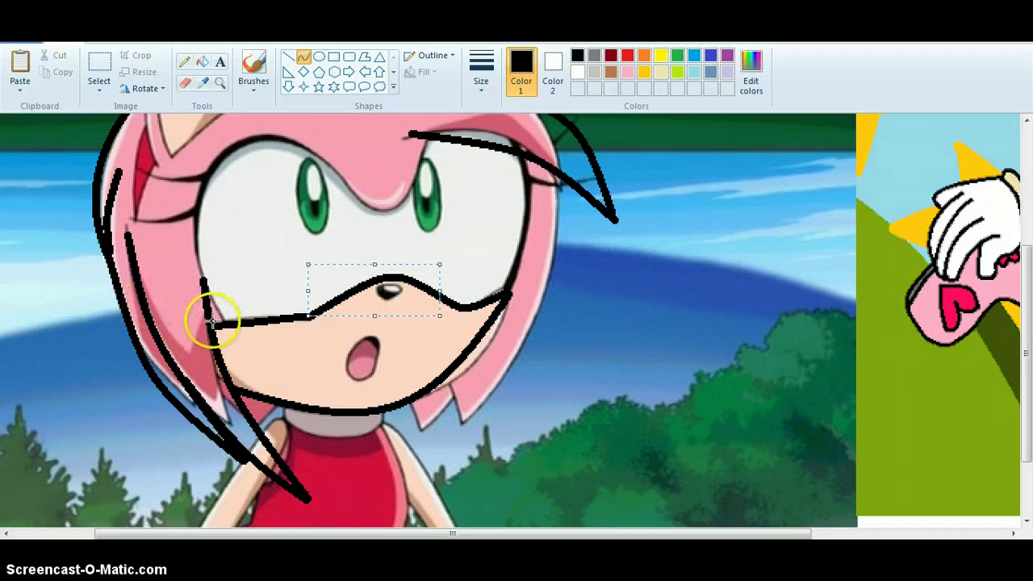
Trace the left and upper edges of the eye area and the V-shaped brow dip between the eyes in black.
left_click(204, 279)
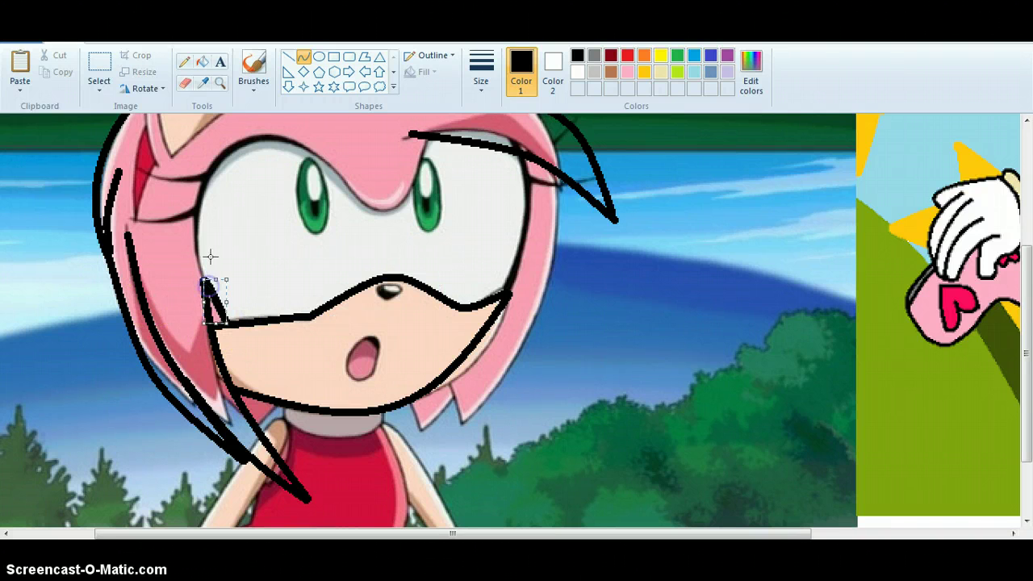
mouse_move(307, 147)
left_mouse_down()
mouse_move(215, 223)
mouse_move(202, 272)
mouse_move(218, 153)
mouse_move(196, 138)
mouse_move(242, 138)
mouse_move(184, 206)
left_mouse_up()
left_click_drag(435, 141, 307, 150)
left_click_drag(307, 150, 392, 230)
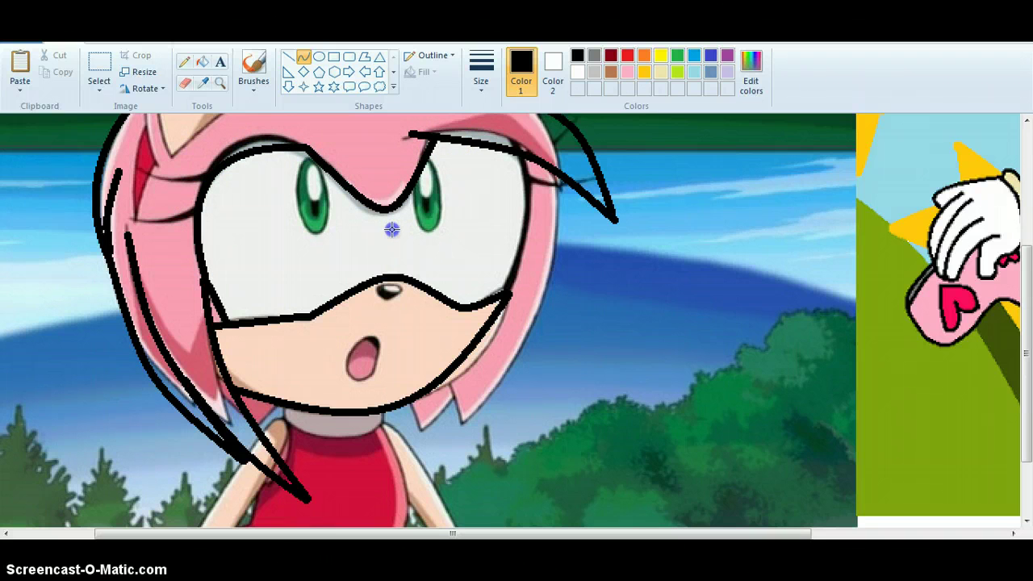
Close the eye outline with a black curve along its right edge, from the muzzle corner up to the fringe.
left_click_drag(364, 535, 561, 534)
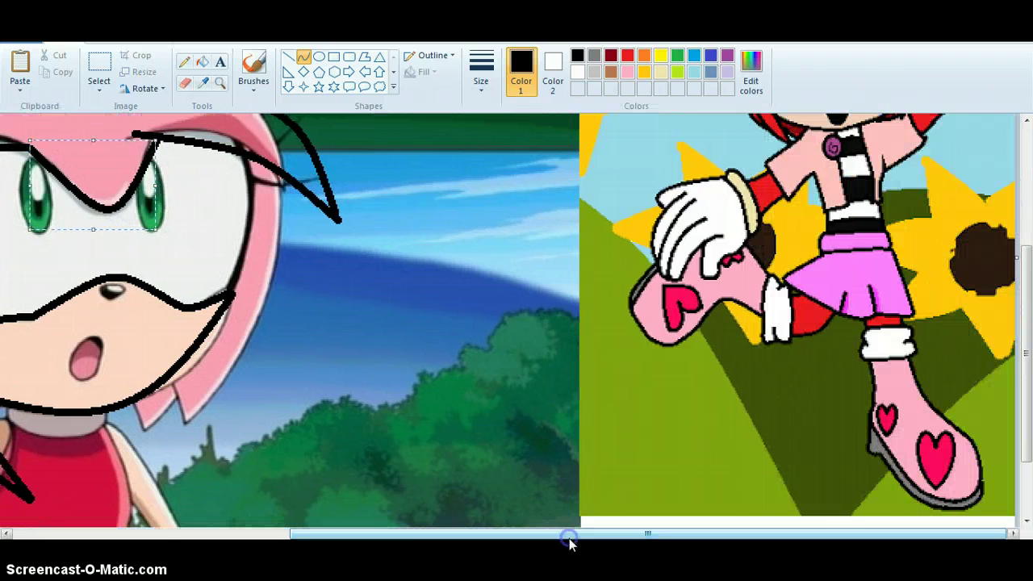
left_click_drag(1025, 368, 1013, 349)
left_click(600, 535)
left_click_drag(601, 536, 342, 535)
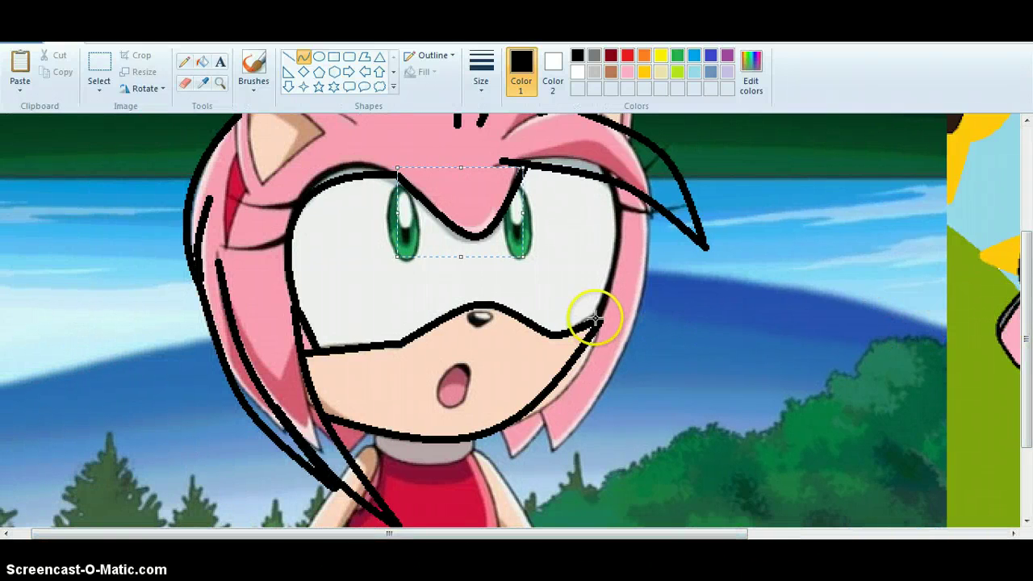
left_click_drag(597, 320, 616, 181)
left_click_drag(622, 252, 623, 250)
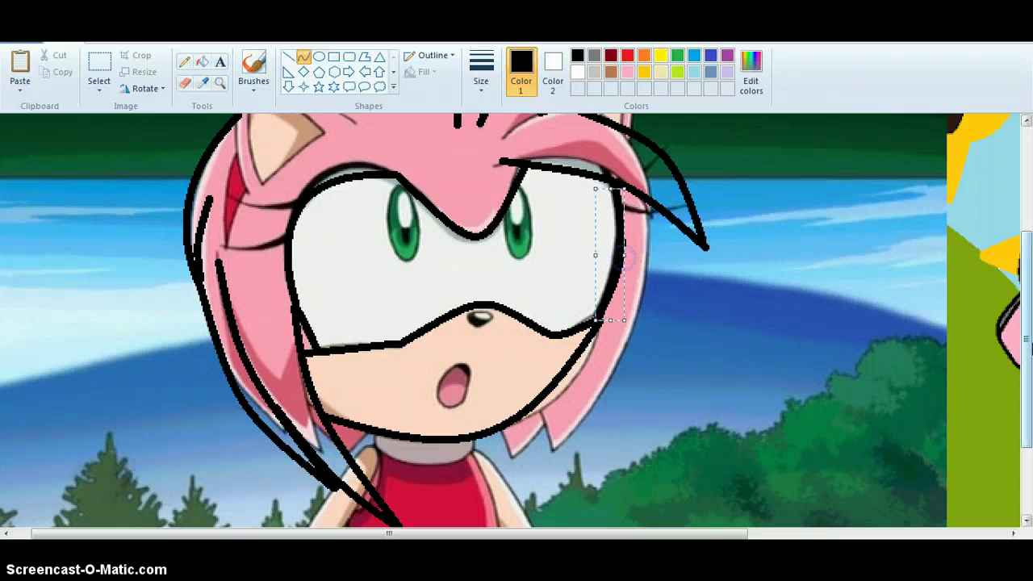
Outline the outer edges of the left ear with two black curves meeting at its tip.
scroll(623, 251, "up", 3)
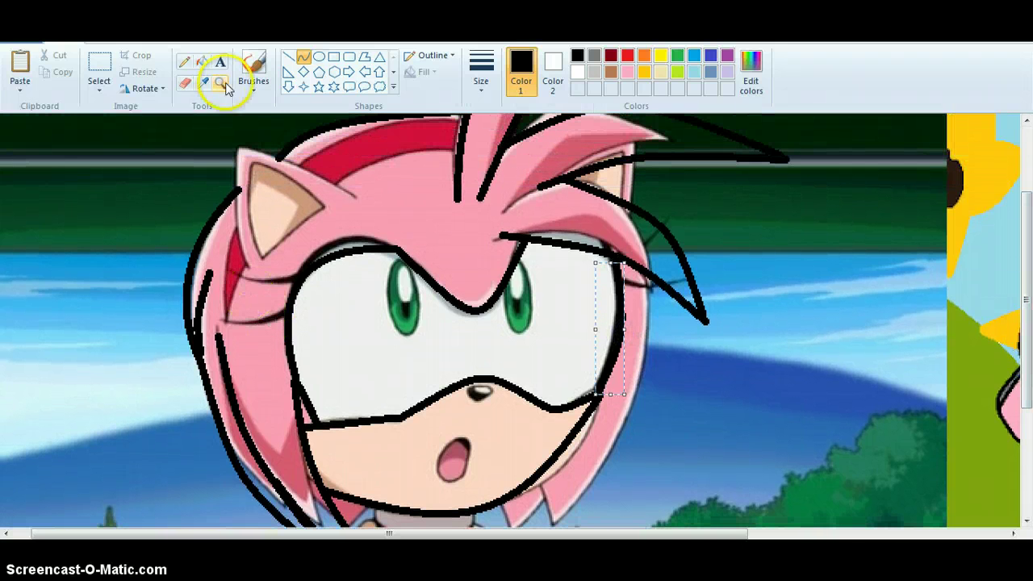
left_click_drag(236, 145, 363, 198)
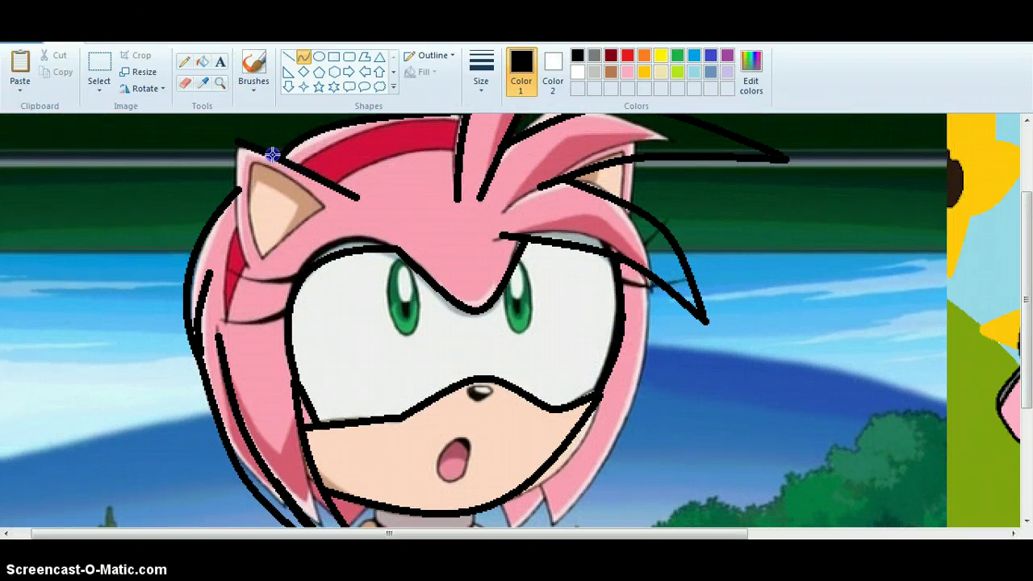
mouse_move(253, 264)
left_mouse_down()
mouse_move(234, 124)
mouse_move(232, 178)
left_mouse_up()
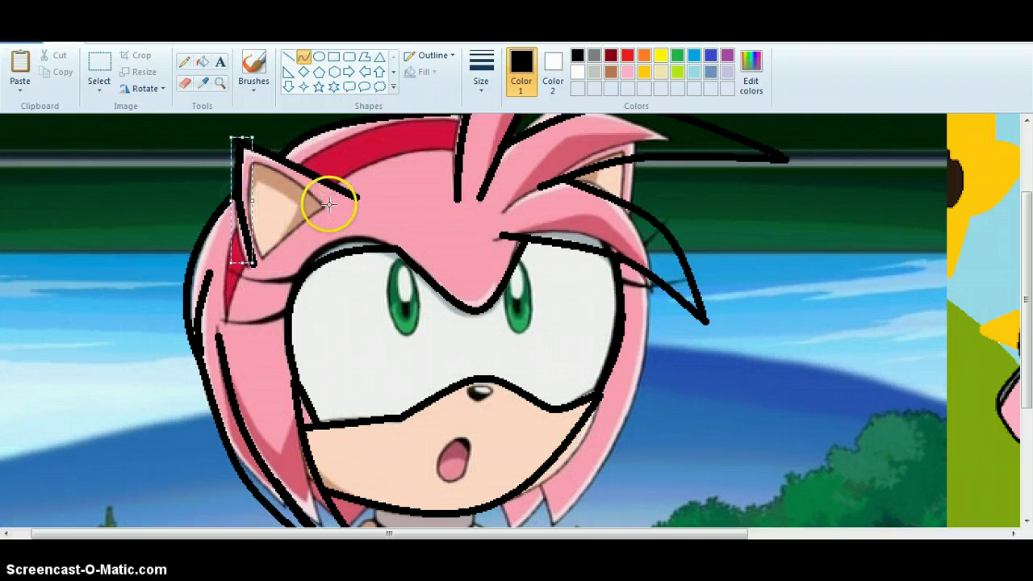
Outline the inner triangle of the left ear with three black curves, bending the left one to follow the ear's edge.
left_click_drag(322, 206, 289, 228)
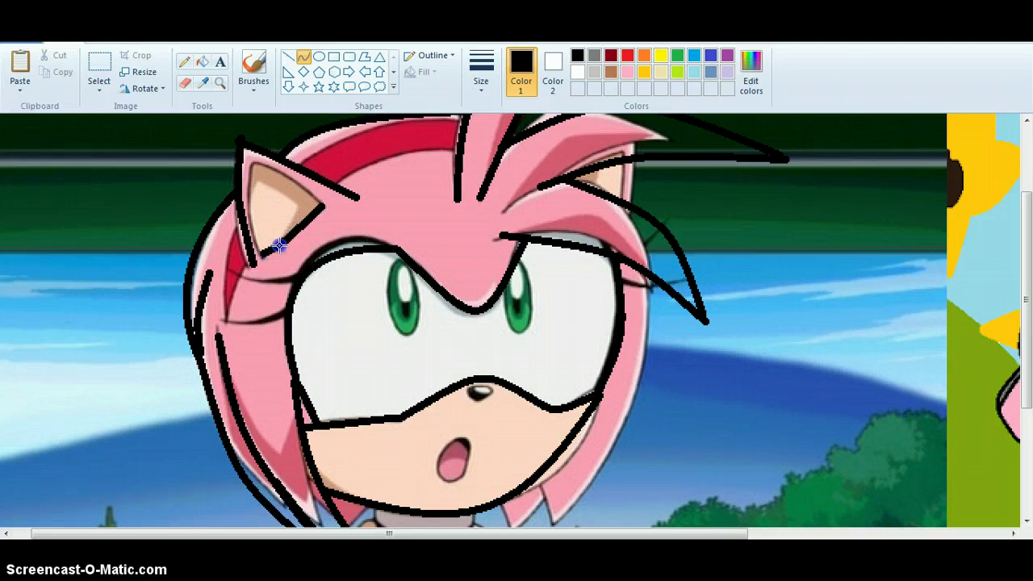
left_click_drag(253, 164, 322, 206)
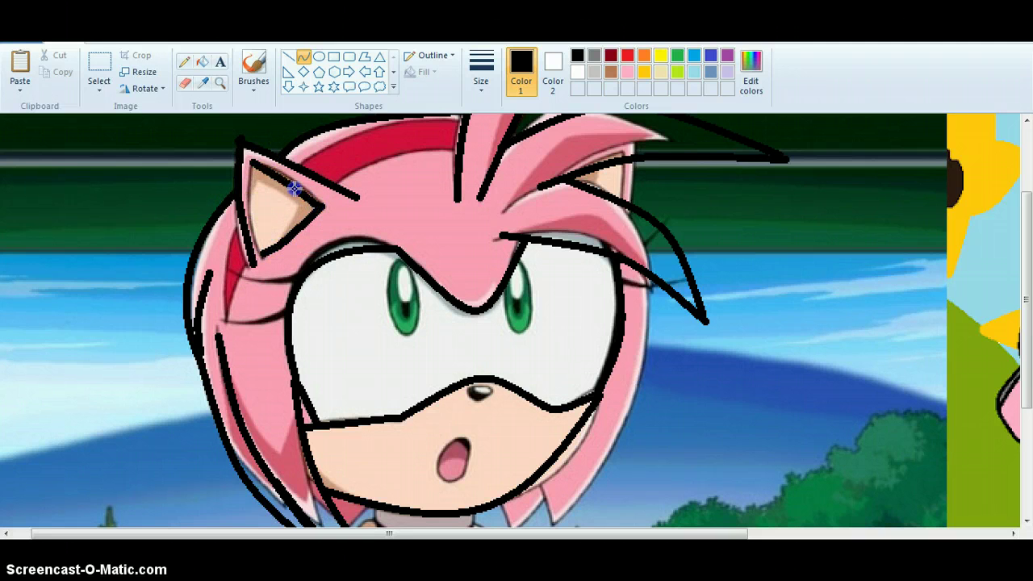
left_click_drag(261, 257, 251, 188)
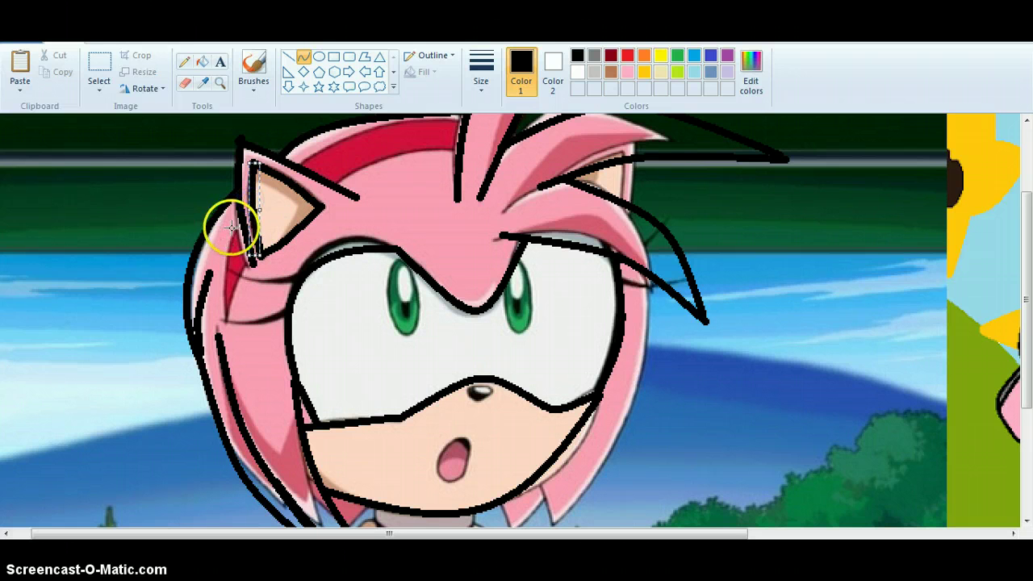
left_click_drag(239, 218, 239, 218)
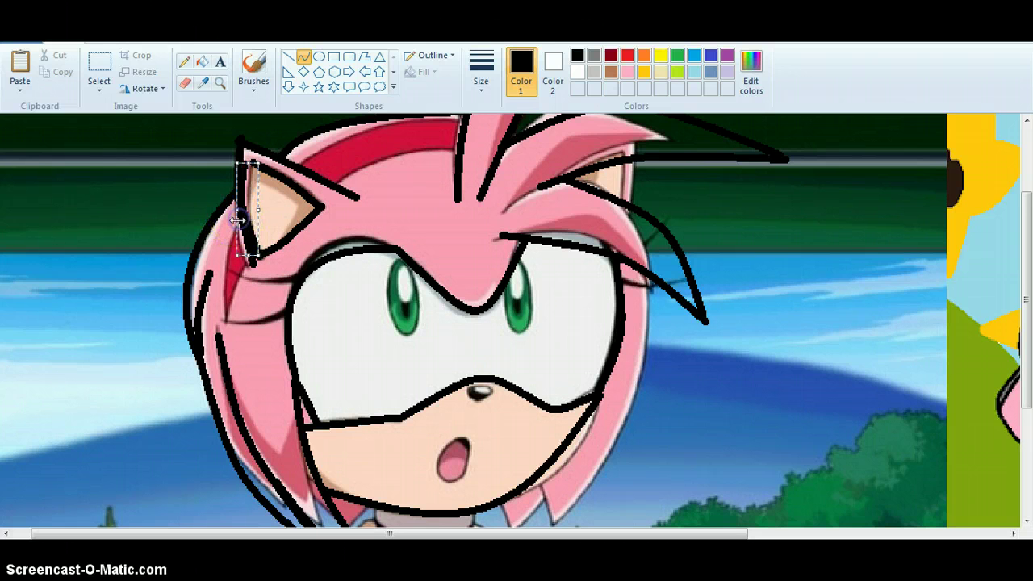
left_click_drag(222, 307, 262, 248)
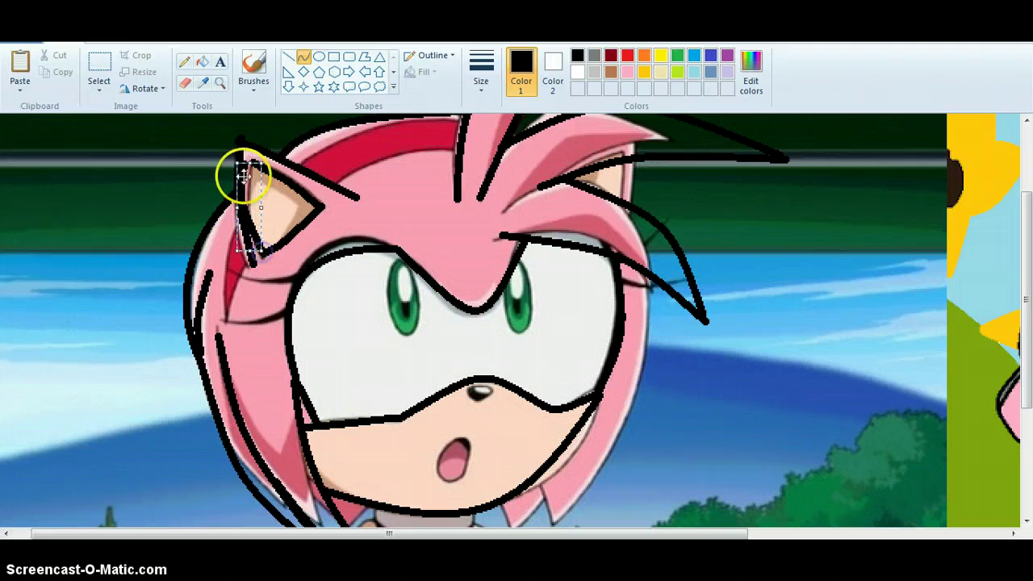
left_click_drag(244, 174, 241, 166)
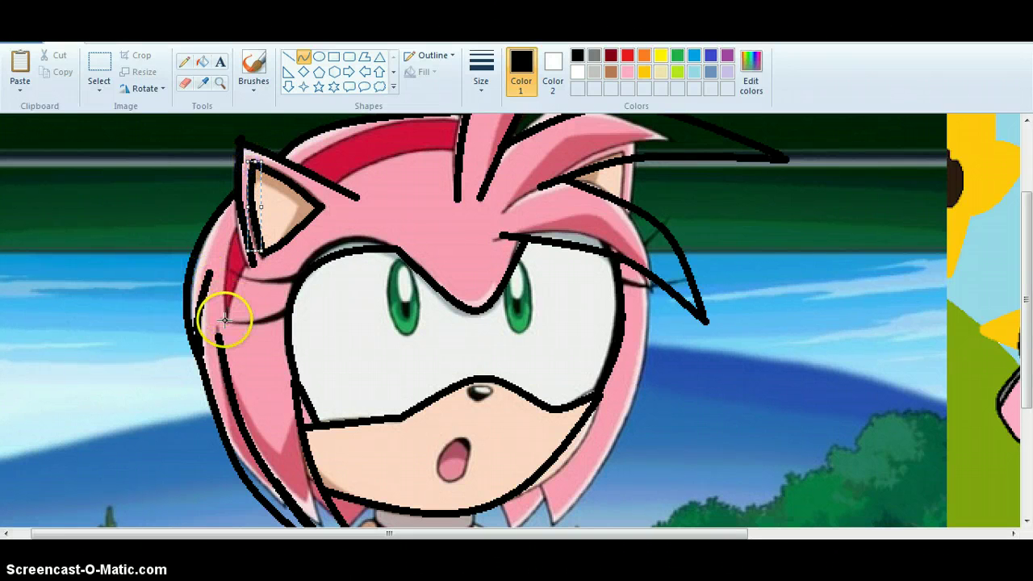
Trace both edges of the short headband section below the left ear with black curves.
left_click_drag(223, 321, 227, 243)
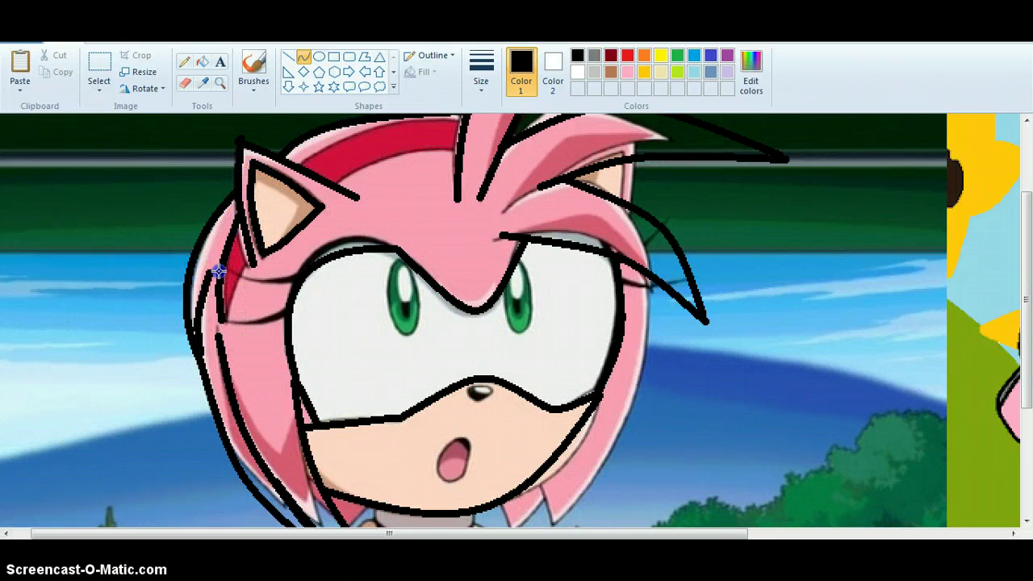
left_click_drag(376, 533, 634, 535)
mouse_move(1025, 377)
left_mouse_down()
mouse_move(1018, 320)
mouse_move(1026, 389)
left_mouse_up()
left_click_drag(556, 535, 400, 510)
left_click_drag(208, 297, 207, 280)
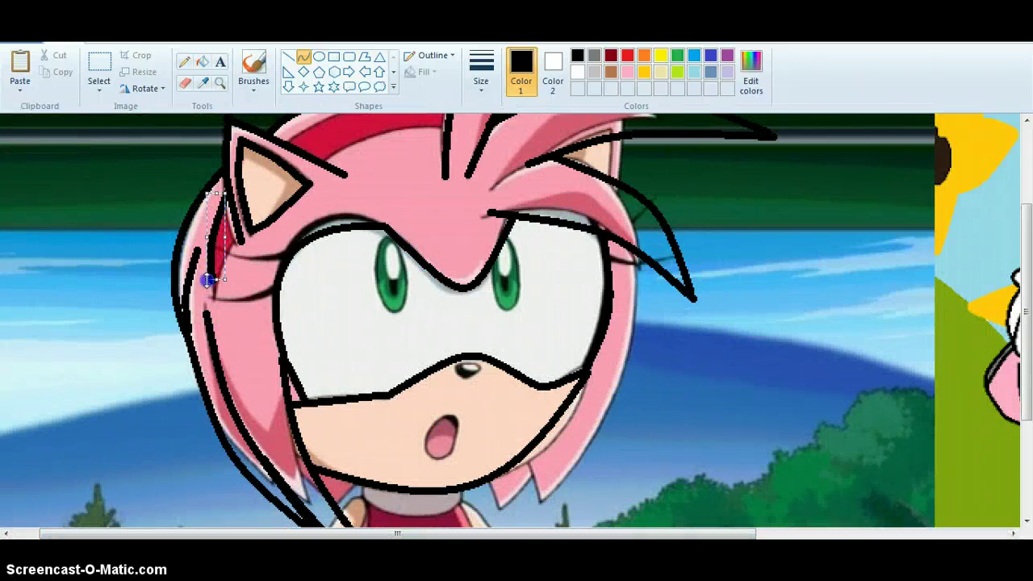
left_click_drag(241, 240, 231, 257)
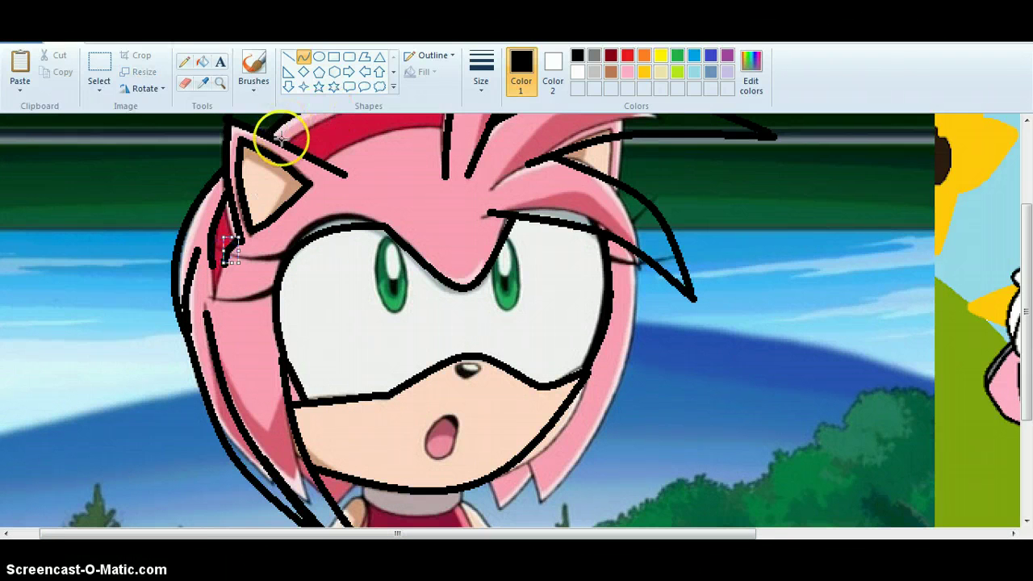
Trace the lower and upper edges of the red headband between the left ear and the fringe with black curves.
left_click_drag(287, 144, 445, 126)
left_click_drag(374, 134, 386, 156)
left_click(369, 118)
left_click_drag(359, 119, 377, 129)
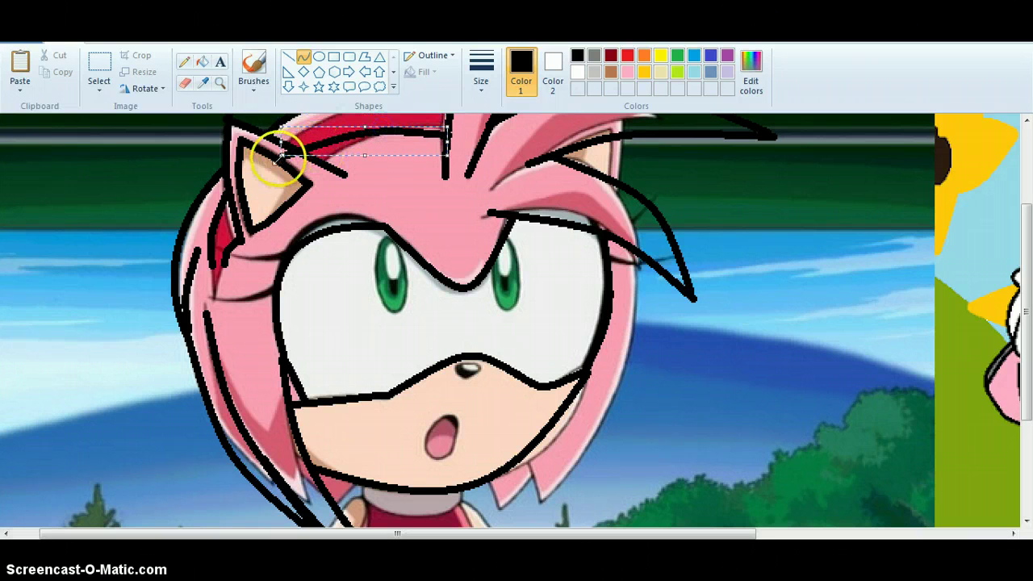
left_click_drag(278, 156, 310, 160)
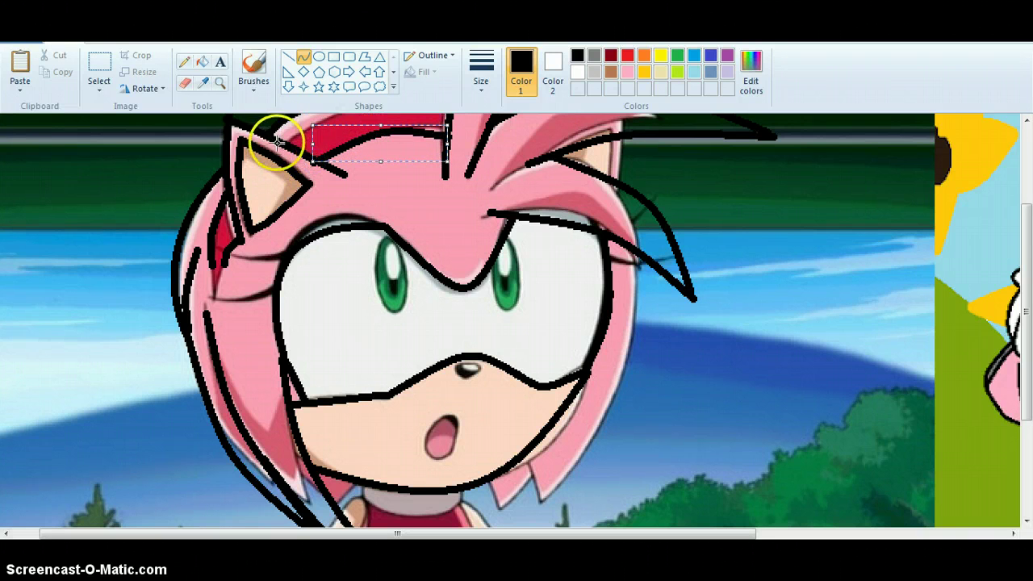
scroll(986, 188, "up", 2)
mouse_move(356, 234)
left_mouse_down()
mouse_move(322, 265)
mouse_move(277, 283)
mouse_move(412, 231)
mouse_move(397, 236)
mouse_move(445, 237)
mouse_move(374, 240)
left_mouse_up()
Outline the inner and outer edges of the right ear between the fringe strands with two short black curves.
left_click(631, 313)
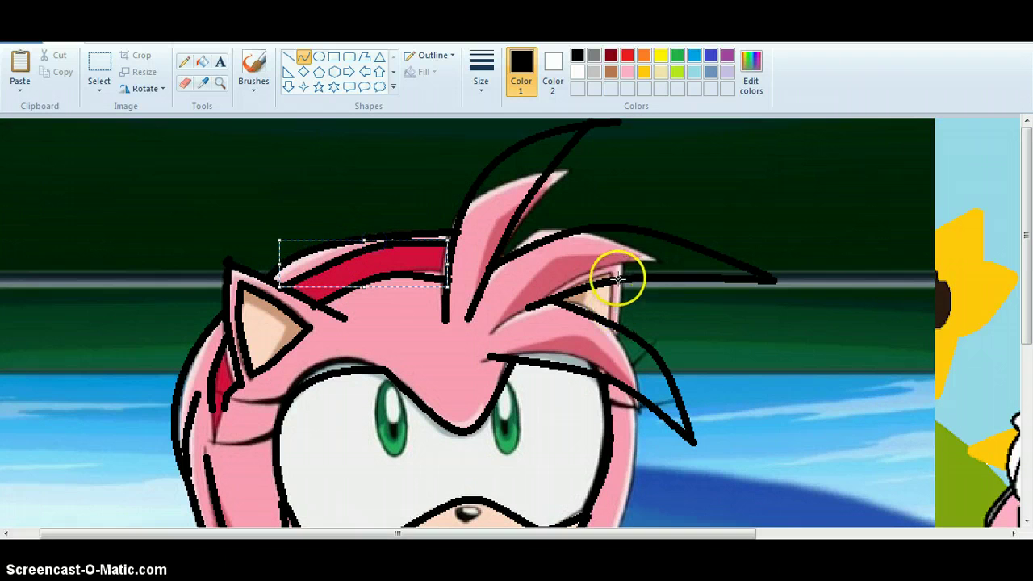
left_click(622, 285)
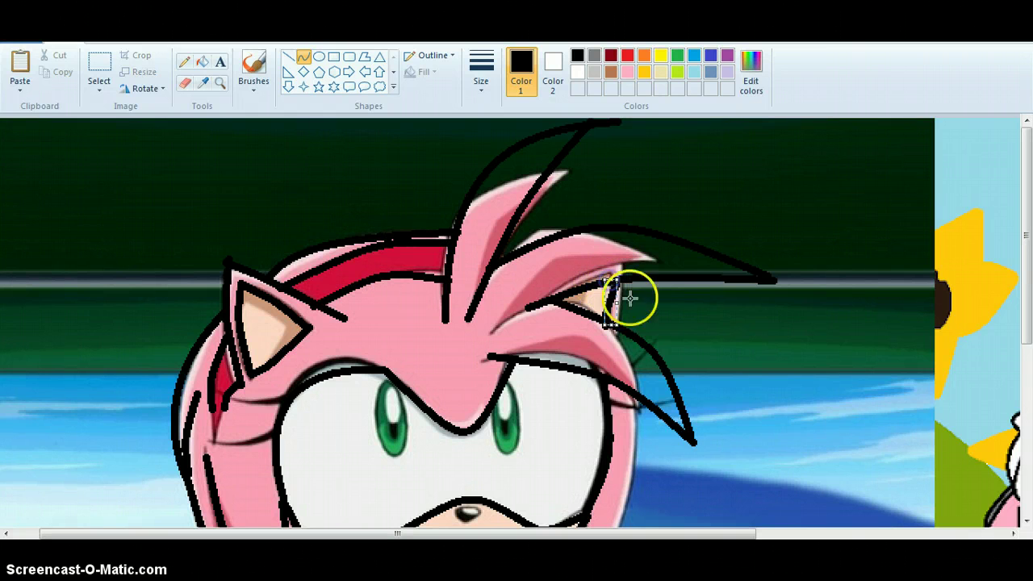
left_click_drag(630, 298, 624, 326)
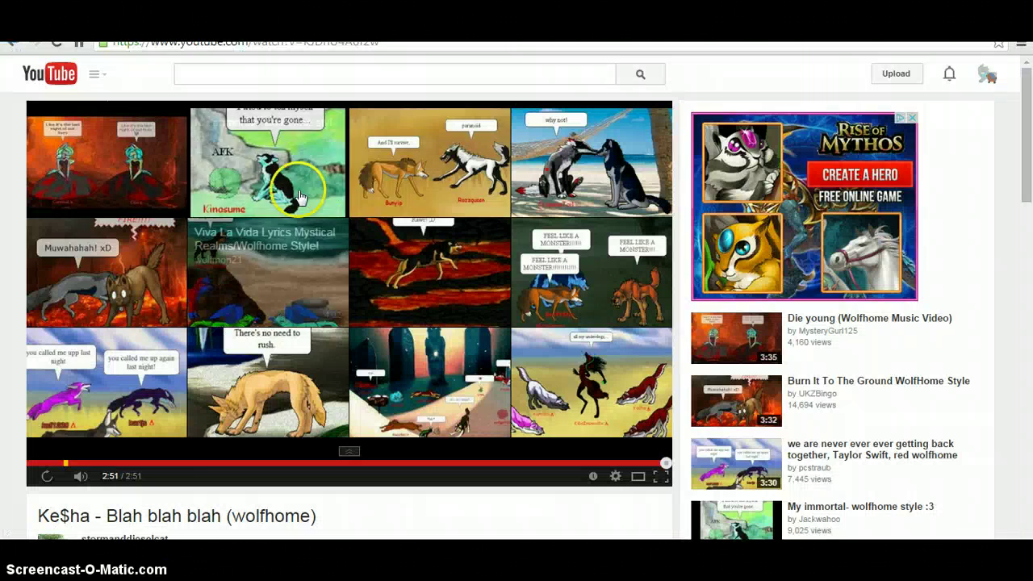
left_click(466, 183)
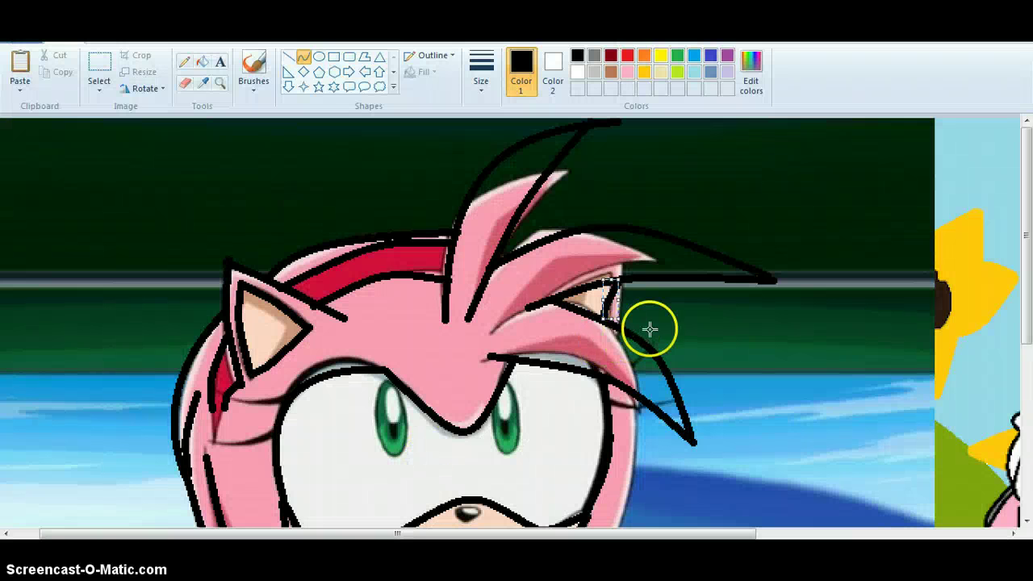
left_click(650, 322)
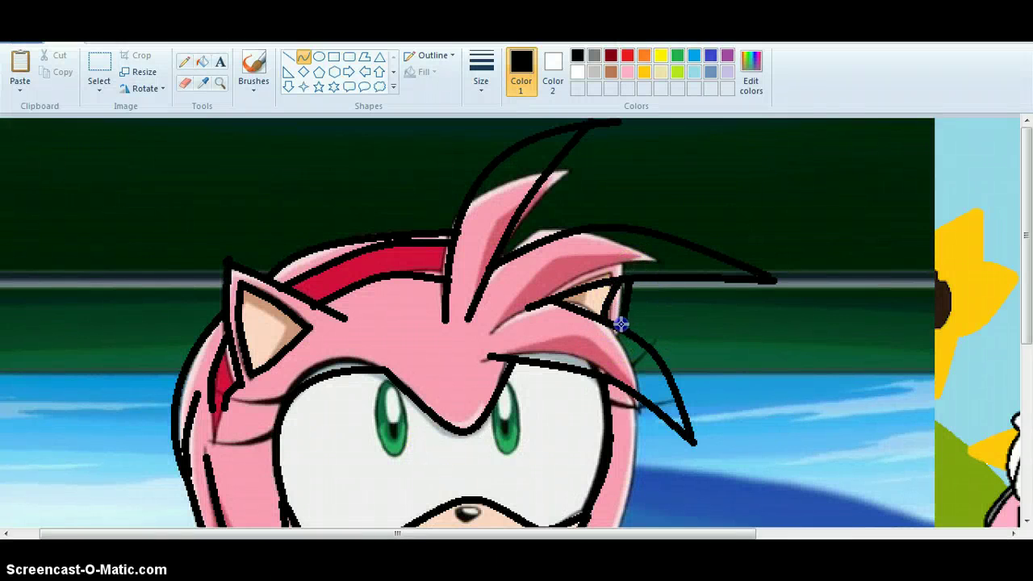
Draw a small black oval at the headband's lower end and a thick pencil spiral inside it.
scroll(781, 307, "down", 3)
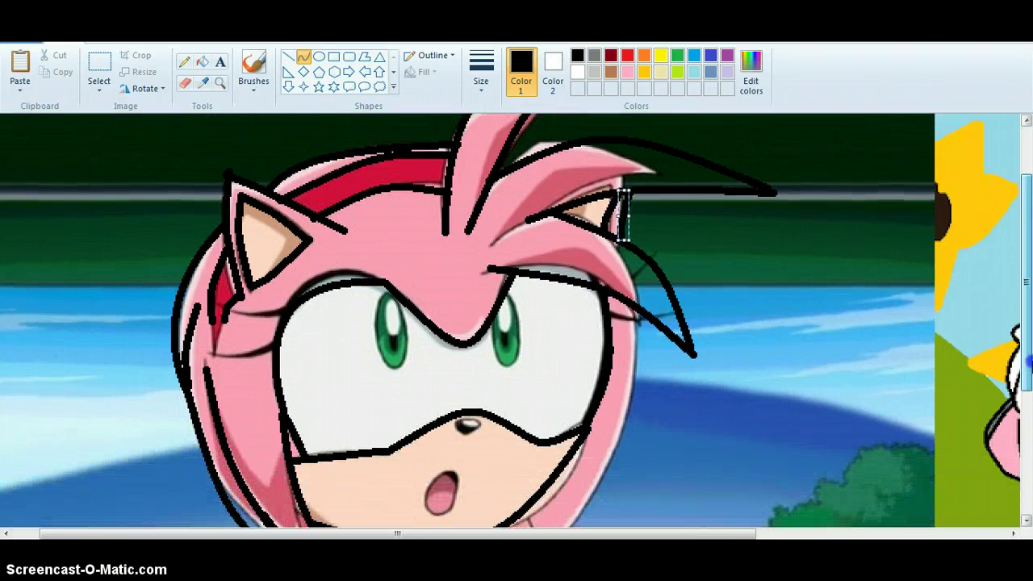
left_click(319, 57)
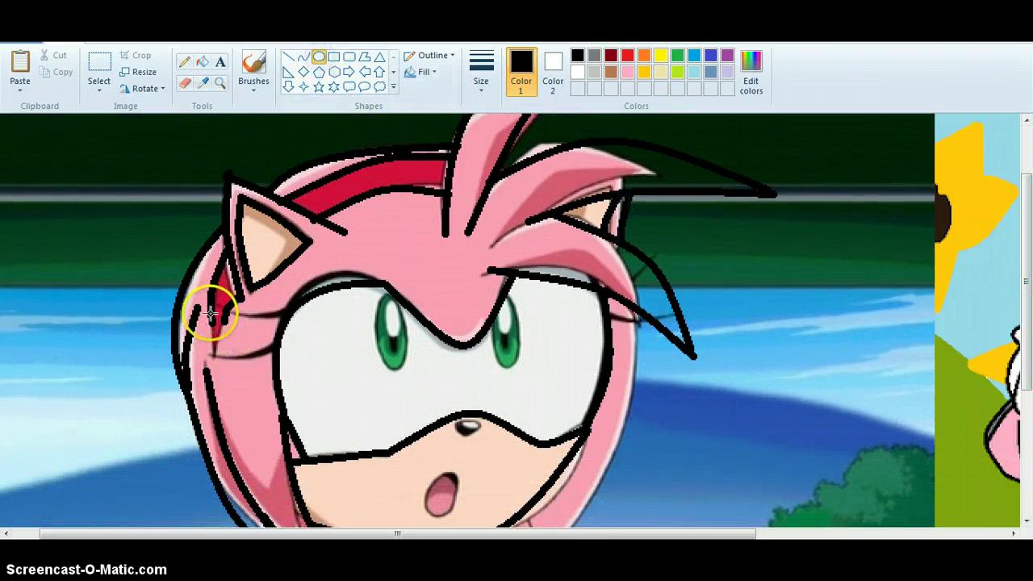
mouse_move(203, 314)
left_mouse_down()
mouse_move(243, 370)
mouse_move(217, 346)
left_mouse_up()
left_click(188, 71)
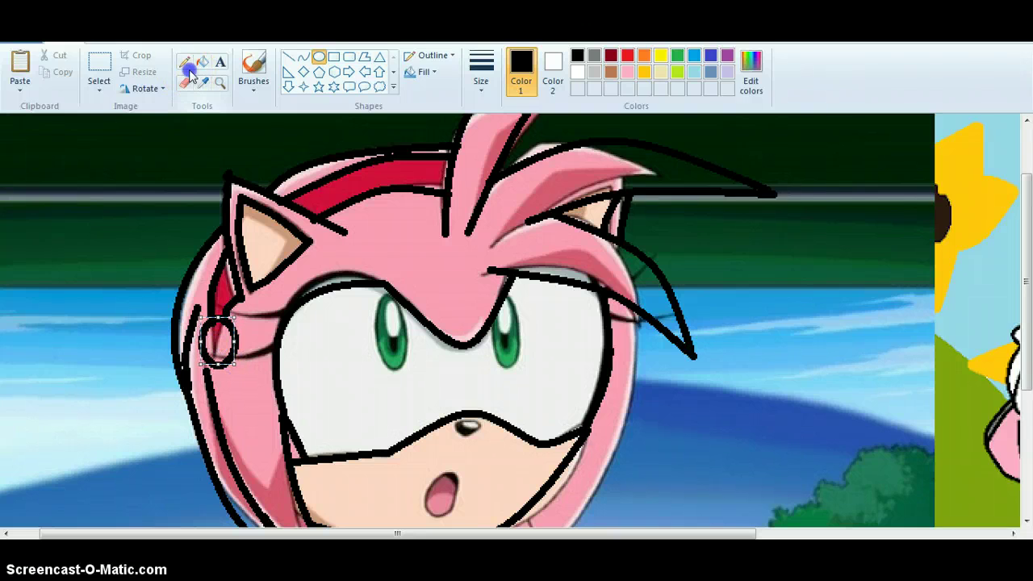
left_click(218, 366)
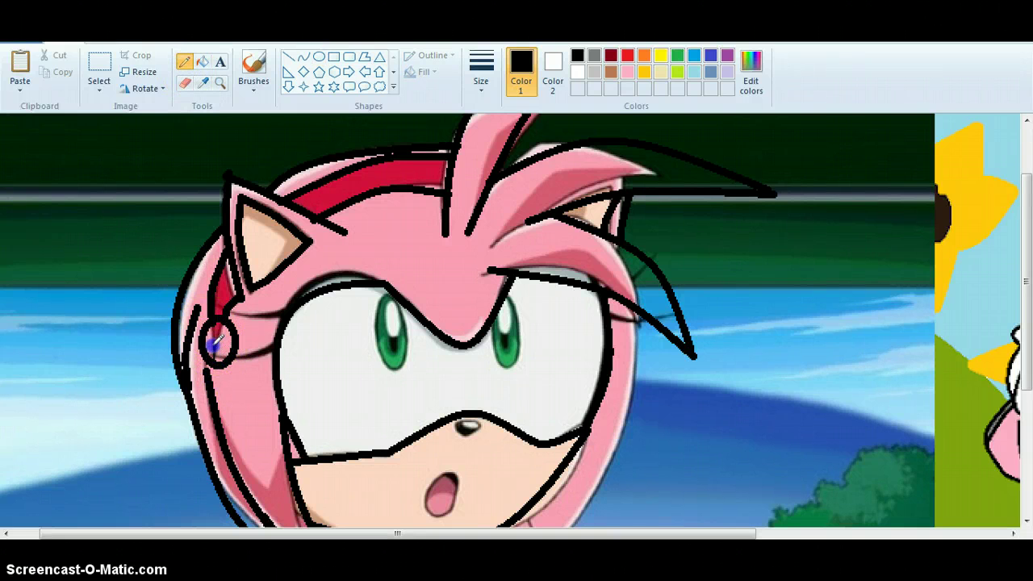
left_click(482, 71)
left_click(507, 212)
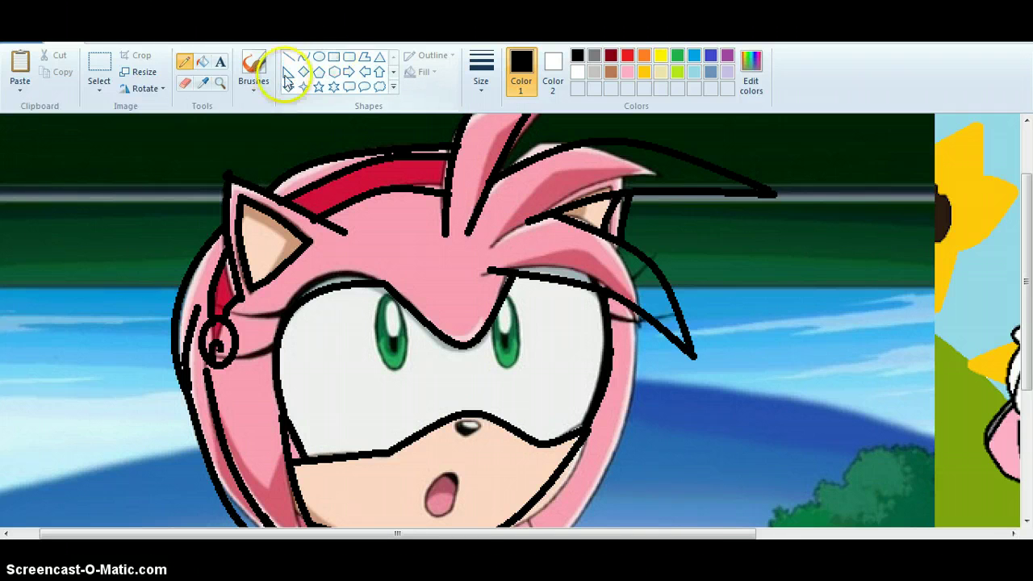
Draw a short flared sleeve over the upper part of the right arm with black curves, from the shoulder to a slanted hem.
left_click(303, 57)
left_click_drag(1027, 260, 1029, 396)
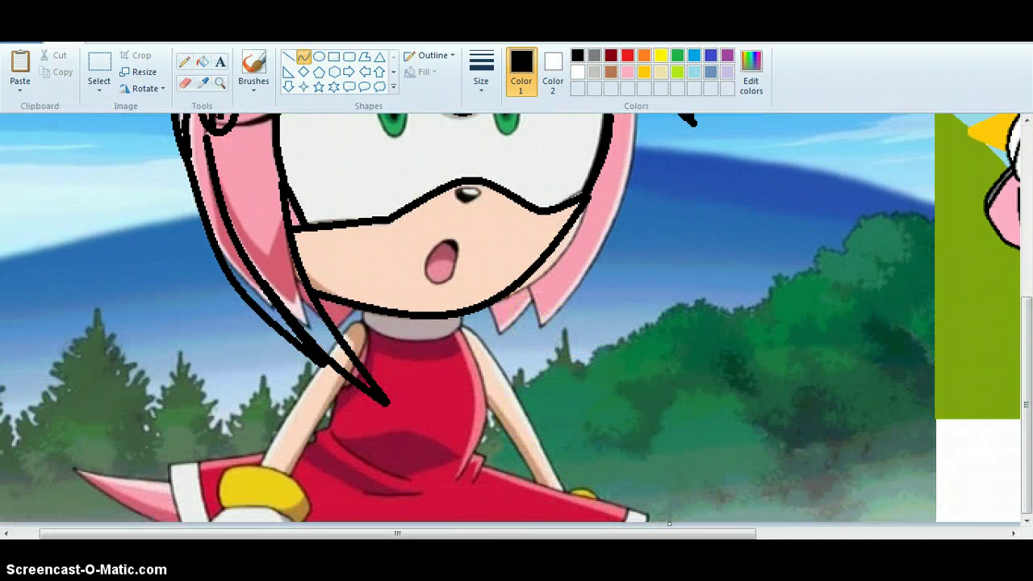
left_click_drag(489, 533, 616, 535)
left_click_drag(1026, 362, 1027, 412)
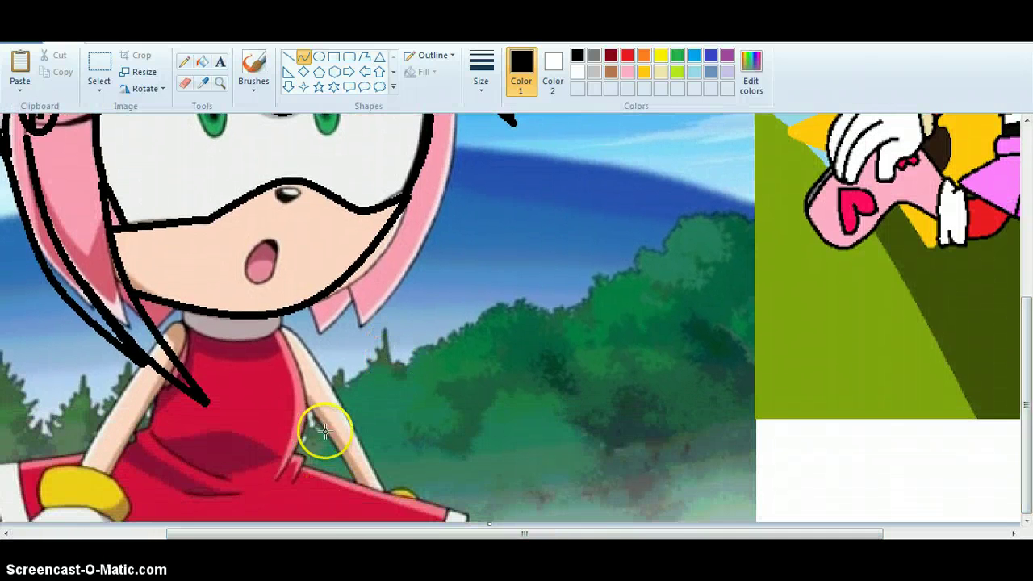
left_click_drag(329, 438, 346, 432)
mouse_move(282, 322)
left_mouse_down()
mouse_move(362, 417)
mouse_move(299, 331)
left_mouse_up()
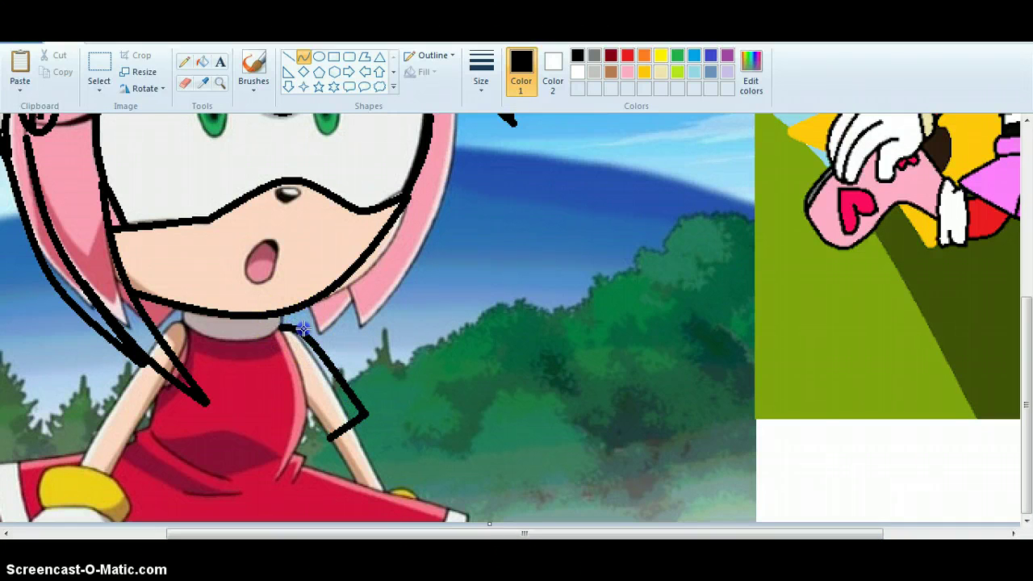
left_click(359, 455)
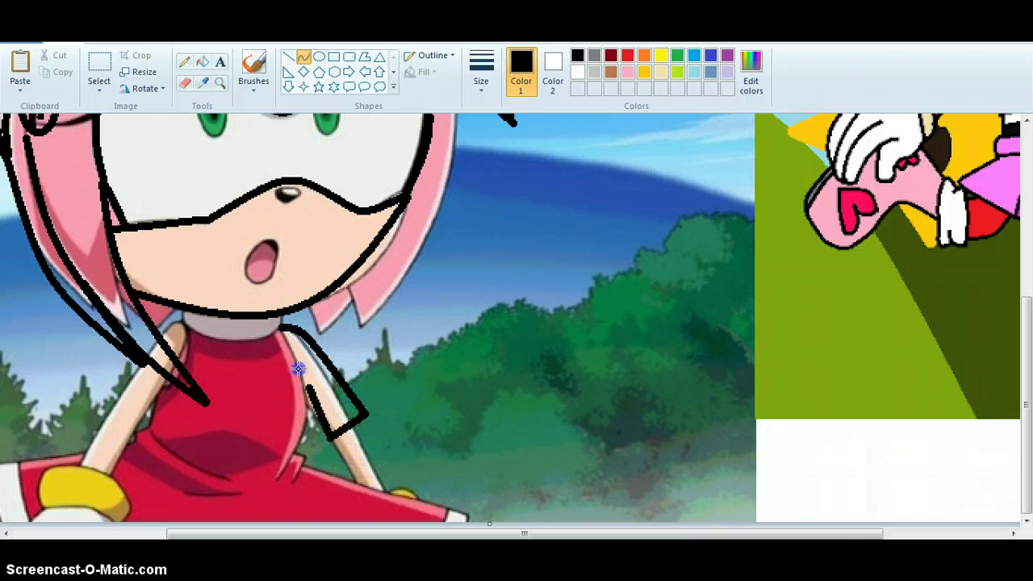
Draw a matching flared sleeve over the left arm with black curves, including the rounded shoulder and the hem.
left_click(166, 330)
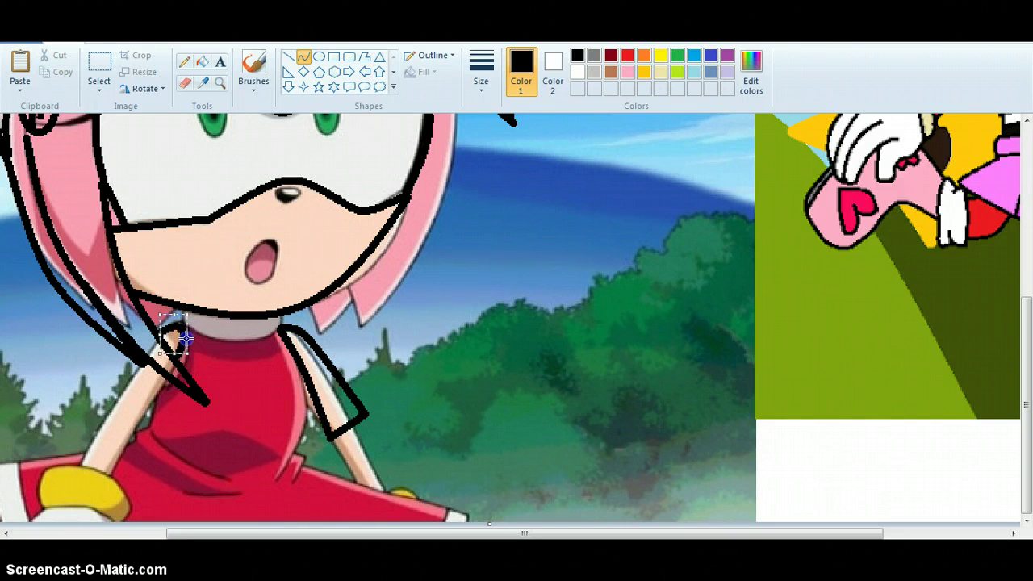
mouse_move(143, 361)
left_mouse_down()
mouse_move(86, 420)
mouse_move(156, 411)
mouse_move(172, 373)
mouse_move(163, 415)
mouse_move(88, 415)
mouse_move(115, 429)
left_mouse_up()
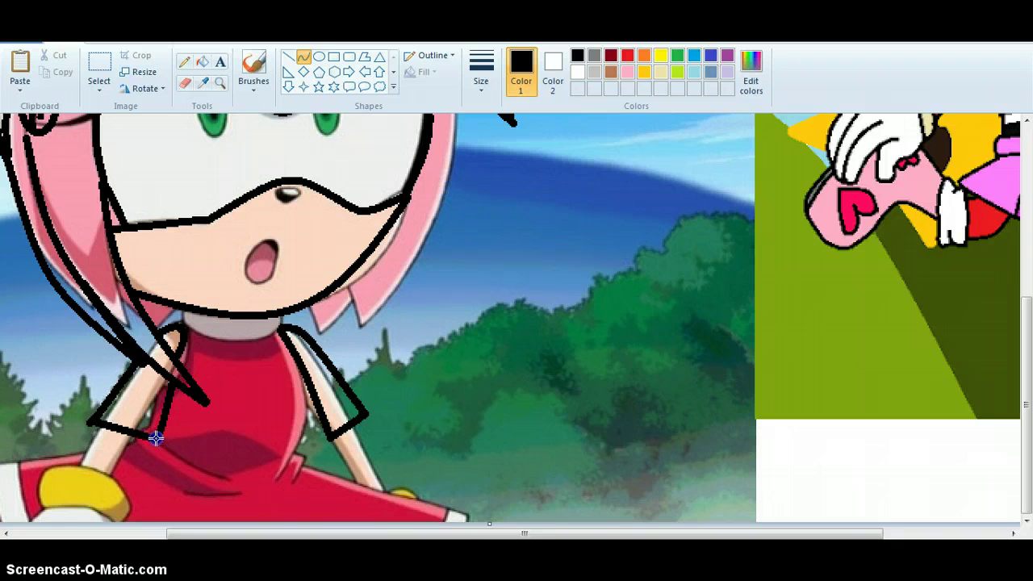
left_click(267, 459)
Draw the left front panel of an open jacket with a black line down from the neck and a hem to the sleeve.
left_click_drag(370, 534, 401, 539)
mouse_move(1019, 417)
left_mouse_down()
mouse_move(1018, 335)
mouse_move(1020, 408)
left_mouse_up()
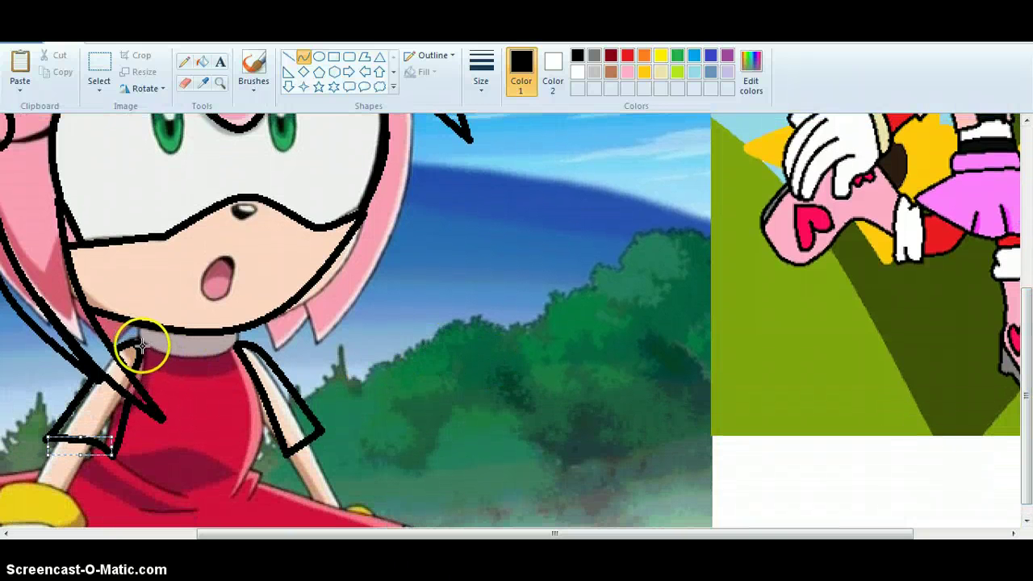
left_click_drag(172, 331, 172, 467)
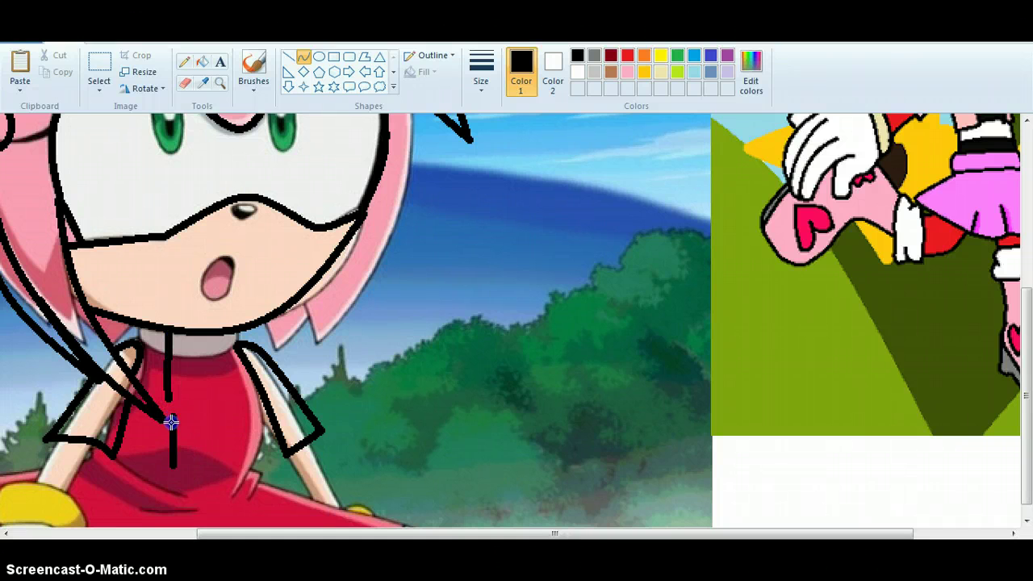
left_click(97, 473)
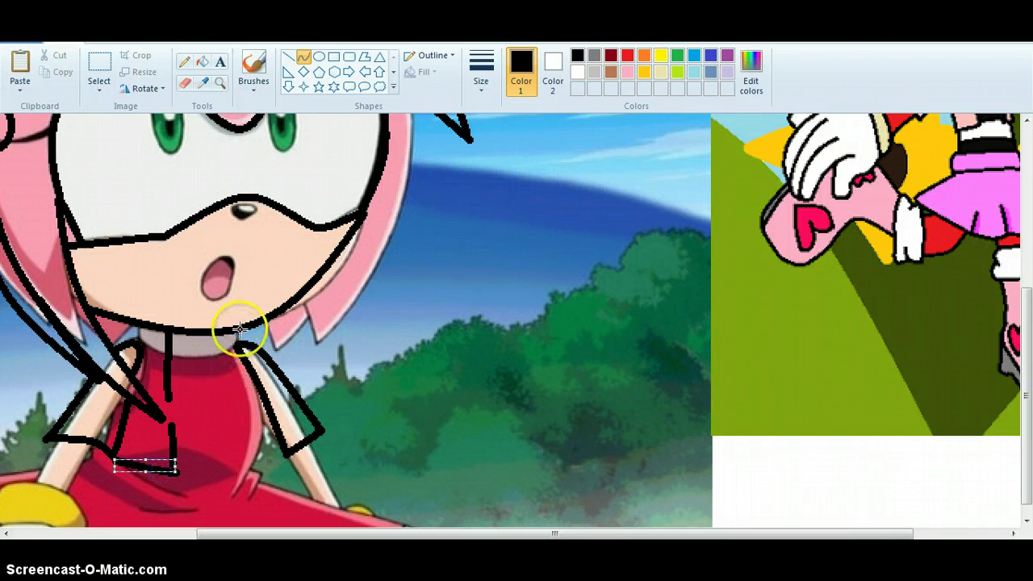
Draw the right front panel of the jacket with black curves from the neck down both sides to a rounded lower corner.
left_click_drag(234, 332, 234, 347)
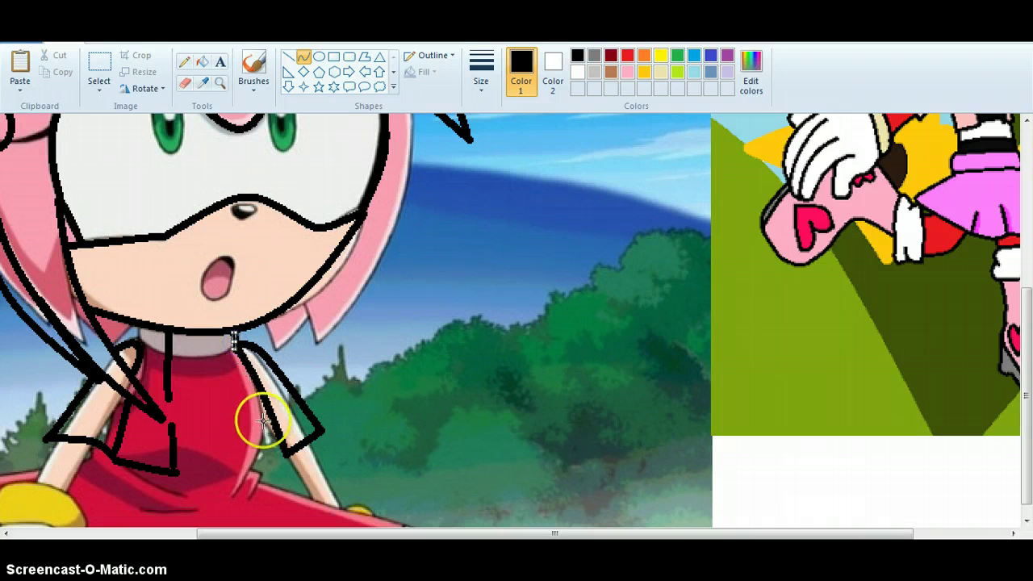
left_click_drag(258, 475, 246, 357)
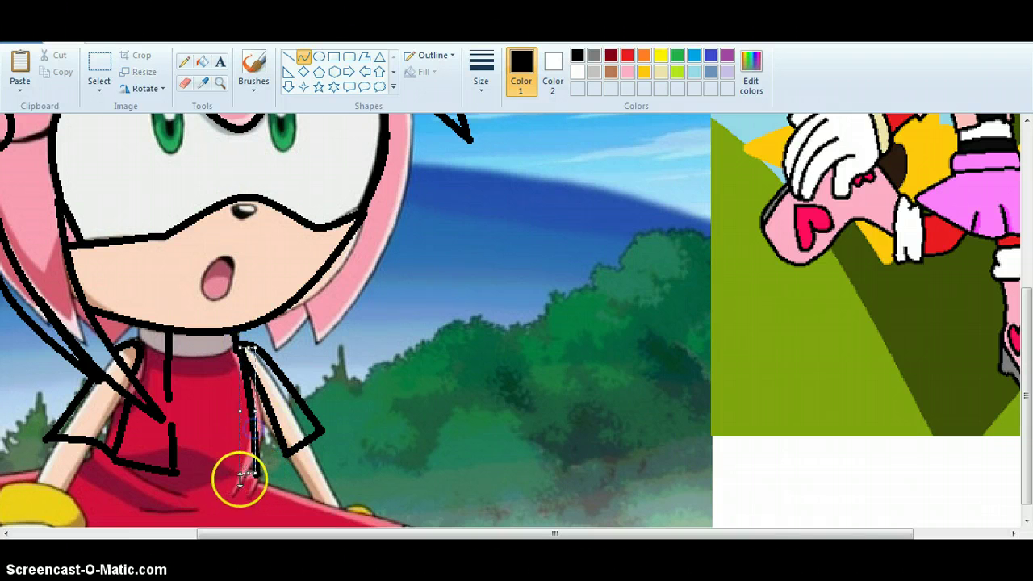
left_click_drag(223, 477, 233, 477)
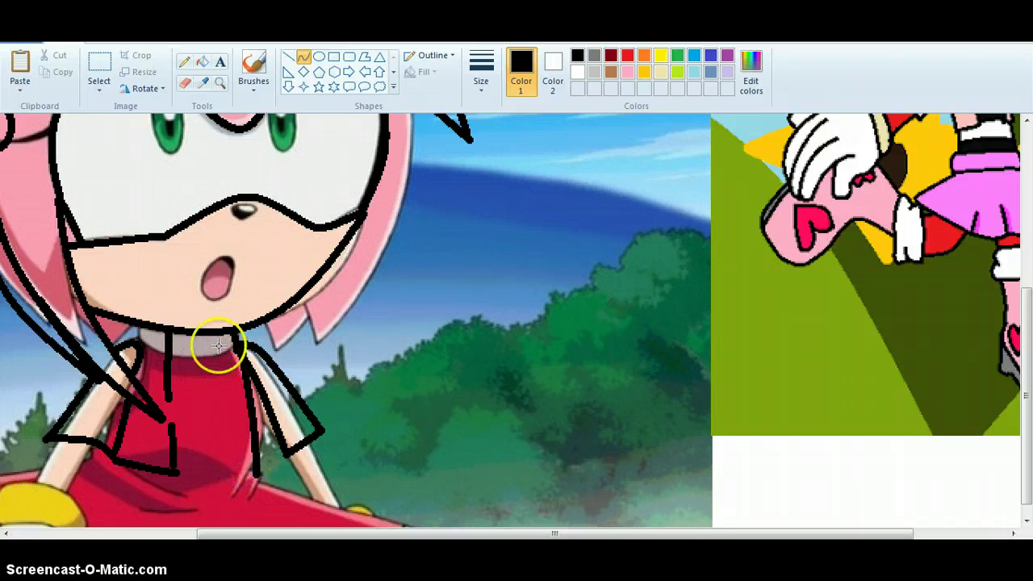
mouse_move(219, 342)
left_mouse_down()
mouse_move(238, 506)
mouse_move(254, 473)
mouse_move(210, 440)
mouse_move(209, 485)
left_mouse_up()
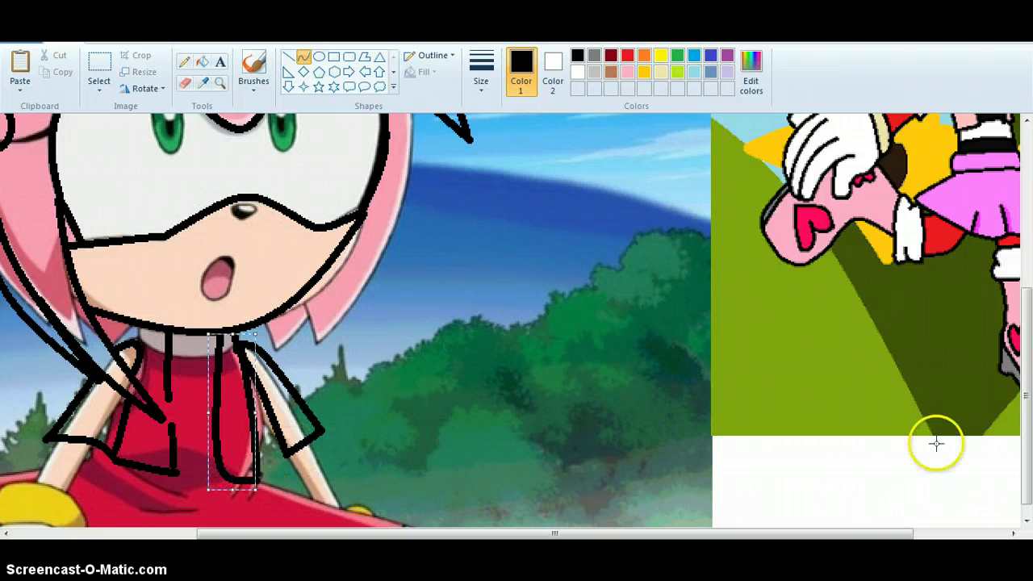
scroll(1028, 476, "down", 1)
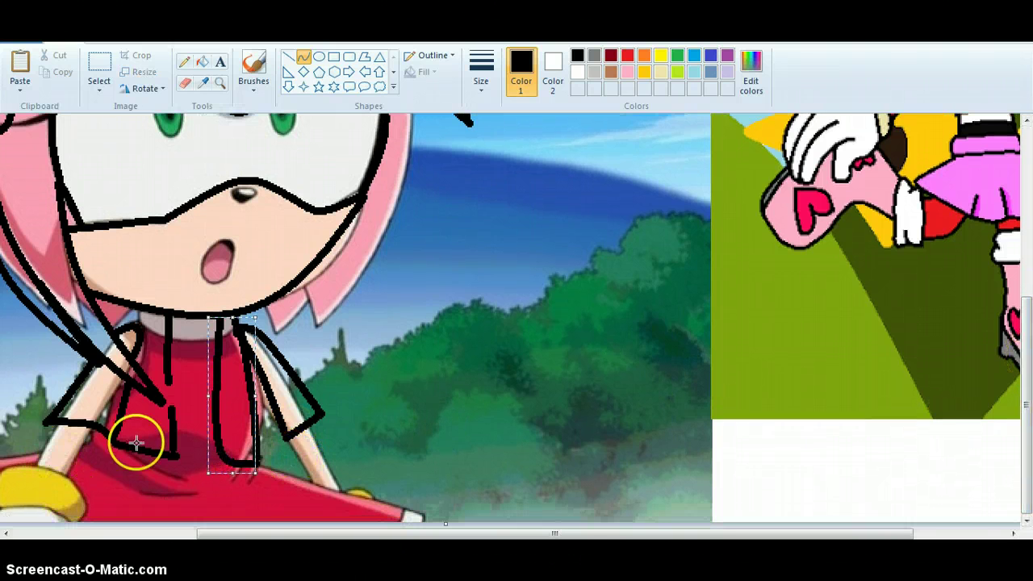
Draw a curved black hemline across the waist below the jacket and a small oval at the tip of the long hair strand.
mouse_move(89, 439)
left_mouse_down()
mouse_move(268, 487)
mouse_move(280, 473)
left_mouse_up()
mouse_move(186, 460)
left_mouse_down()
mouse_move(180, 479)
mouse_move(231, 489)
left_mouse_up()
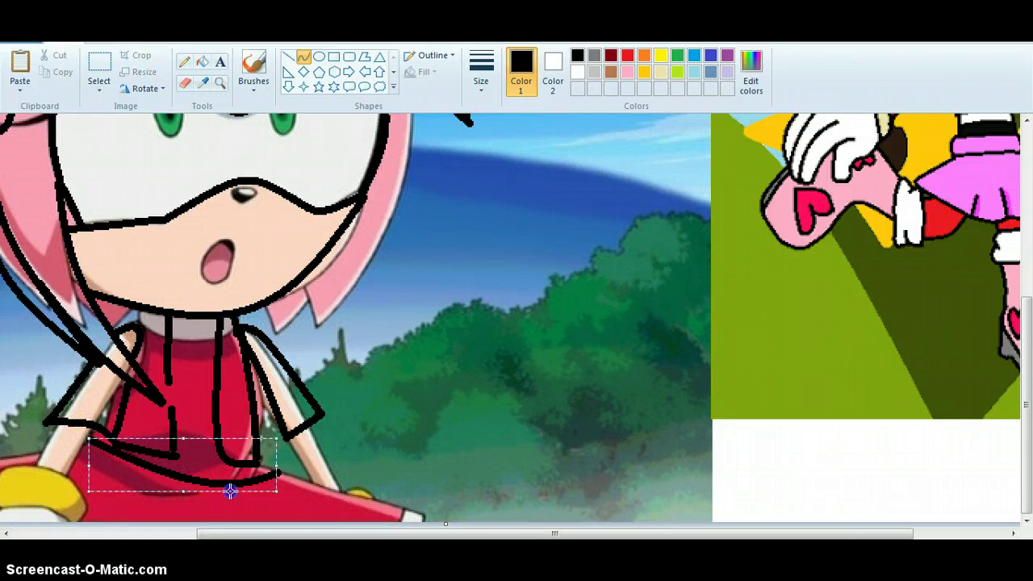
left_click(318, 56)
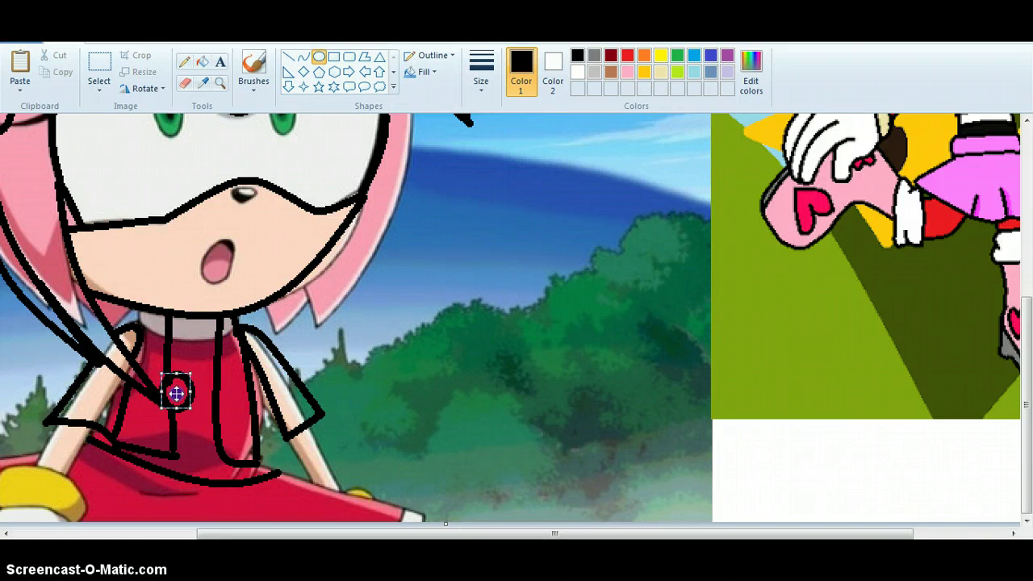
Draw horizontal black stripes across the shirt between the two jacket panels, from the neck down to the waist.
left_click(288, 56)
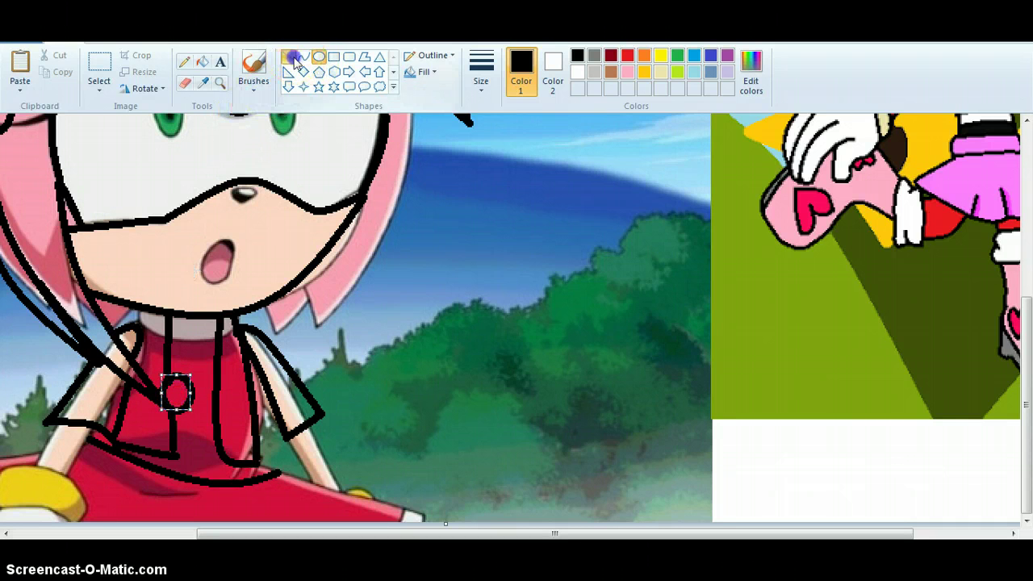
left_click_drag(191, 347, 208, 328)
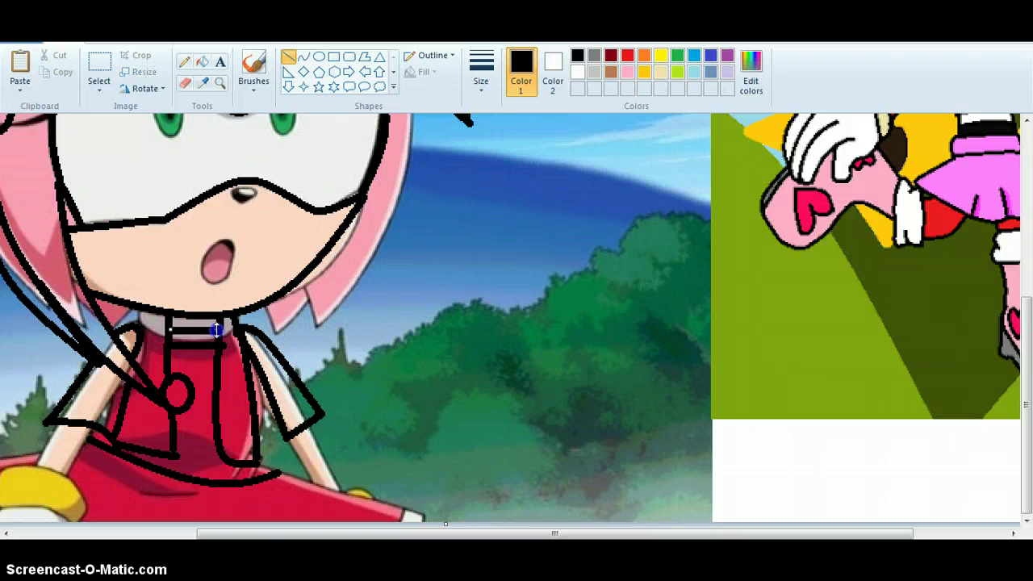
left_click_drag(172, 432, 214, 411)
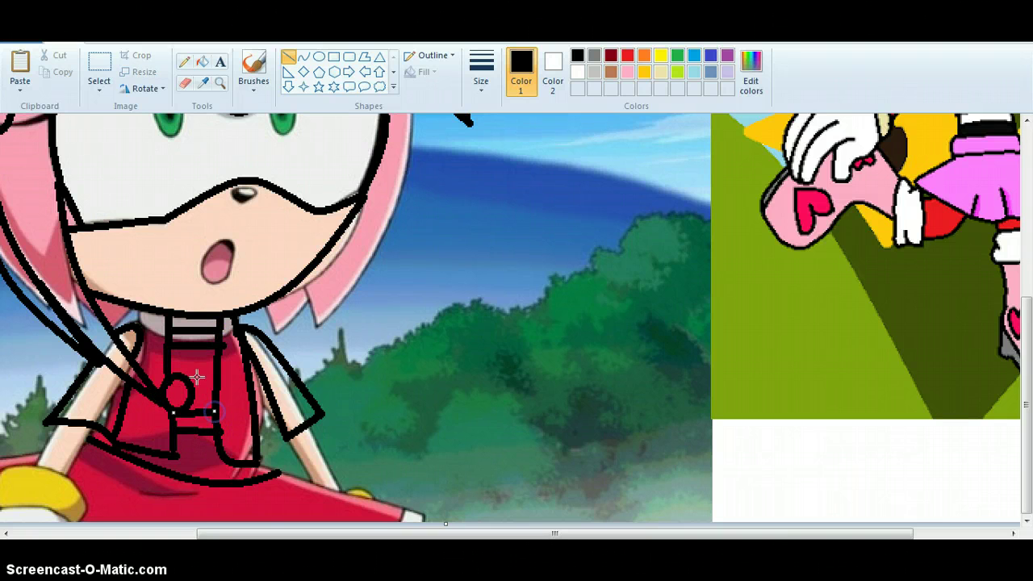
left_click(197, 376)
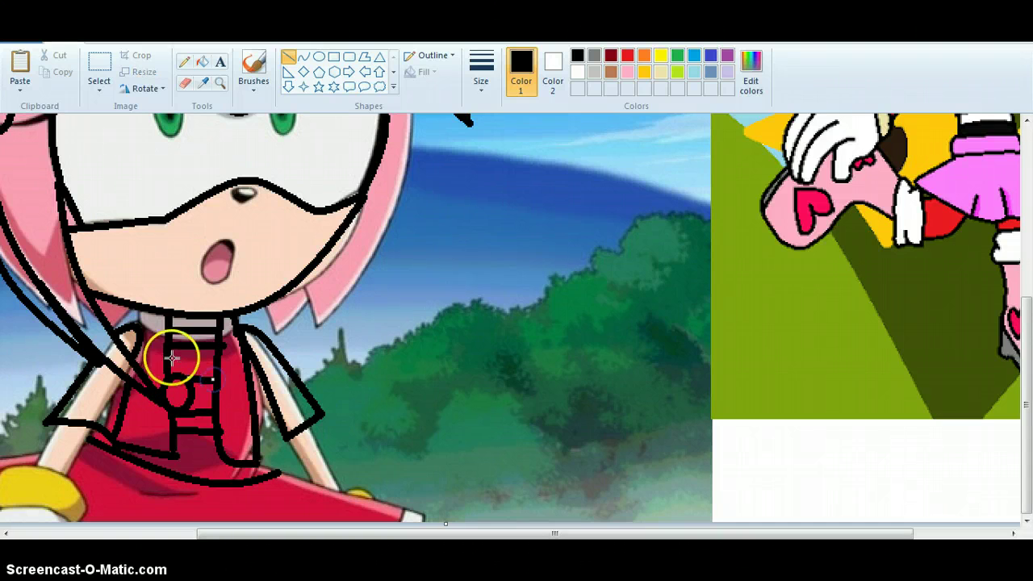
left_click_drag(173, 358, 214, 350)
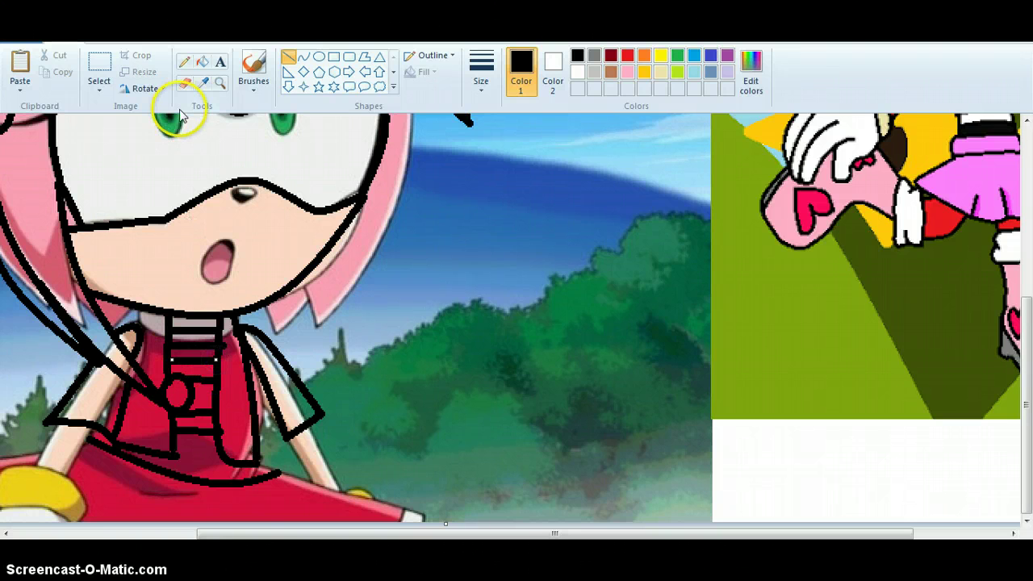
Draw a waistband below the hemline with a short black line at each end and a curved lower edge joining them.
left_click(303, 56)
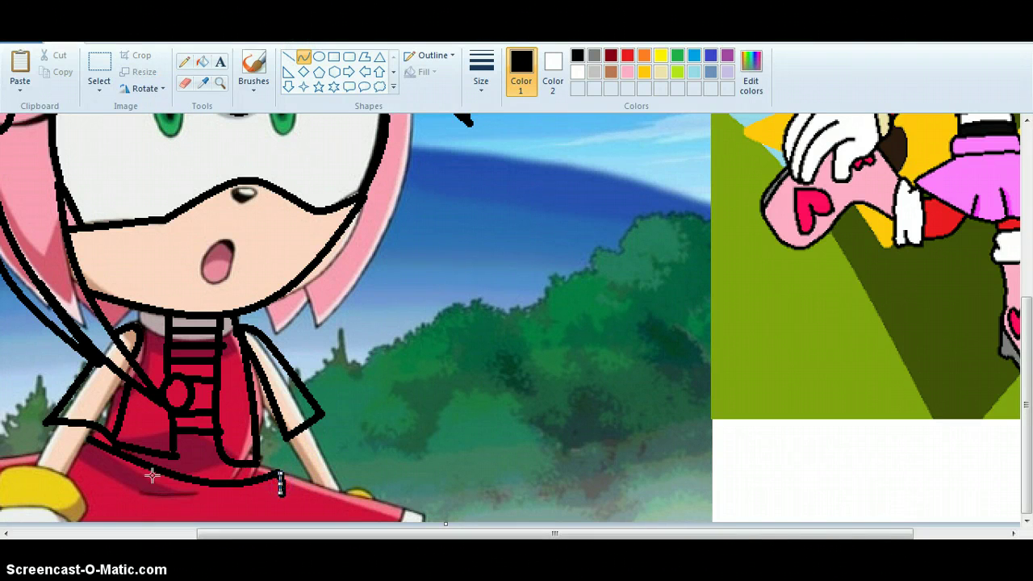
left_click_drag(152, 476, 106, 454)
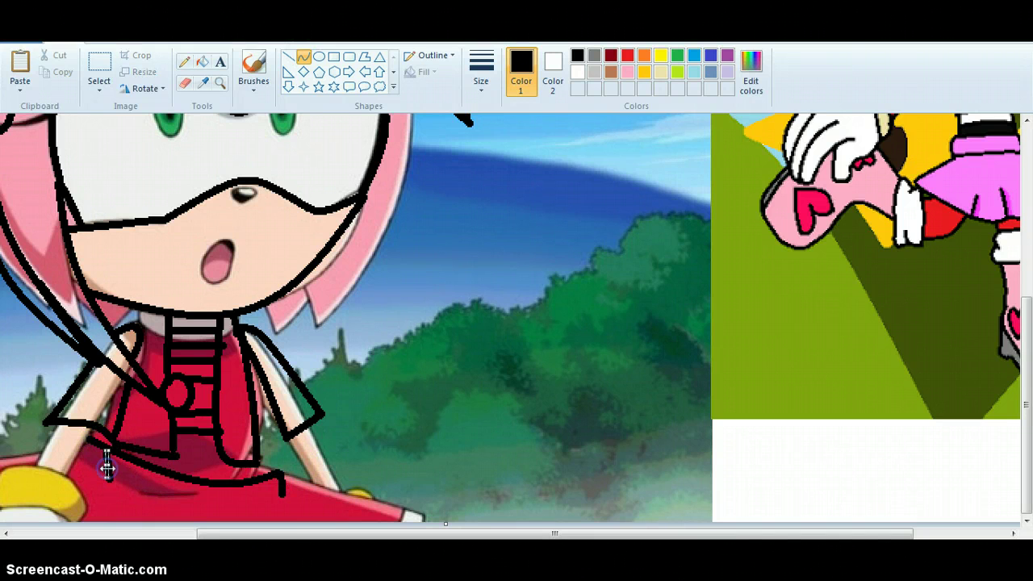
mouse_move(281, 491)
left_mouse_down()
mouse_move(86, 466)
mouse_move(108, 487)
mouse_move(161, 492)
mouse_move(185, 507)
left_mouse_up()
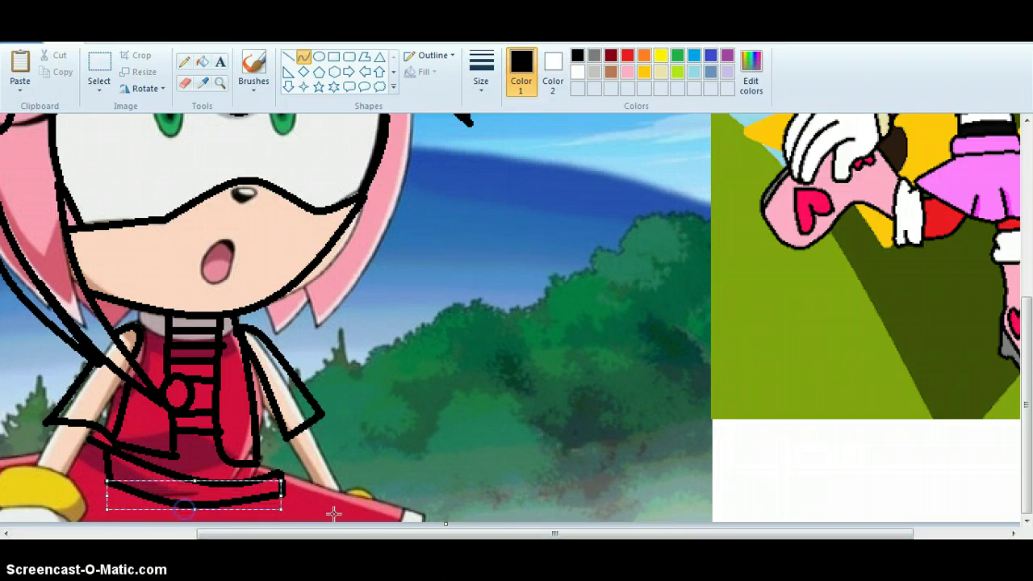
Draw a black line from the waistband's right corner along the skirt, and undo the trial line at its left corner.
left_click(429, 521)
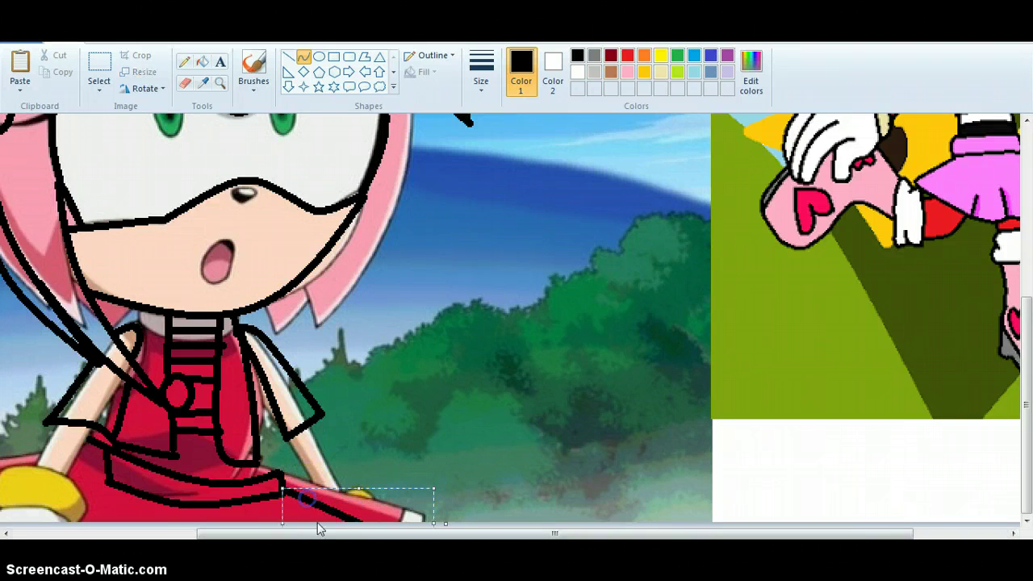
left_click_drag(334, 535, 166, 535)
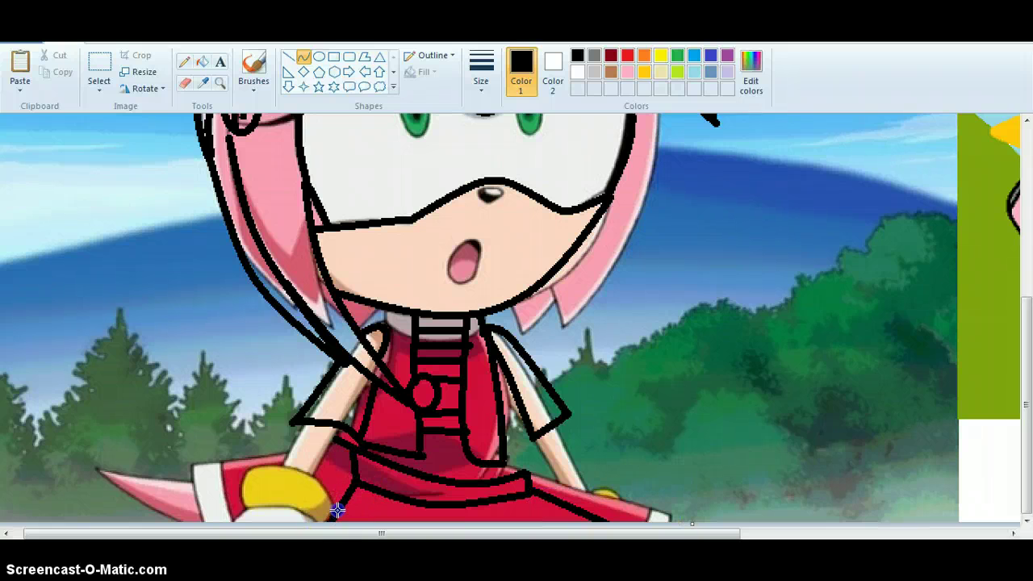
left_click_drag(337, 509, 322, 522)
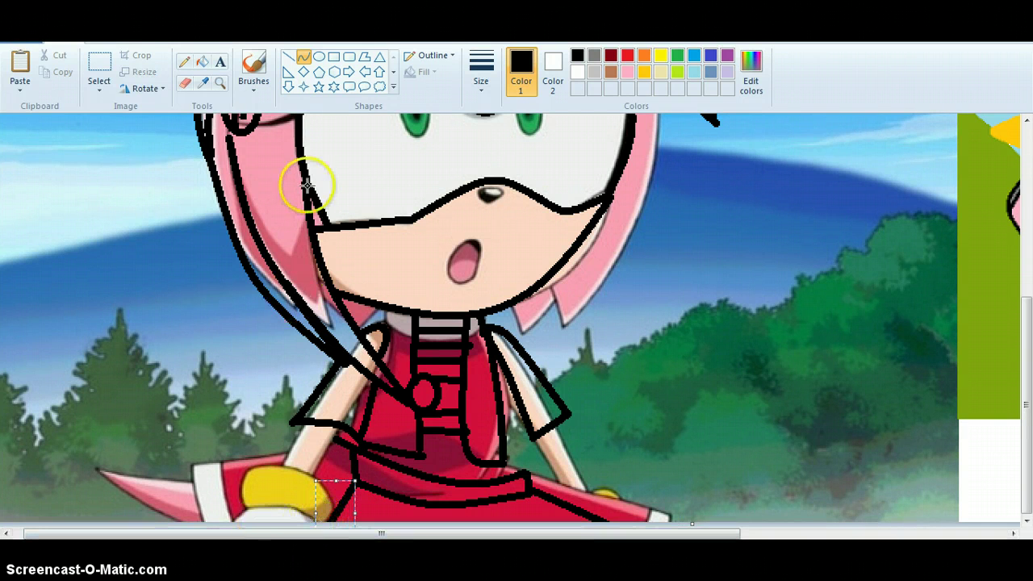
key("ctrl+z")
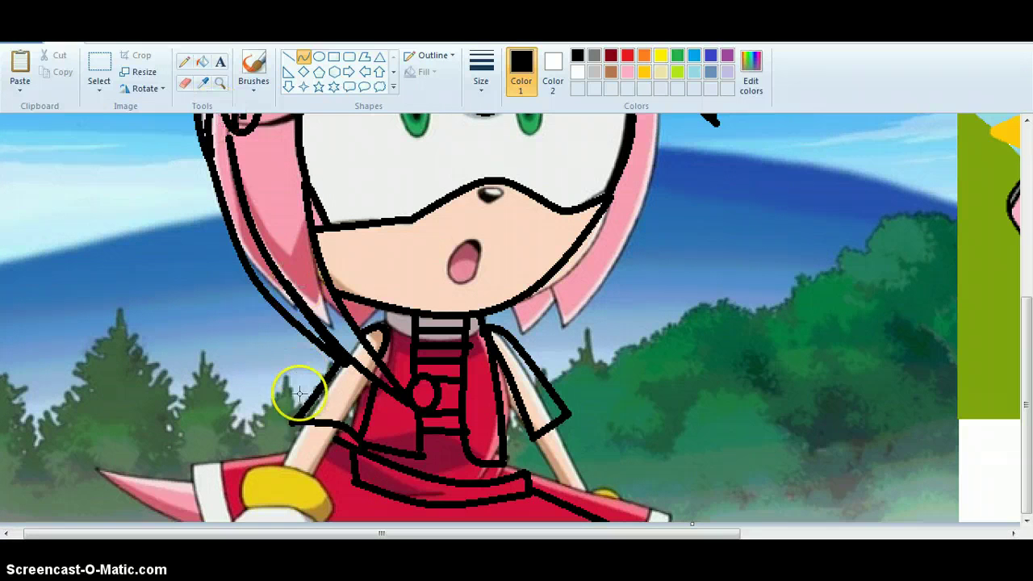
Trace both edges of the forearm on the picture's right below the sleeve and outline the rounded cuff at its wrist.
left_click_drag(546, 420, 540, 434)
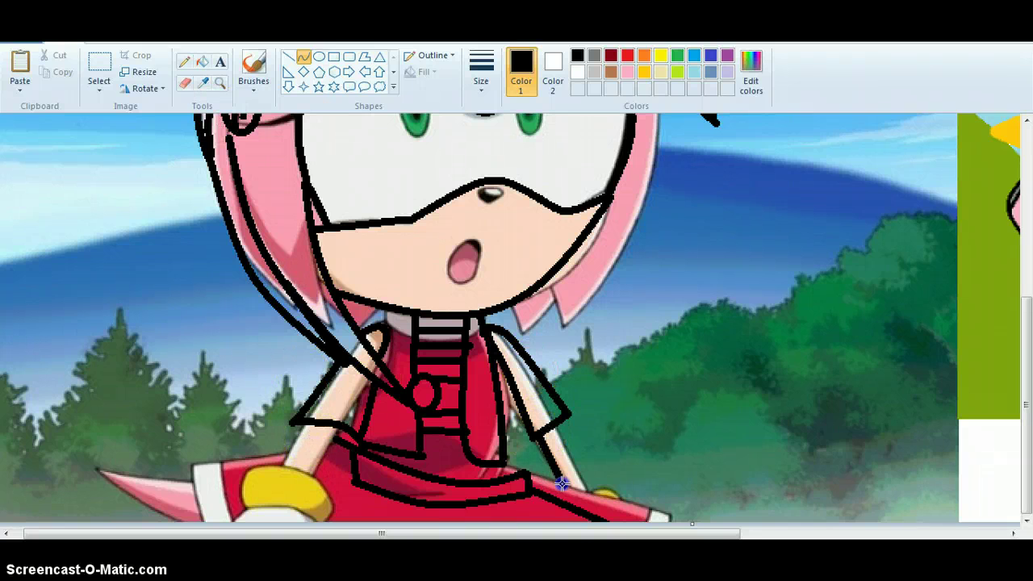
mouse_move(563, 371)
left_mouse_down()
mouse_move(554, 415)
mouse_move(587, 498)
mouse_move(622, 480)
left_mouse_up()
left_click(624, 520)
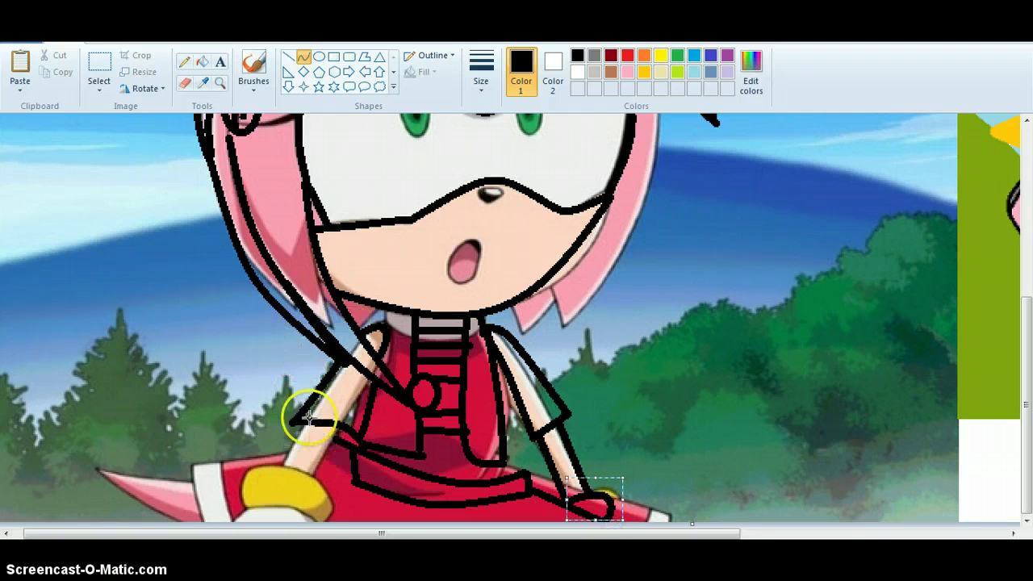
Trace both edges of the forearm on the picture's left, and extend the right jacket panel's lower corner to the waistband.
left_click(298, 441)
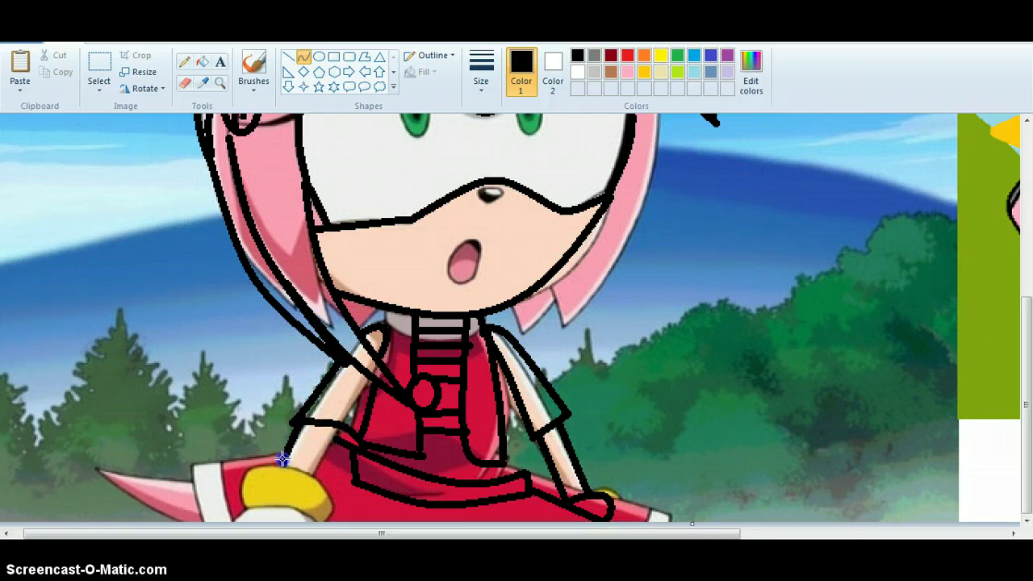
left_click_drag(283, 459, 284, 465)
left_click_drag(339, 426, 315, 474)
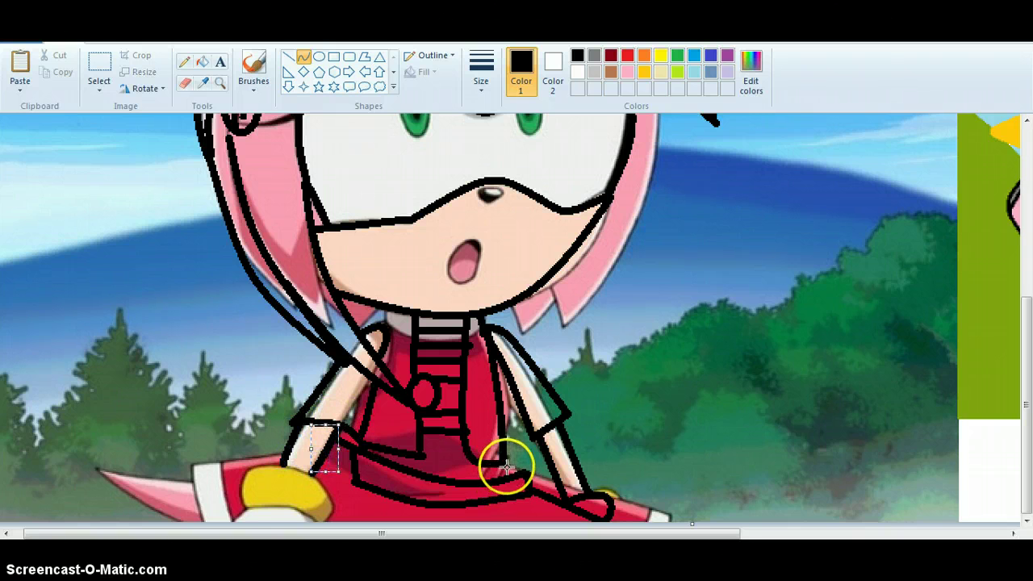
left_click_drag(507, 465, 512, 480)
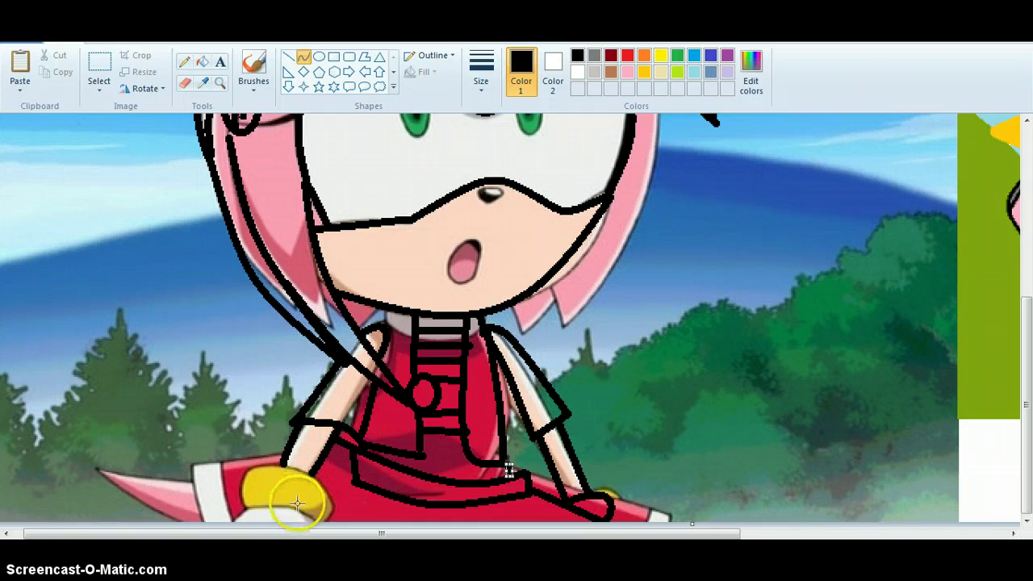
Outline the large yellow bracelet and the glove edge below it in black, and connect the bracelet to the waistband with a short line.
mouse_move(284, 465)
left_mouse_down()
mouse_move(337, 513)
mouse_move(326, 467)
left_mouse_up()
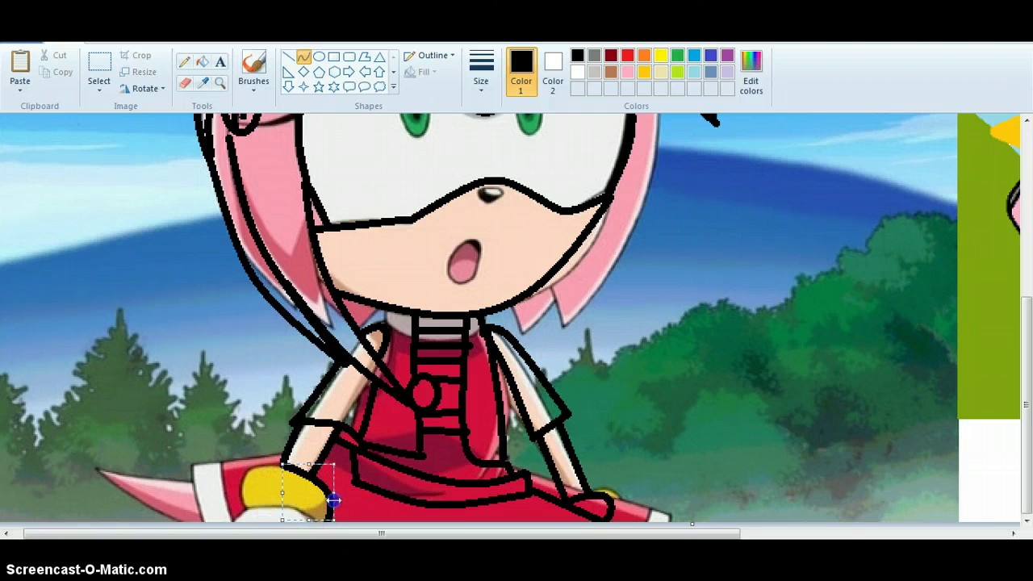
left_click(333, 501)
left_click_drag(282, 472, 234, 466)
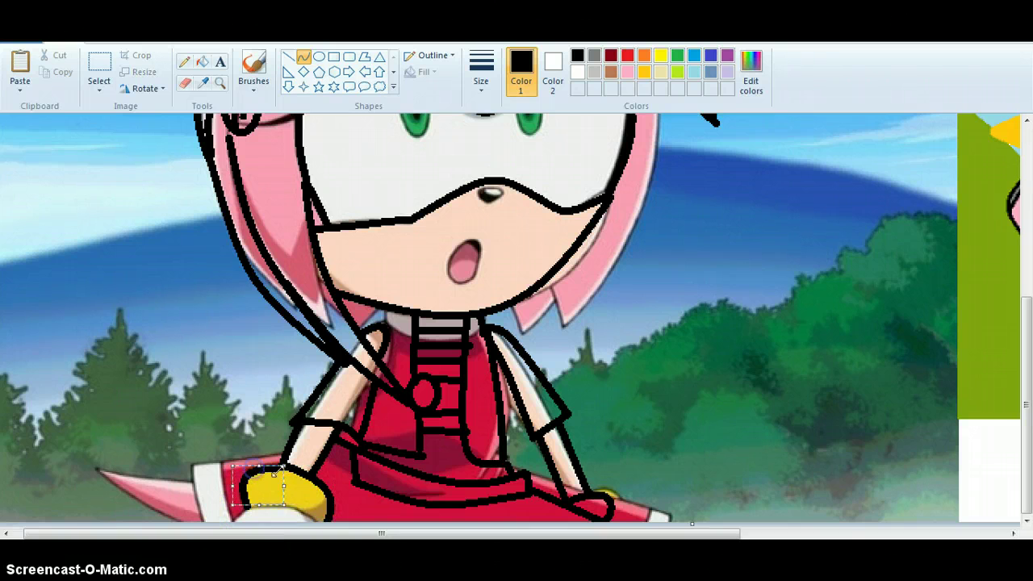
mouse_move(326, 518)
left_mouse_down()
mouse_move(245, 515)
mouse_move(295, 493)
left_mouse_up()
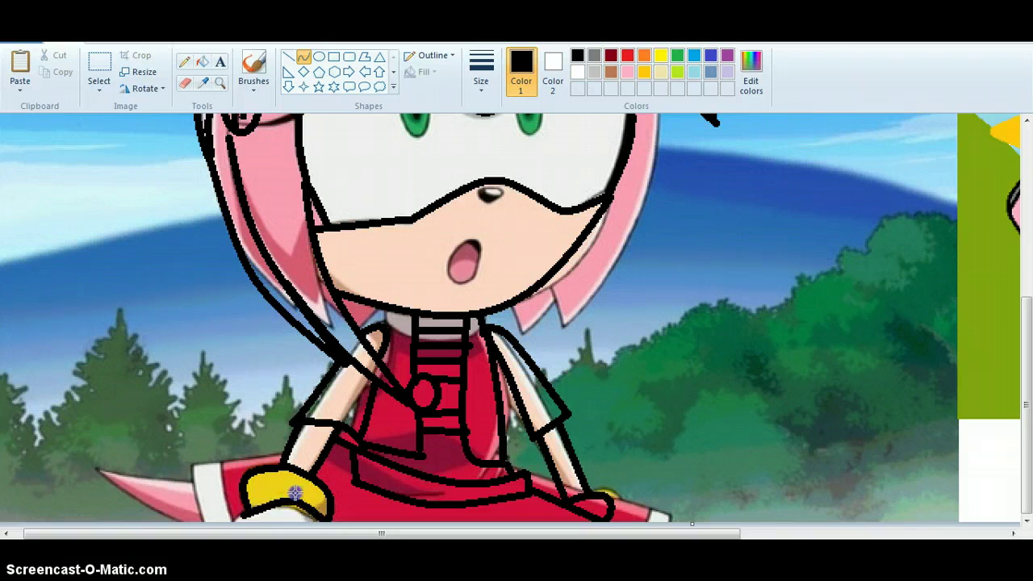
left_click_drag(243, 518, 246, 510)
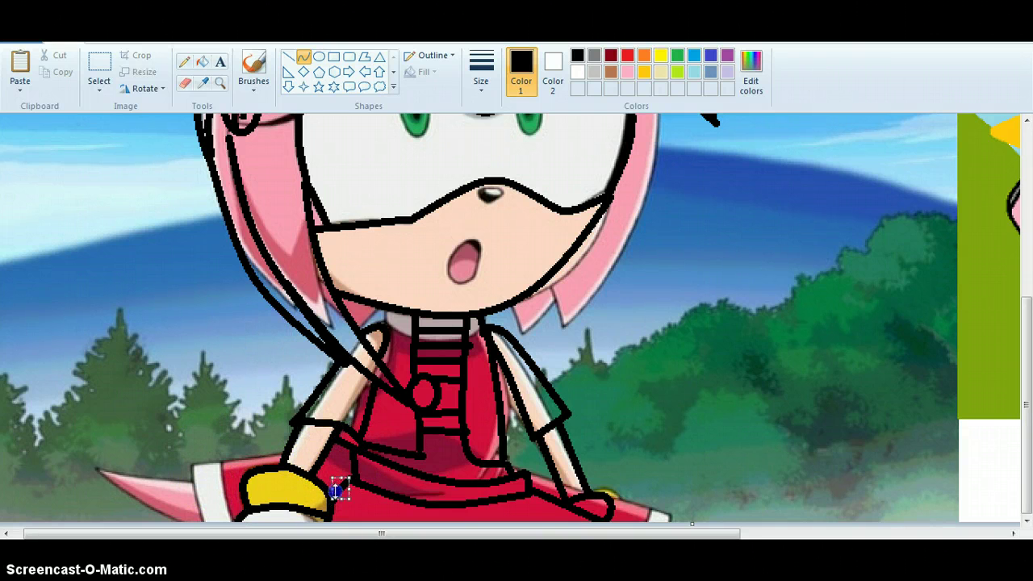
Close the bottom of the striped shirt with a straight black line between the two jacket panels.
left_click(519, 466)
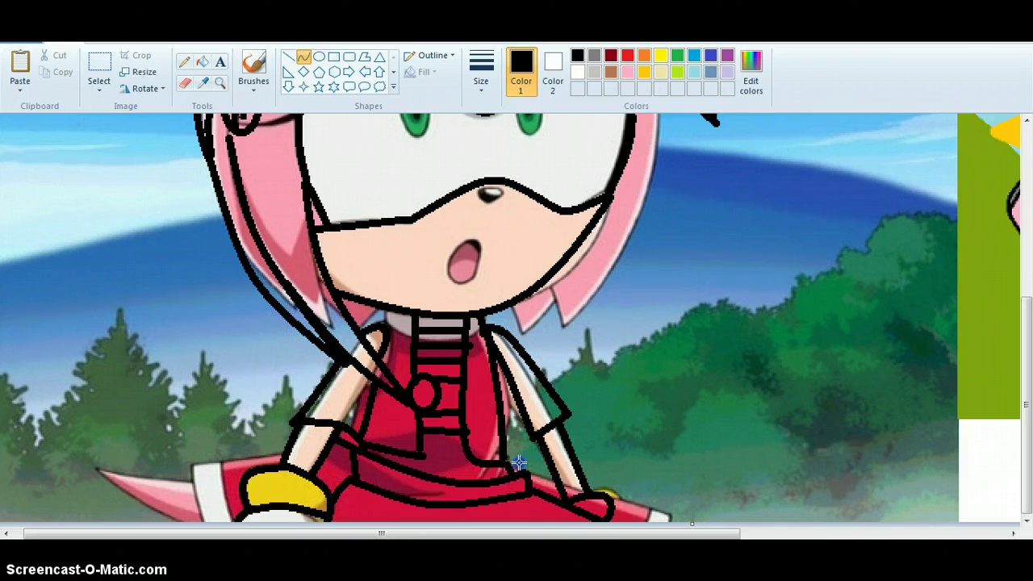
left_click(286, 59)
left_click_drag(420, 455, 454, 452)
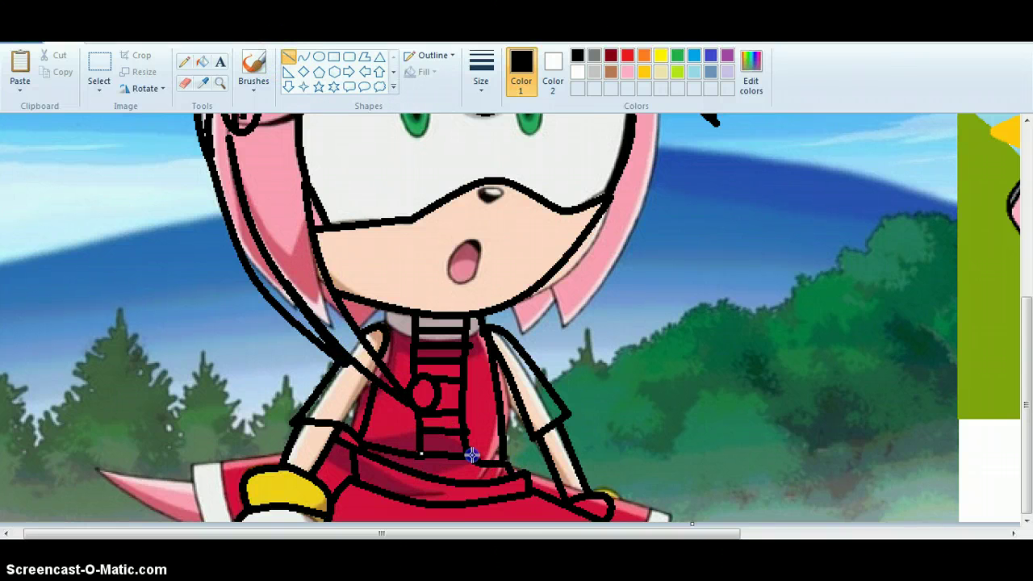
left_click(510, 471)
left_click(186, 84)
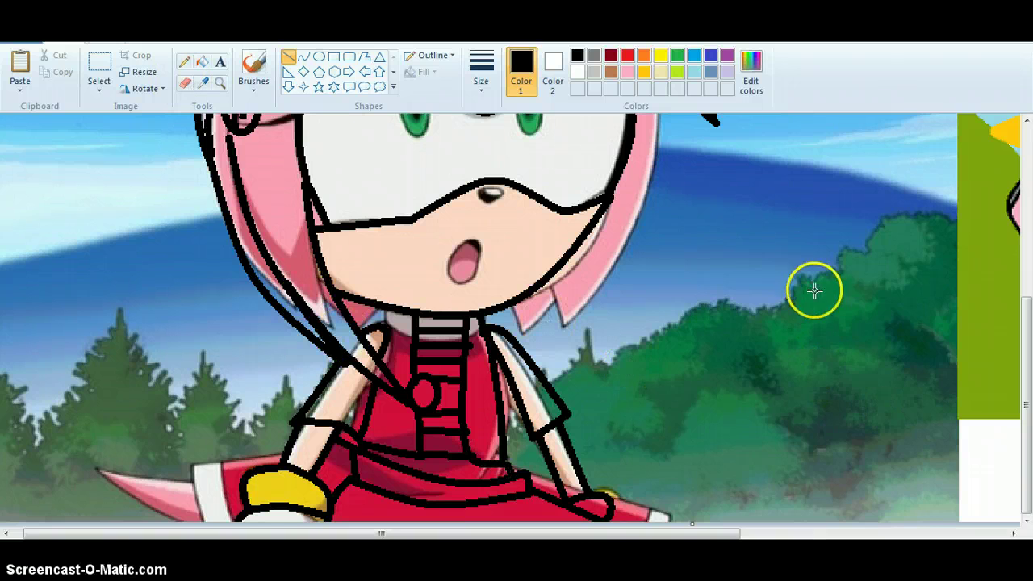
Trace both sides of the left green iris with black curves meeting at its lower tip.
left_click_drag(1028, 406, 1031, 444)
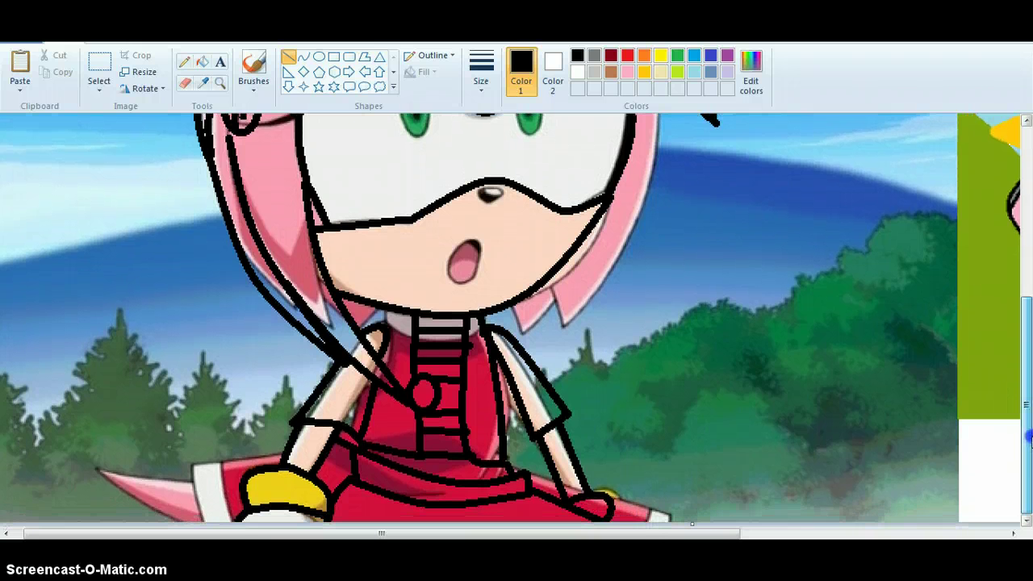
left_click_drag(1017, 397, 1019, 293)
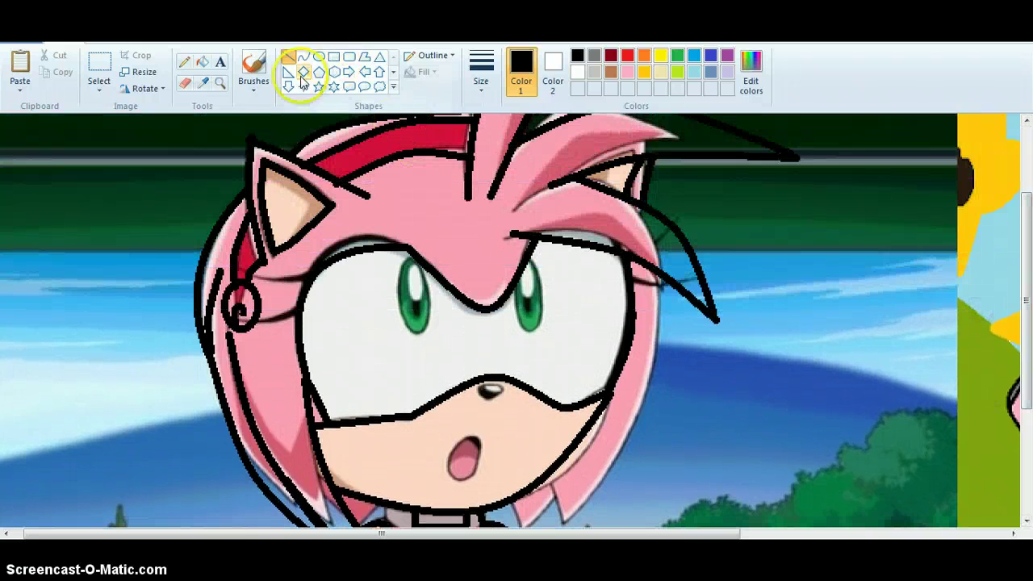
left_click(220, 82)
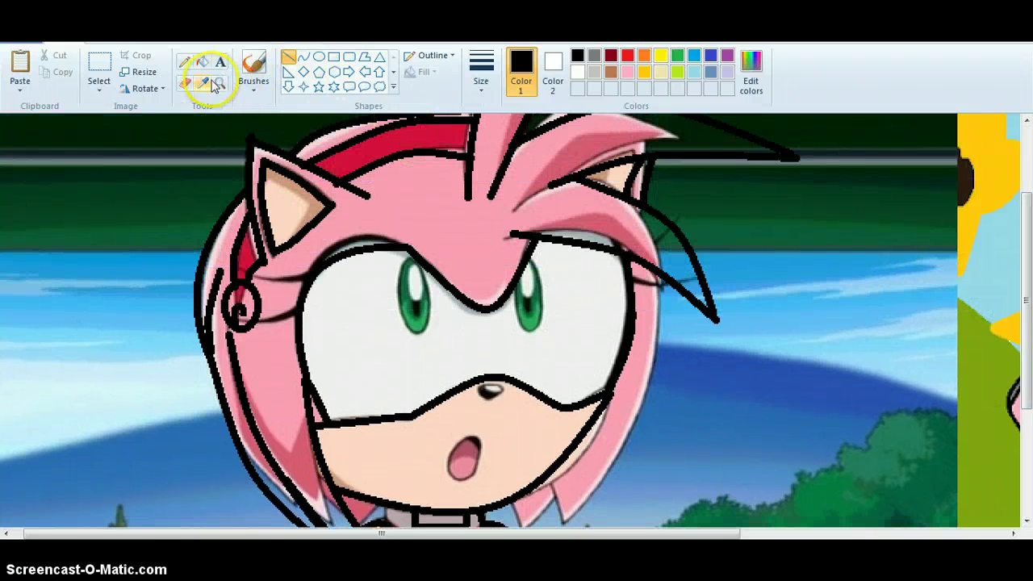
left_click(424, 315)
left_click(379, 286)
left_click(315, 214)
left_click(307, 233)
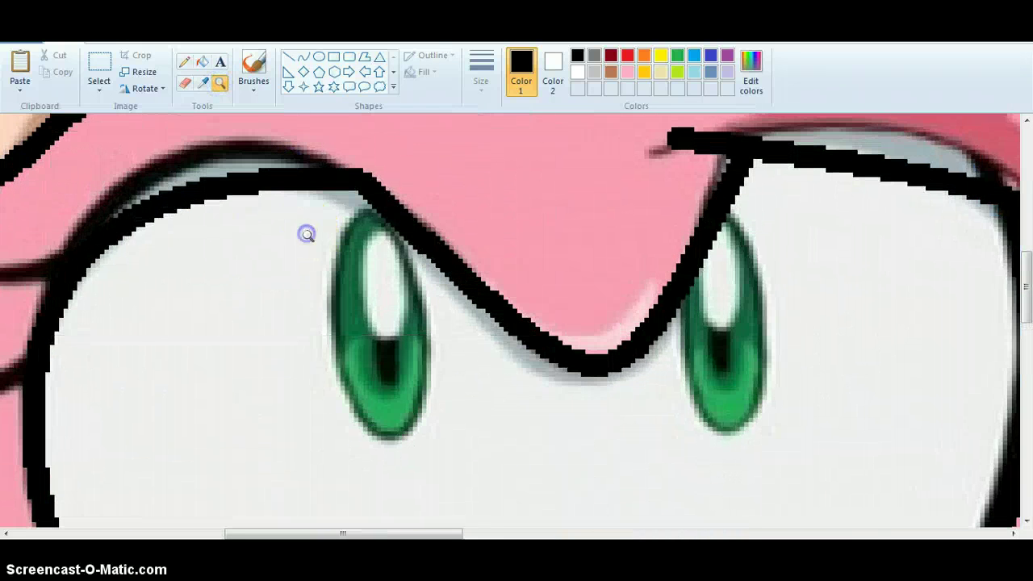
left_click(306, 75)
left_click(302, 57)
left_click_drag(365, 212, 386, 442)
left_click_drag(347, 381, 340, 412)
left_click_drag(415, 208, 388, 436)
left_click_drag(429, 381, 432, 417)
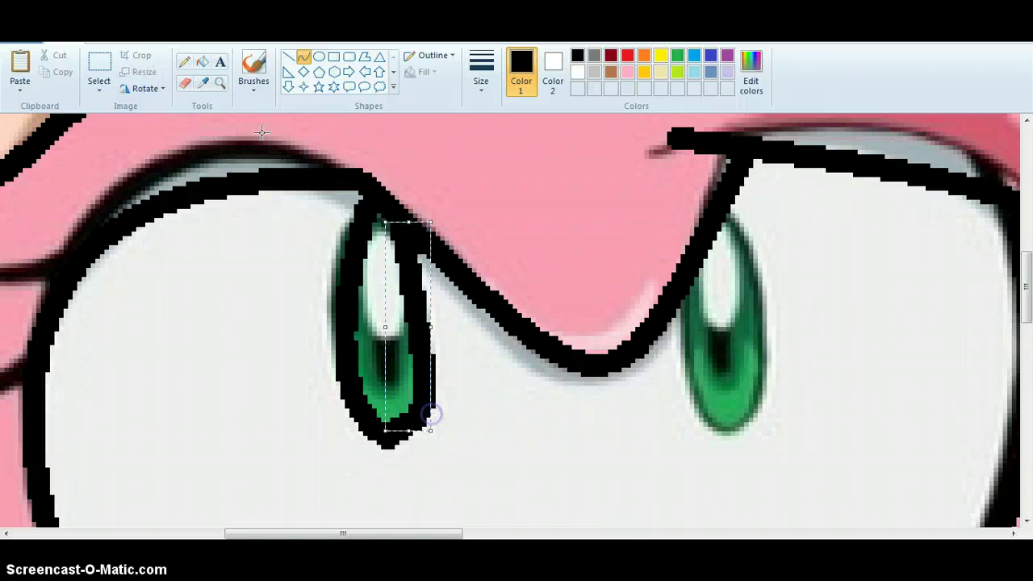
Shade the left iris with black pencil strokes, leaving white highlights and green at the base, and dab the right iris's edge.
left_click(185, 61)
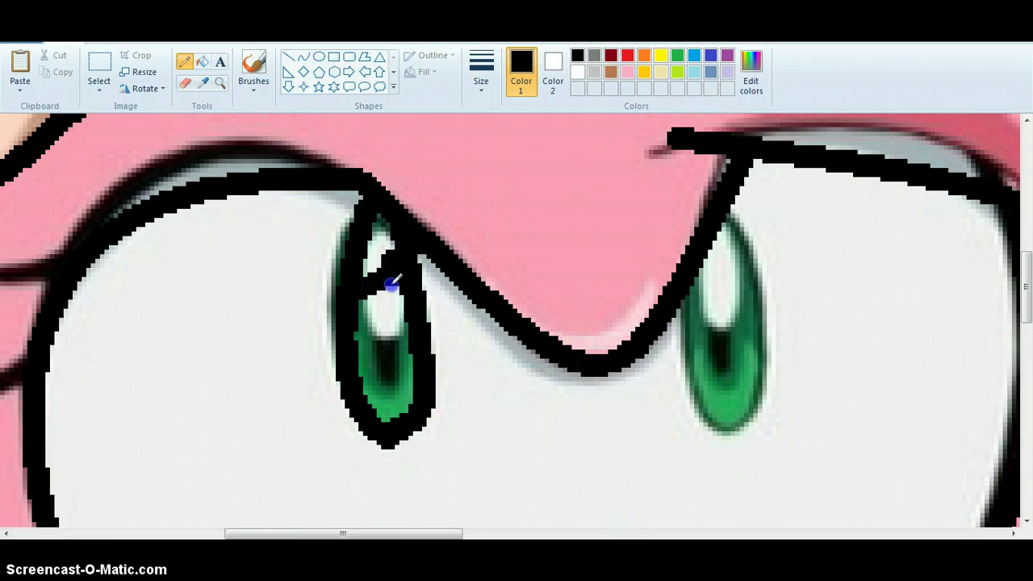
left_click(387, 328)
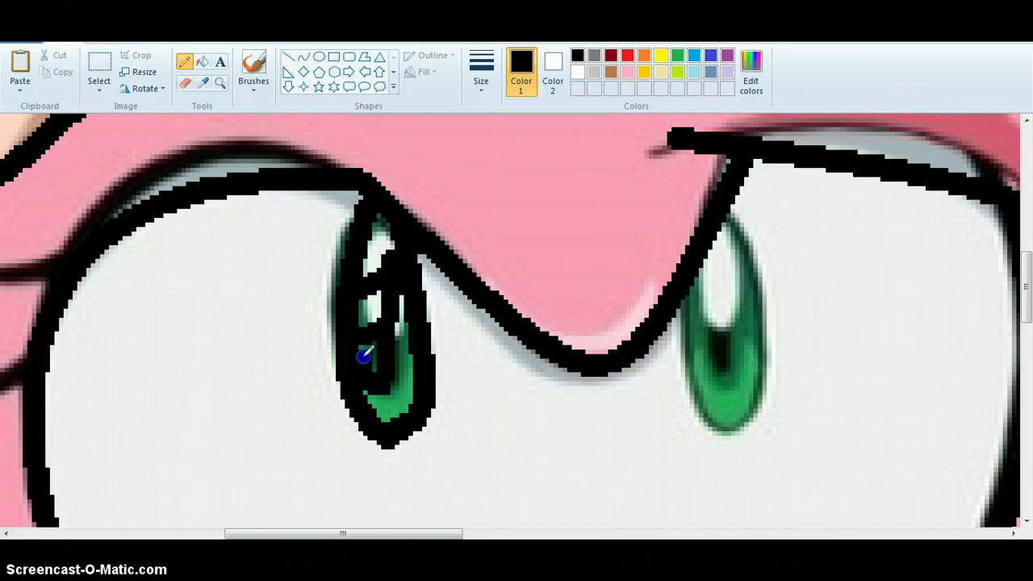
left_click(683, 299)
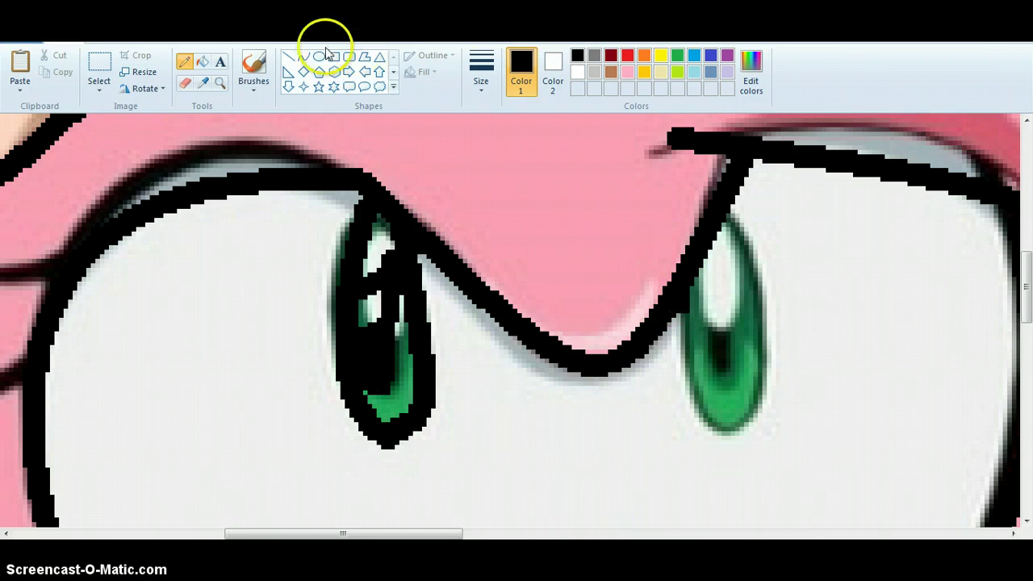
Trace the left and lower edge of the right green iris with a black curve.
left_click(303, 57)
mouse_move(682, 288)
left_mouse_down()
mouse_move(710, 410)
mouse_move(749, 419)
left_mouse_up()
mouse_move(714, 410)
left_mouse_down()
mouse_move(692, 421)
mouse_move(708, 434)
left_mouse_up()
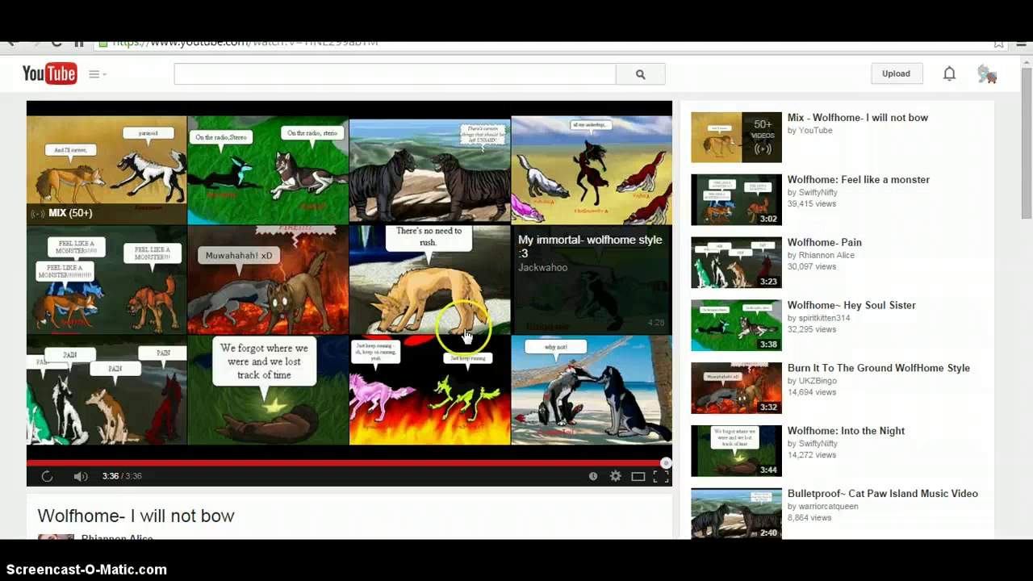
Start the "Wolfhome- Pain" video on YouTube and return to the drawing in Paint.
left_click(807, 252)
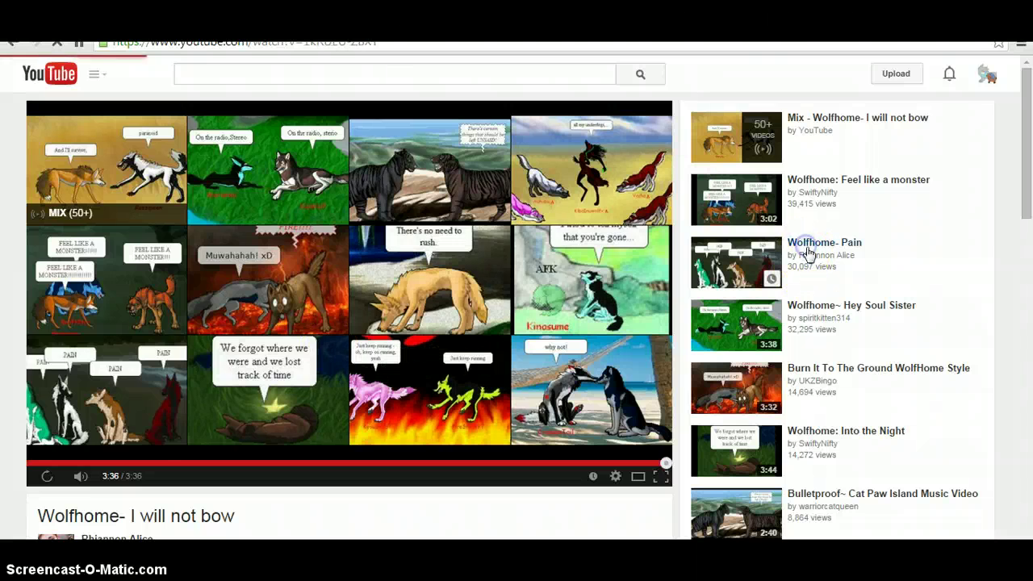
left_click(404, 456)
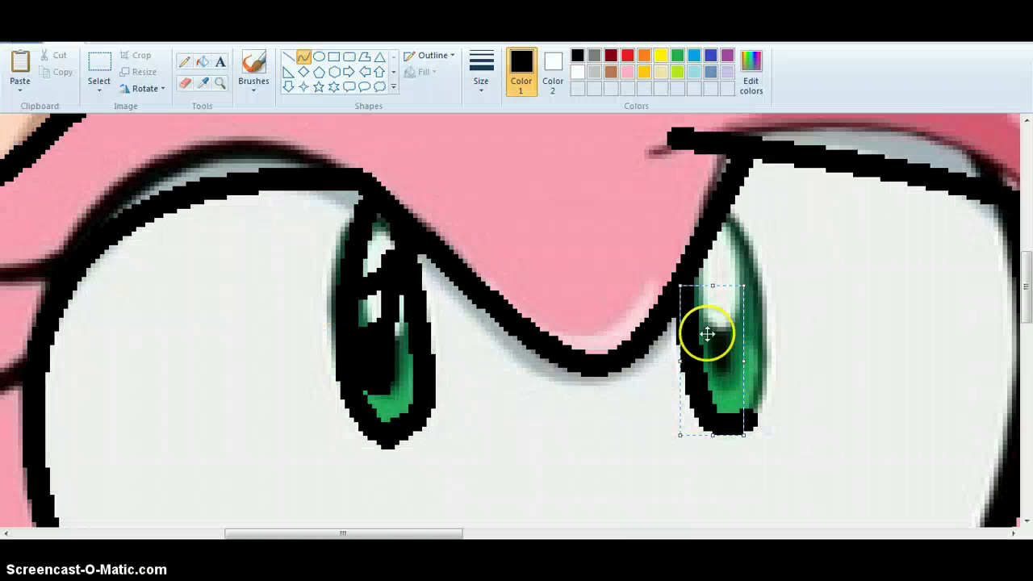
Close the outer side of the right iris with a black curve and shade it with pencil strokes, leaving white highlights and some green.
mouse_move(728, 212)
left_mouse_down()
mouse_move(746, 240)
mouse_move(748, 414)
mouse_move(762, 288)
mouse_move(787, 367)
left_mouse_up()
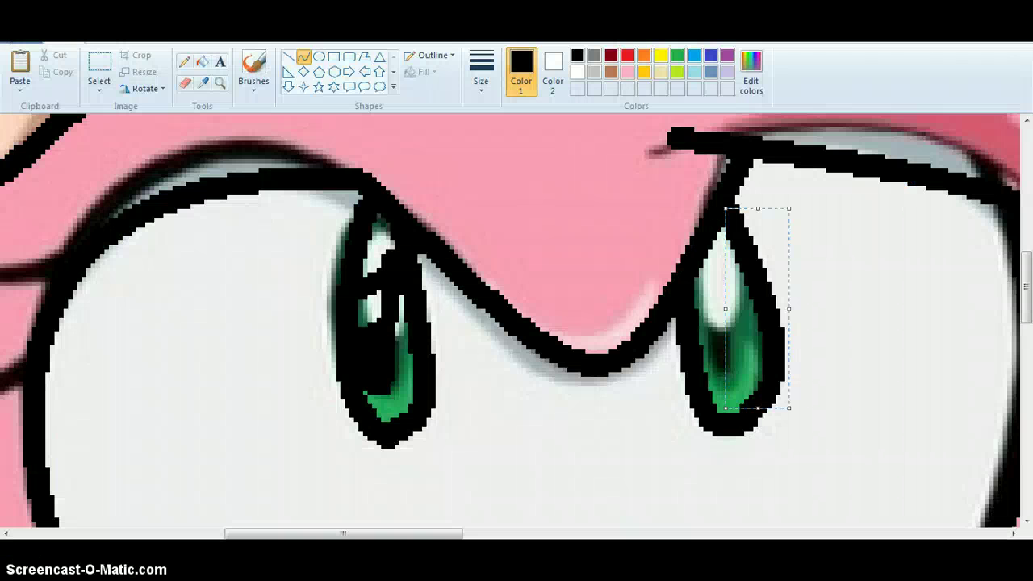
left_click(185, 62)
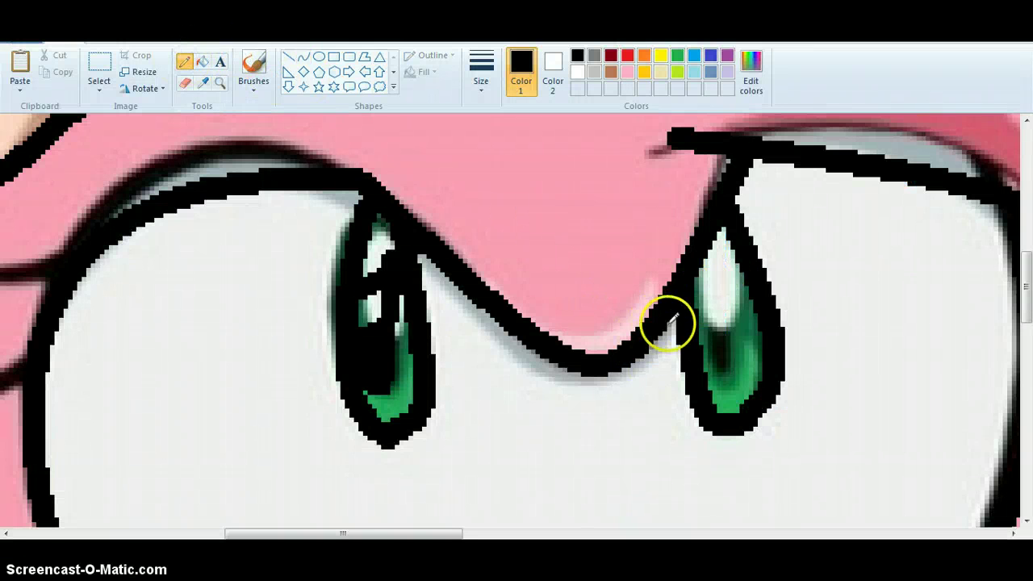
left_click_drag(700, 310, 703, 309)
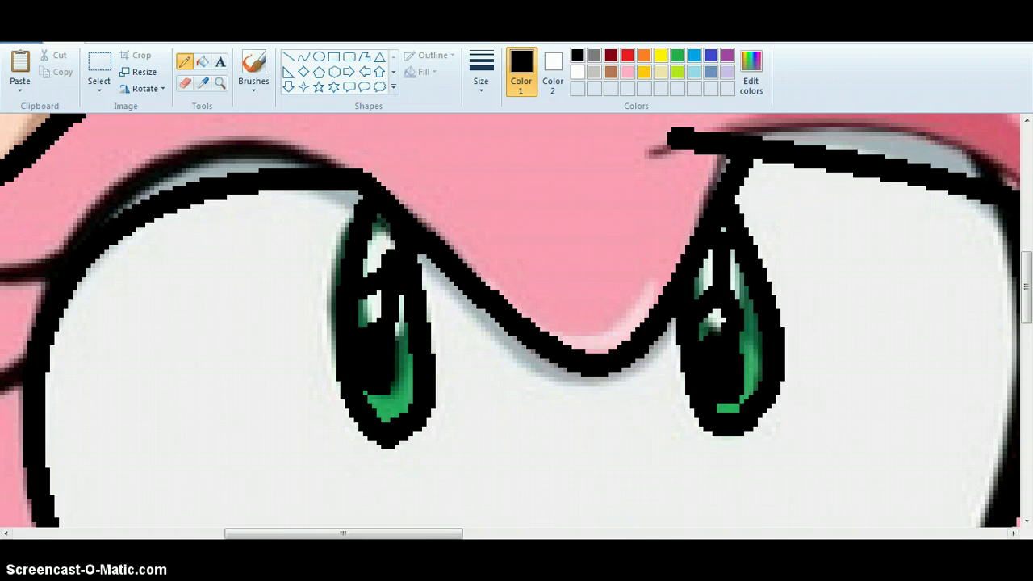
left_click_drag(427, 536, 247, 505)
left_click_drag(665, 256, 665, 259)
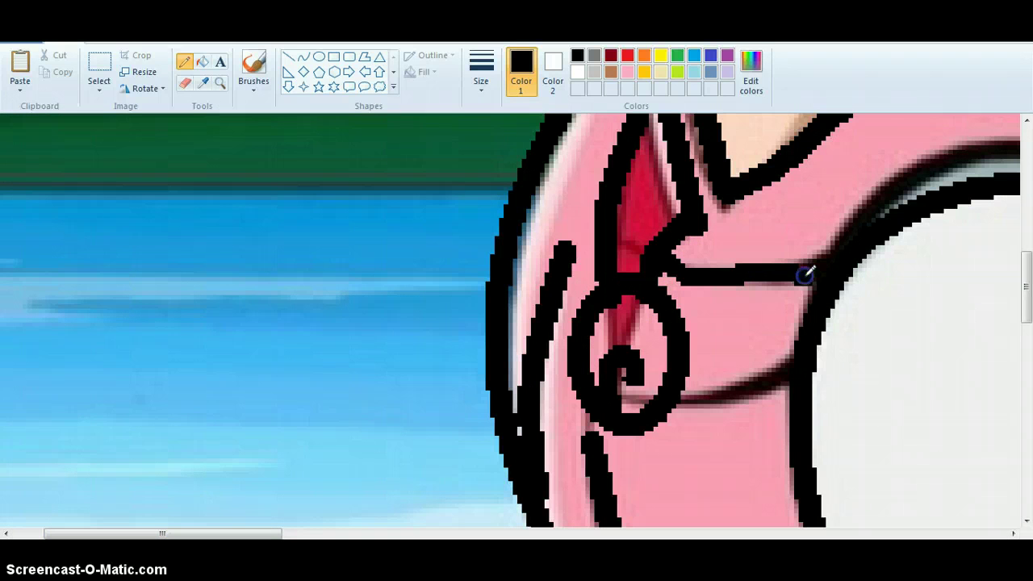
key("ctrl+z")
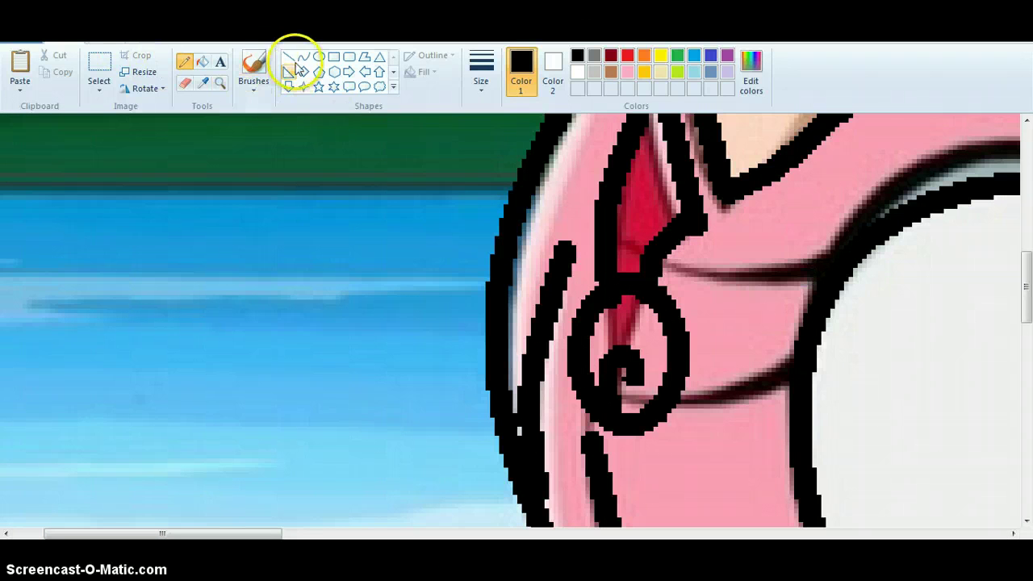
Trace the upper and lower edges of the pink strand between the round hair ornament and the left eye with black curves.
left_click(302, 58)
left_click_drag(450, 132, 812, 276)
mouse_move(651, 244)
left_mouse_down()
mouse_move(639, 263)
mouse_move(649, 264)
left_mouse_up()
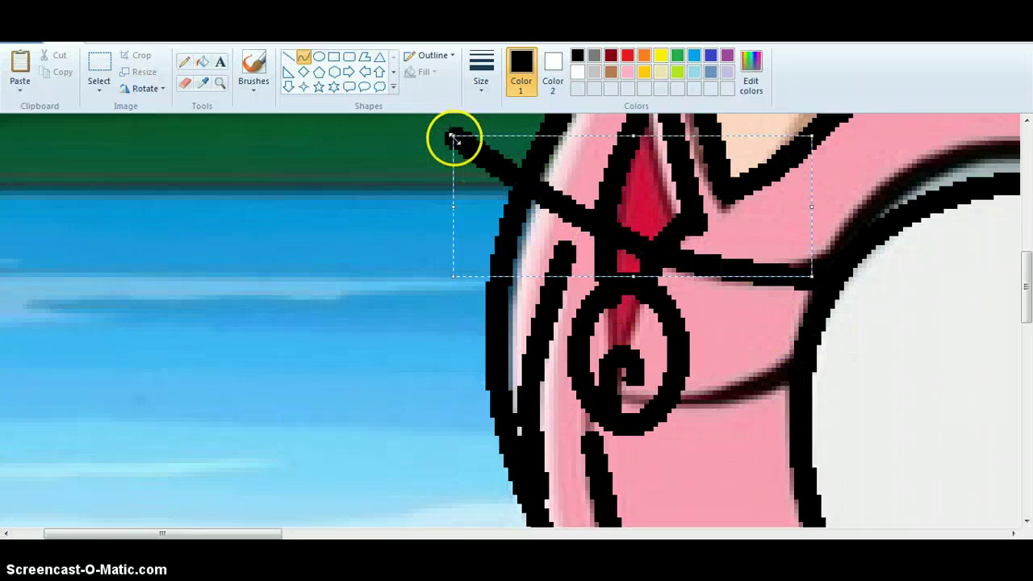
left_click_drag(593, 208, 669, 261)
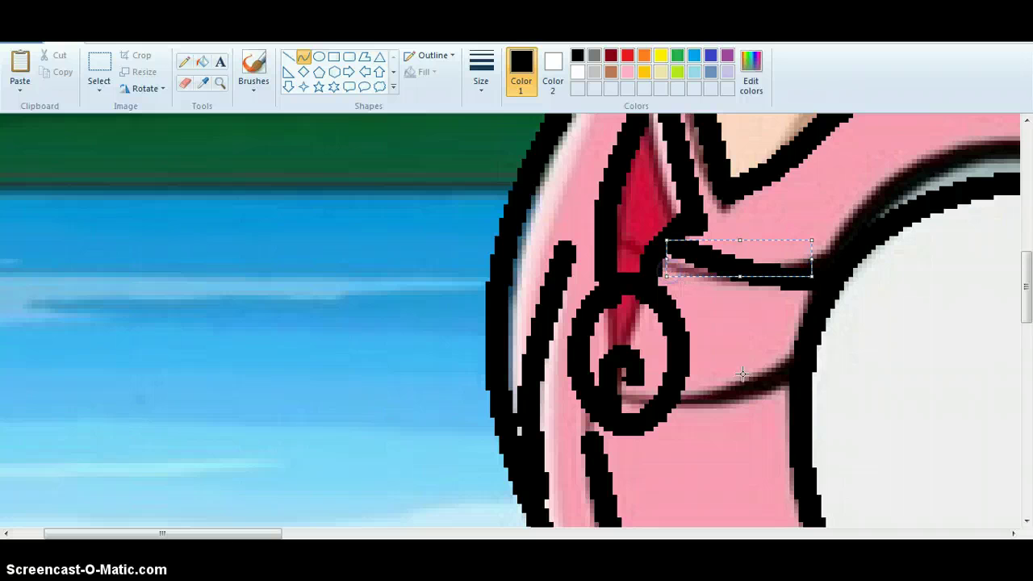
left_click_drag(791, 363, 684, 395)
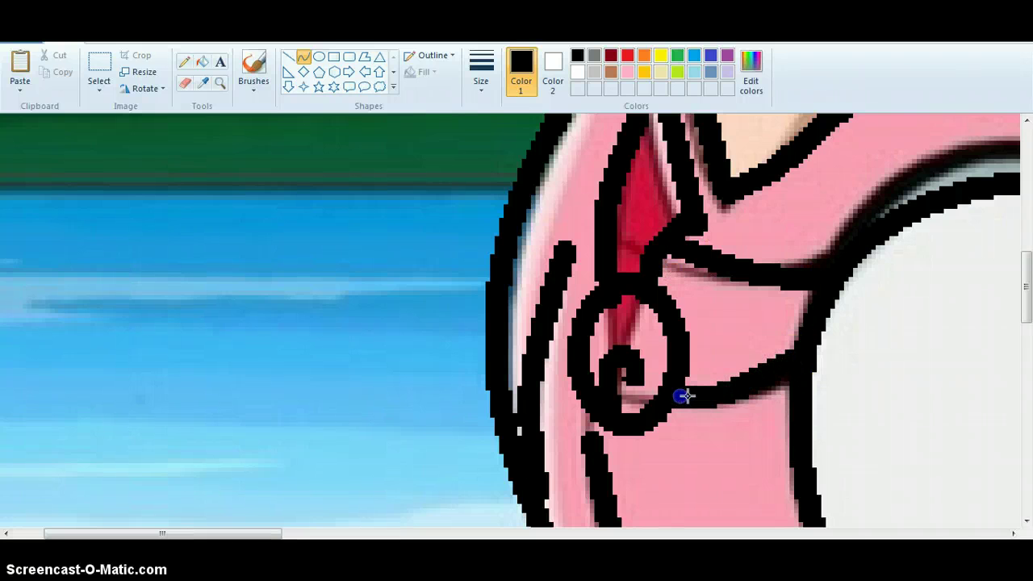
left_click(732, 397)
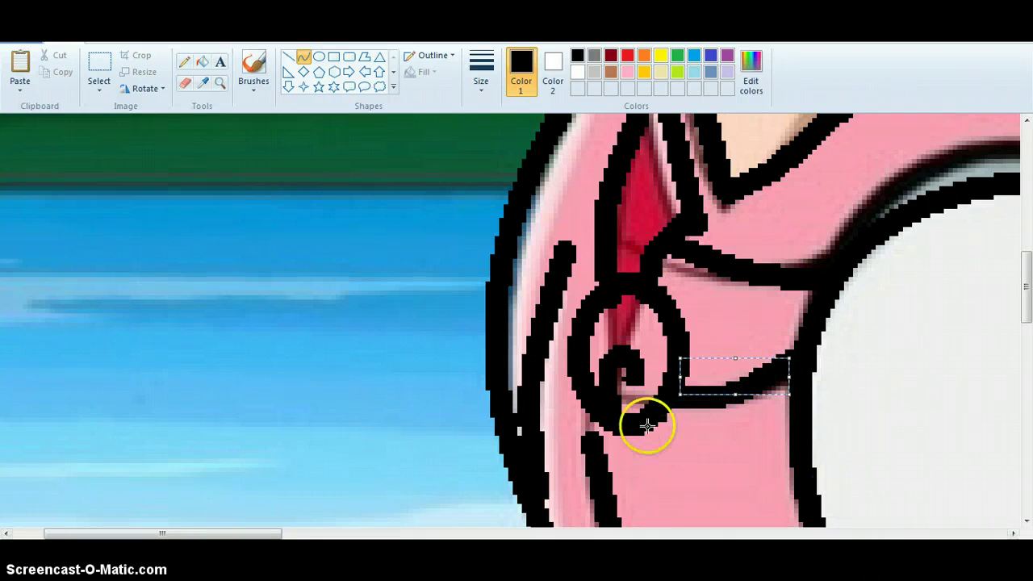
left_click_drag(648, 426, 639, 398)
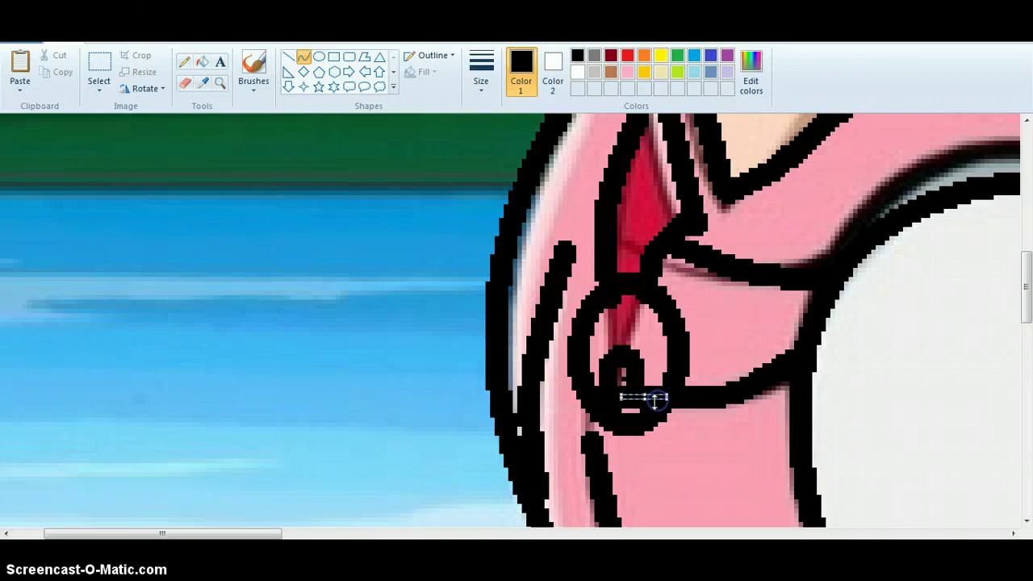
Blacken the nose with the Pencil, leaving a small white highlight on it.
scroll(510, 320, "down", 4)
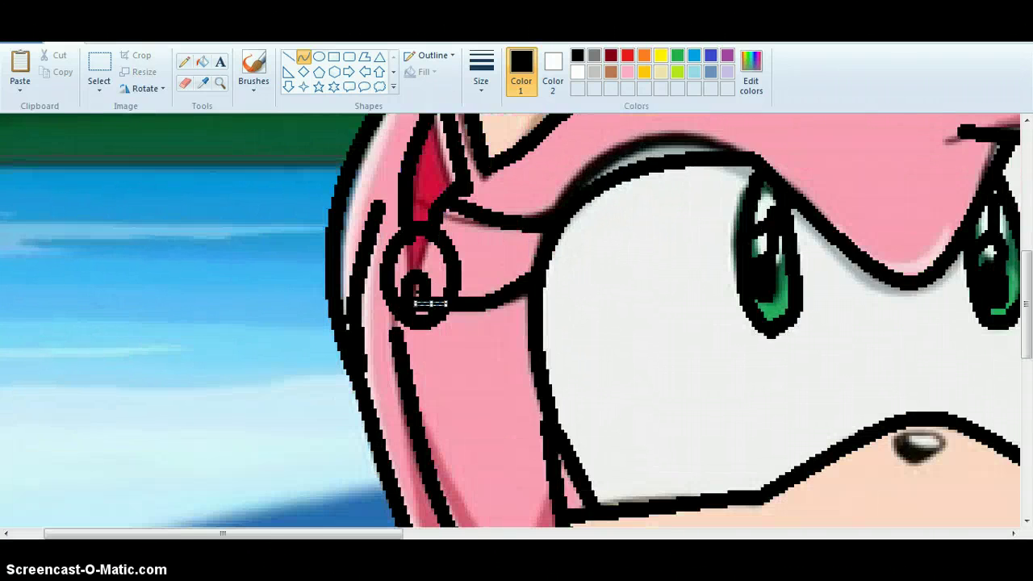
left_click(220, 82)
left_click(456, 274)
left_click(376, 265)
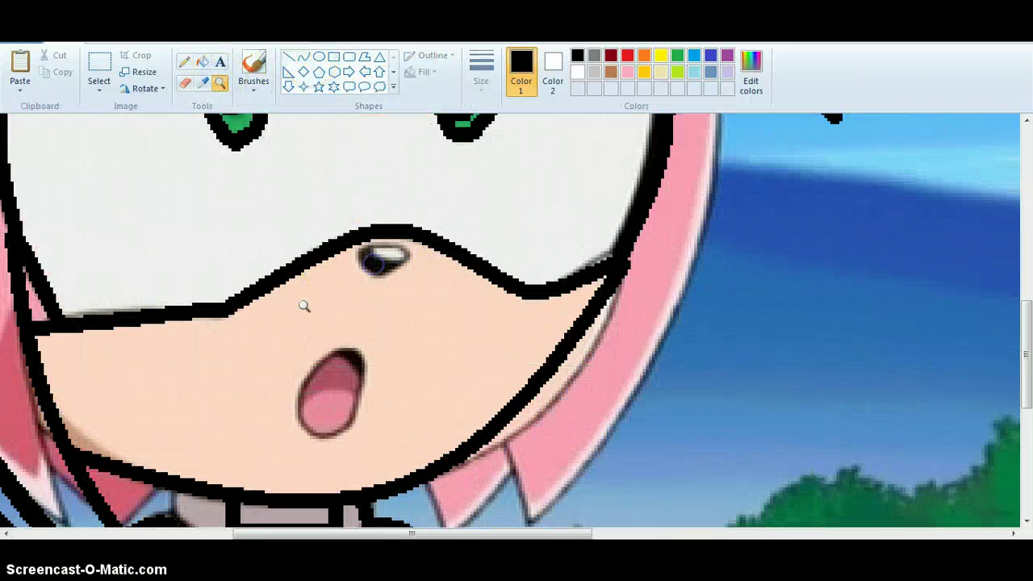
left_click(306, 265)
left_click(343, 246)
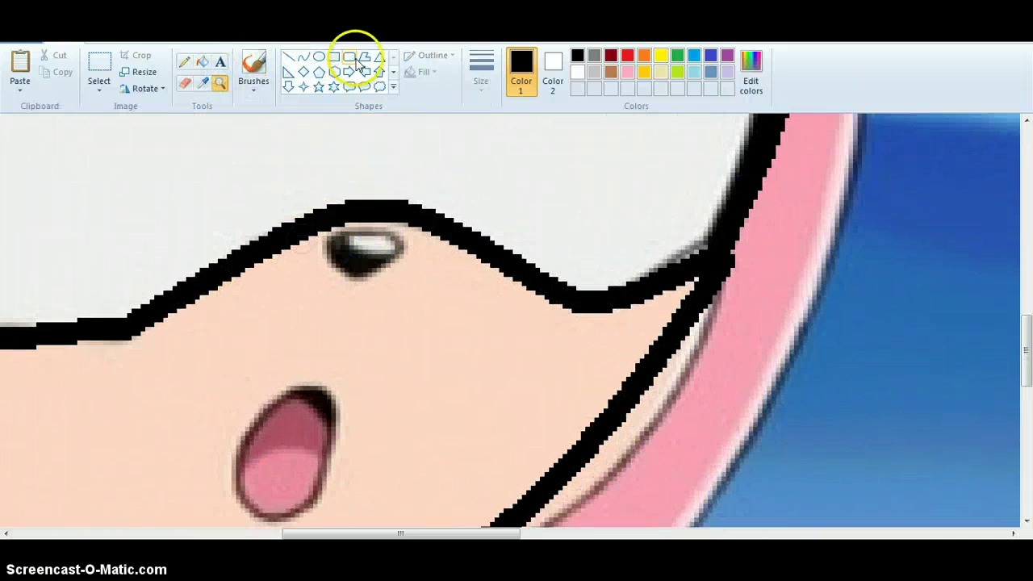
left_click(184, 61)
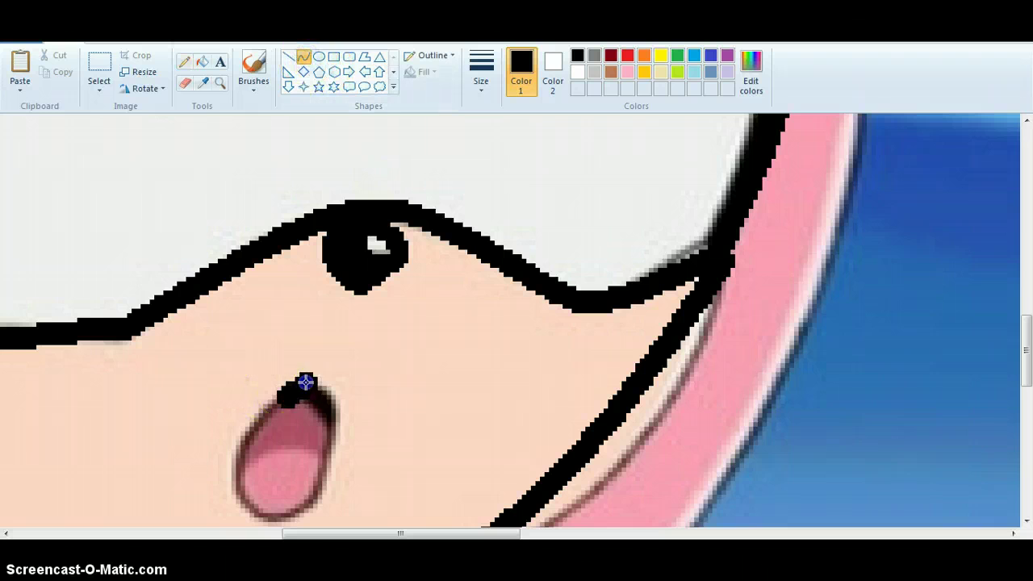
Outline the open mouth with black curves and add a curved line inside it for the upper edge of the tongue.
mouse_move(280, 398)
left_mouse_down()
mouse_move(307, 491)
mouse_move(325, 362)
mouse_move(327, 396)
left_mouse_up()
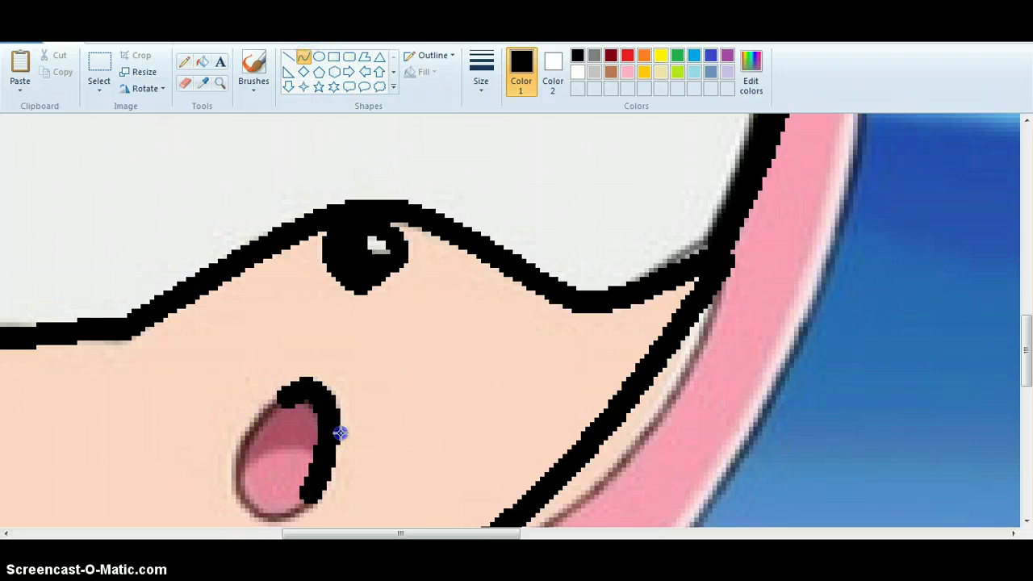
mouse_move(258, 512)
left_mouse_down()
mouse_move(288, 397)
mouse_move(231, 467)
left_mouse_up()
left_click_drag(314, 485, 307, 498)
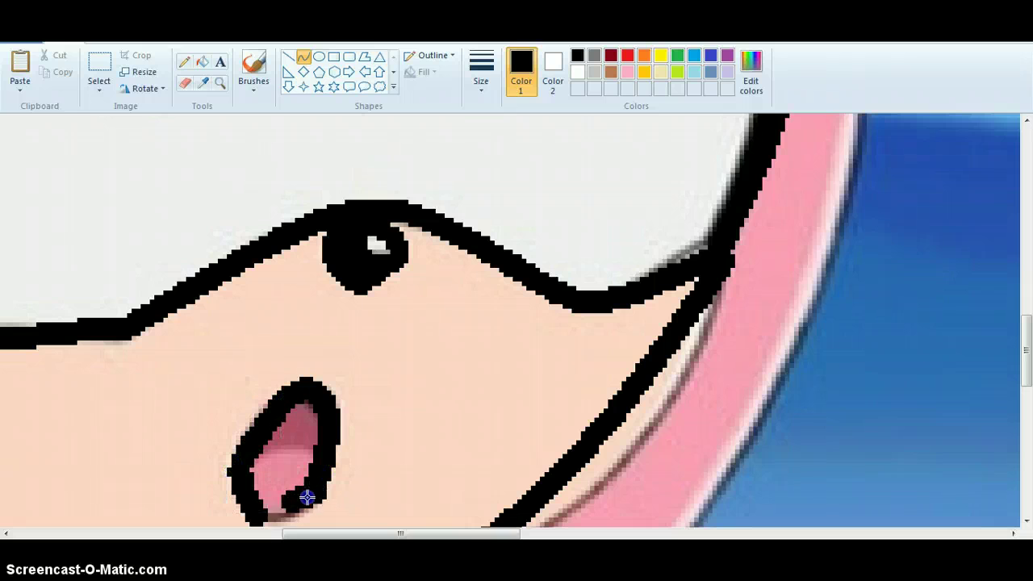
left_click_drag(253, 454, 317, 461)
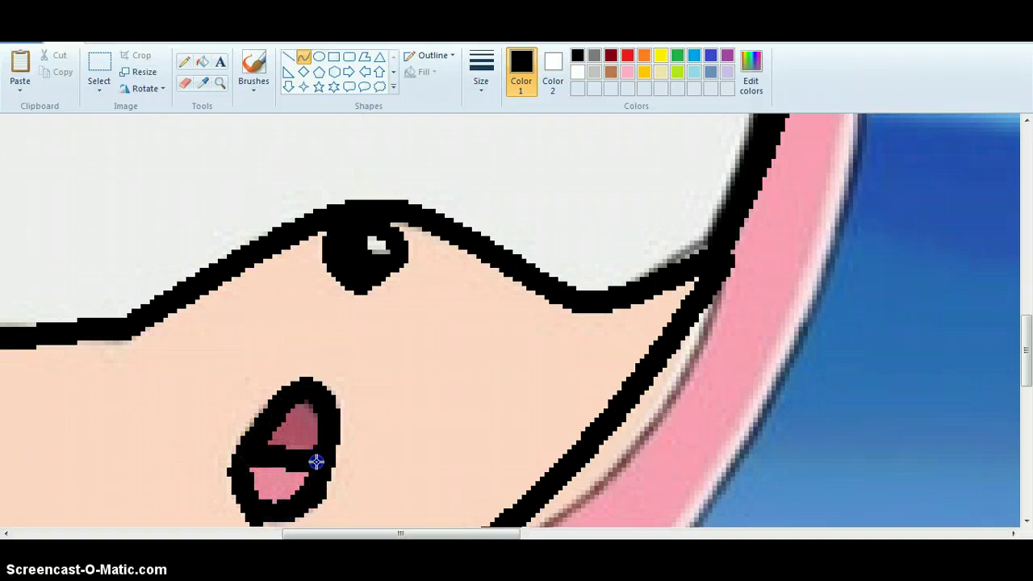
left_click(421, 234)
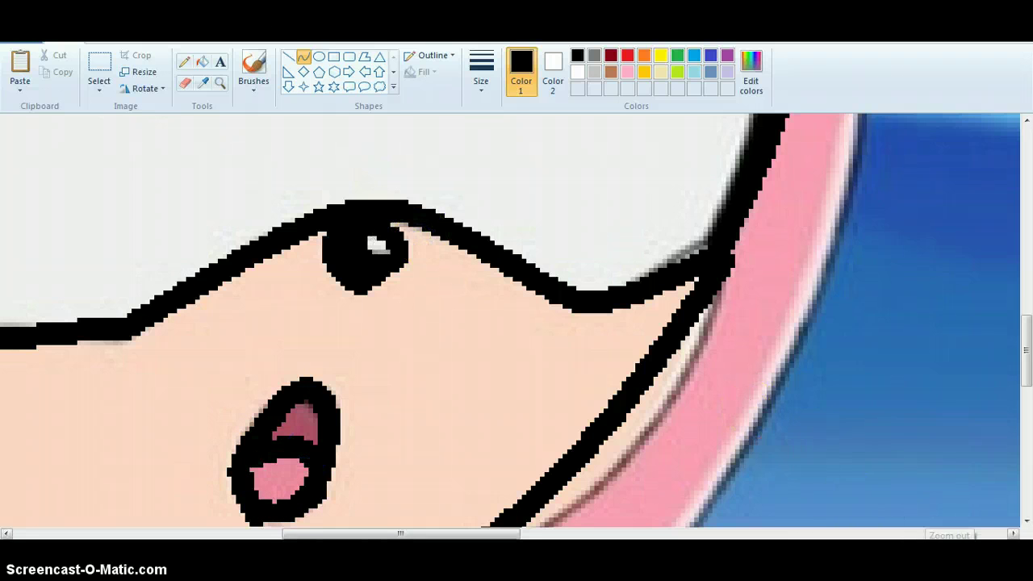
Draw a long pointed hair lock on the right side of the face with two black curves meeting at a tip below the chin.
key("ctrl+Page_Down")
key("ctrl+Page_Down")
key("ctrl+Page_Down")
key("ctrl+Page_Down")
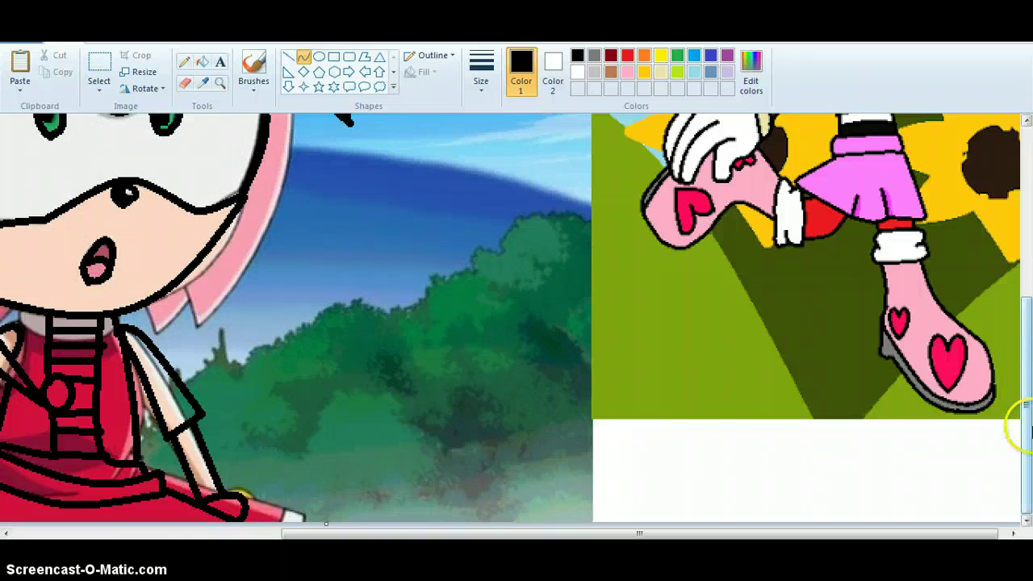
mouse_move(1019, 427)
left_mouse_down()
mouse_move(1023, 344)
mouse_move(1023, 382)
left_mouse_up()
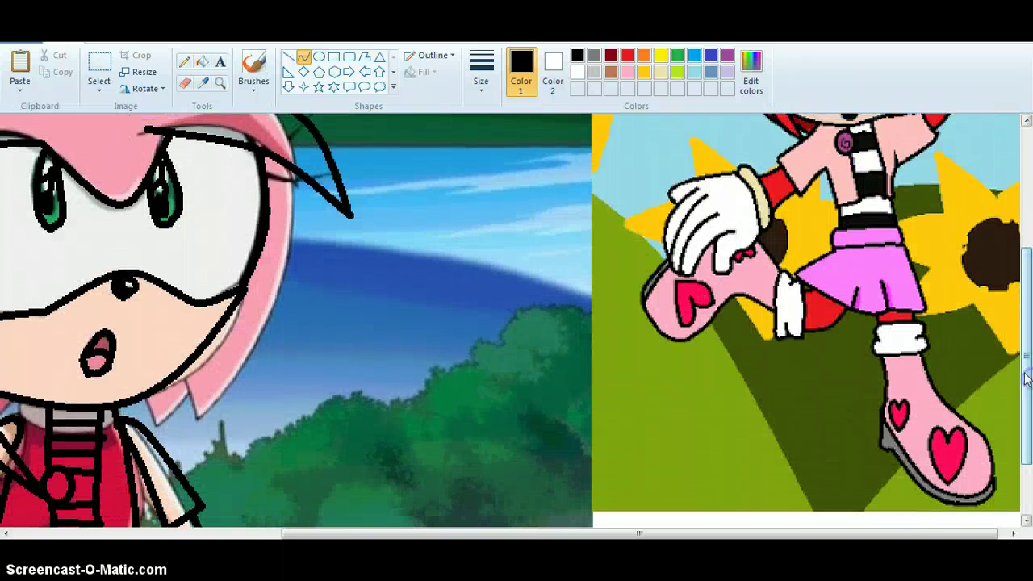
left_click(486, 74)
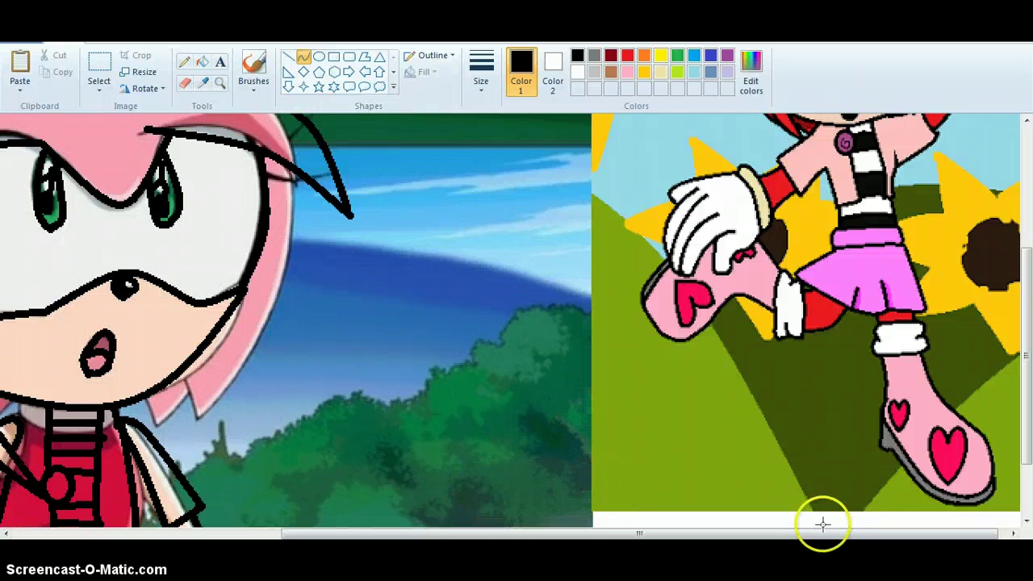
left_click_drag(1023, 431, 1022, 412)
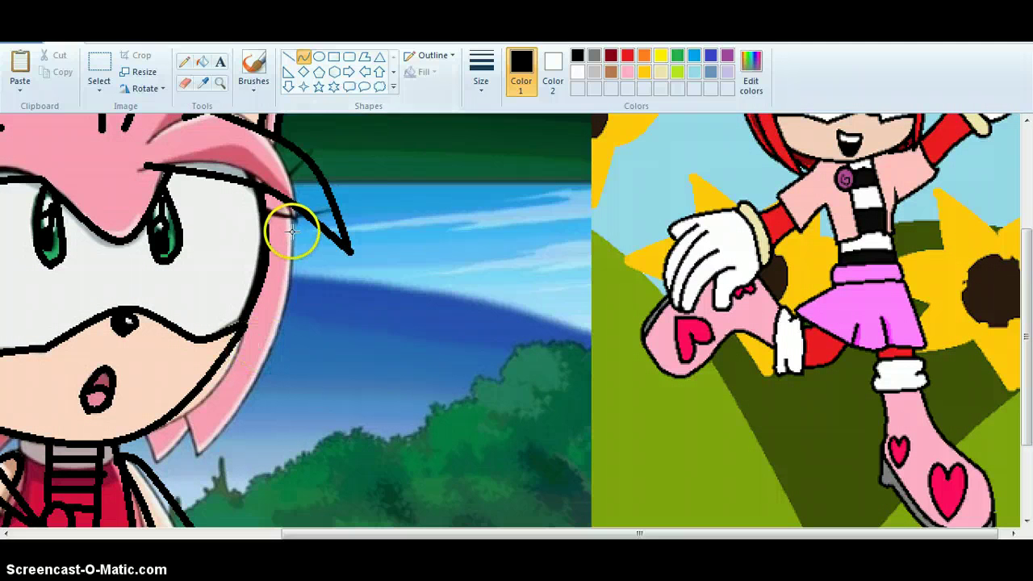
left_click_drag(292, 232, 276, 359)
left_click_drag(261, 502, 216, 512)
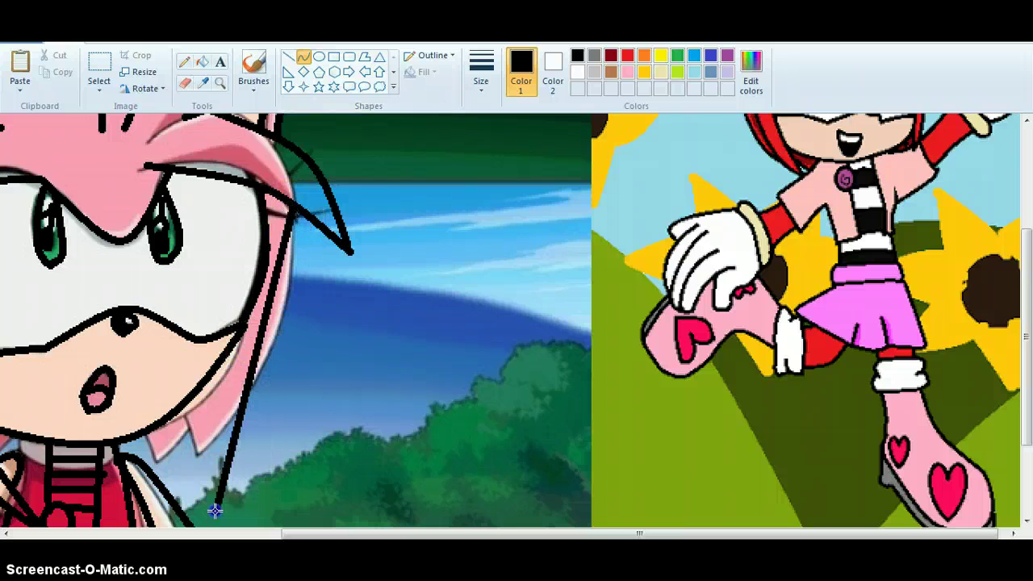
left_click_drag(230, 444, 244, 465)
left_click_drag(188, 412, 199, 444)
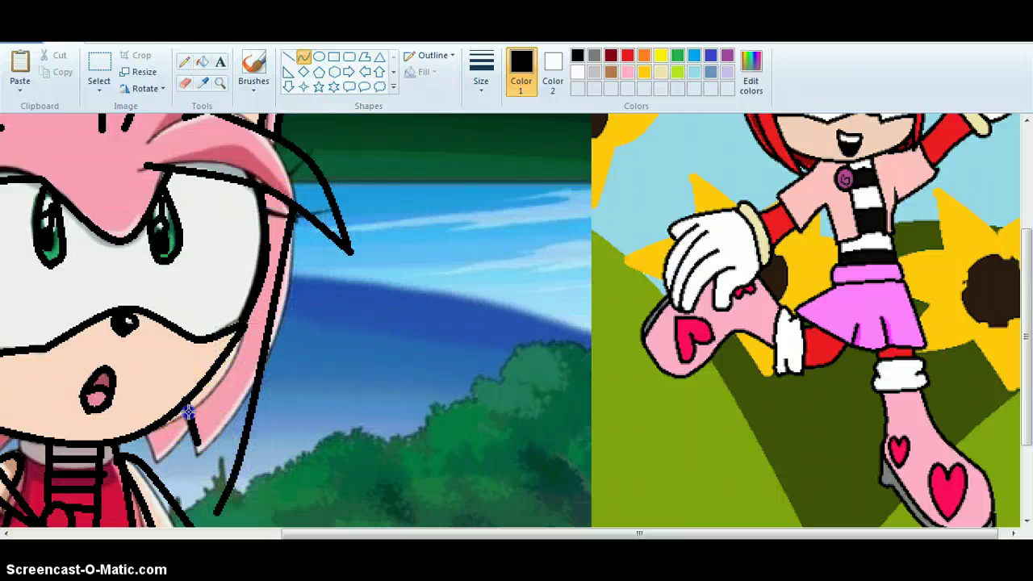
Draw a smaller pointed hair lock beside the chin and a short black strand line next to the right eye.
left_click(147, 428)
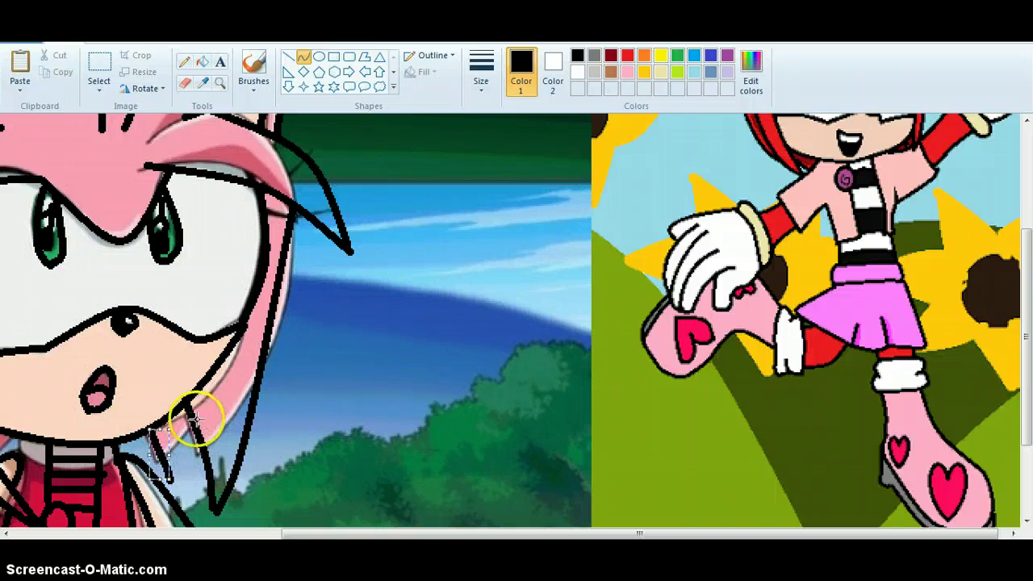
left_click_drag(196, 416, 183, 473)
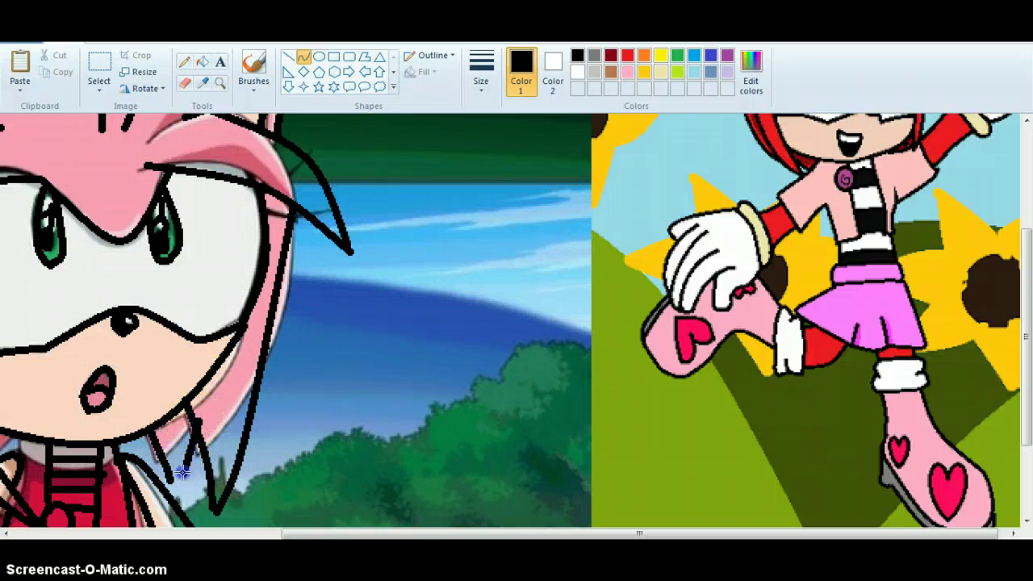
left_click(264, 242)
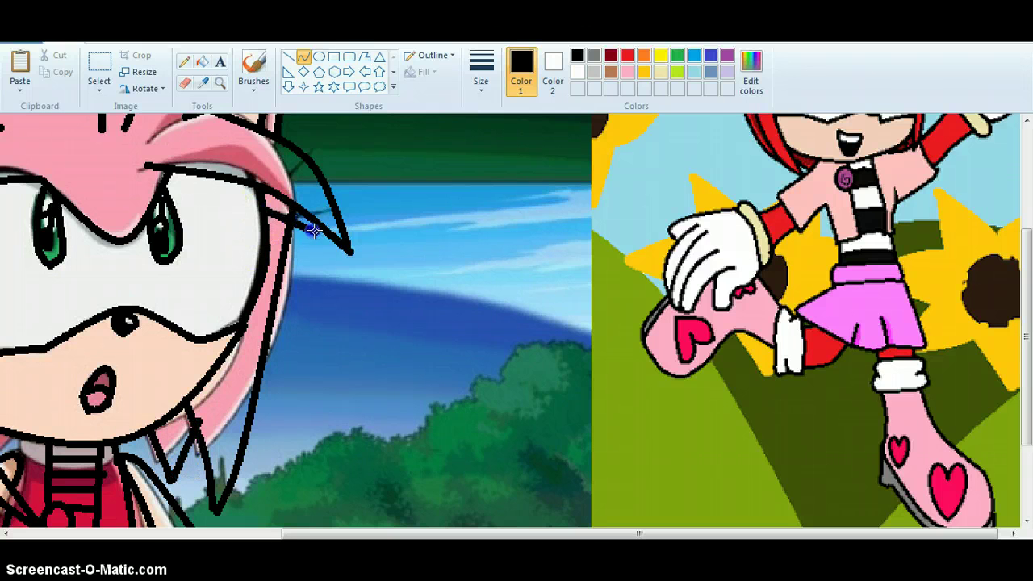
left_click(260, 189)
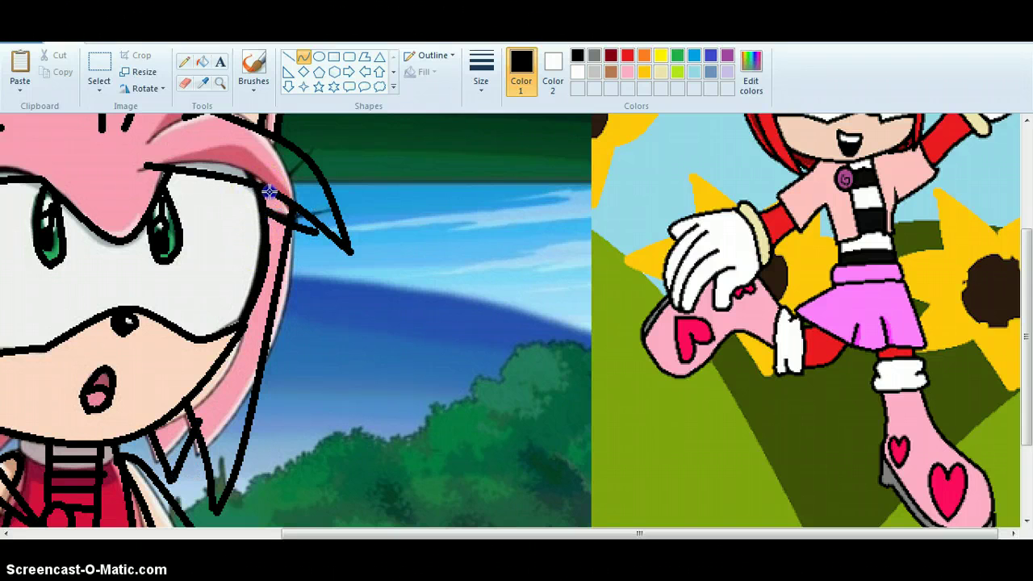
left_click(266, 195)
Narrow the canvas to cut off the reference drawing beside the traced picture, and invert the colors of the whole remaining picture.
scroll(265, 194, "down", 4)
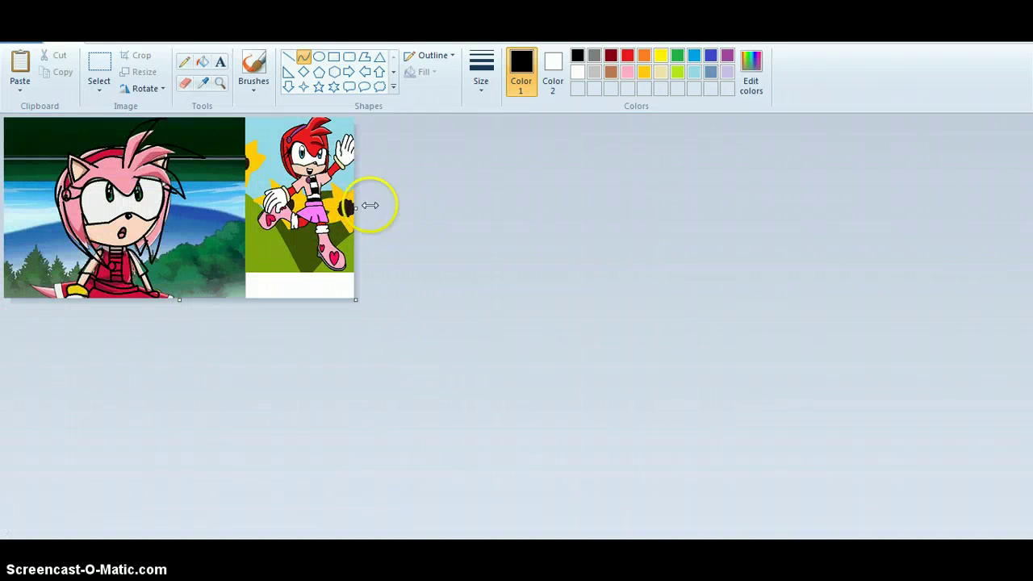
left_click_drag(360, 206, 244, 205)
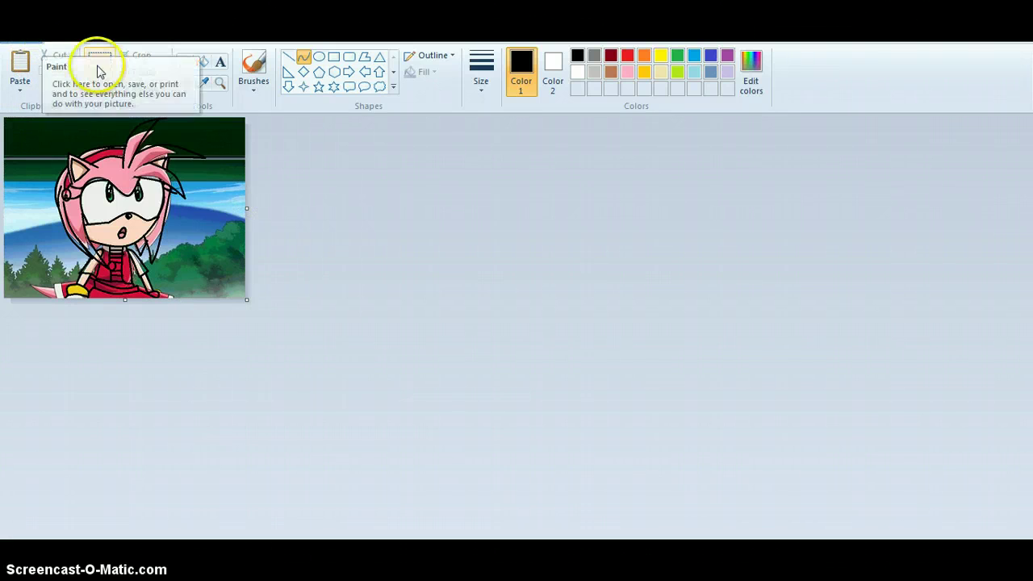
left_click(98, 80)
left_click(118, 177)
right_click(150, 192)
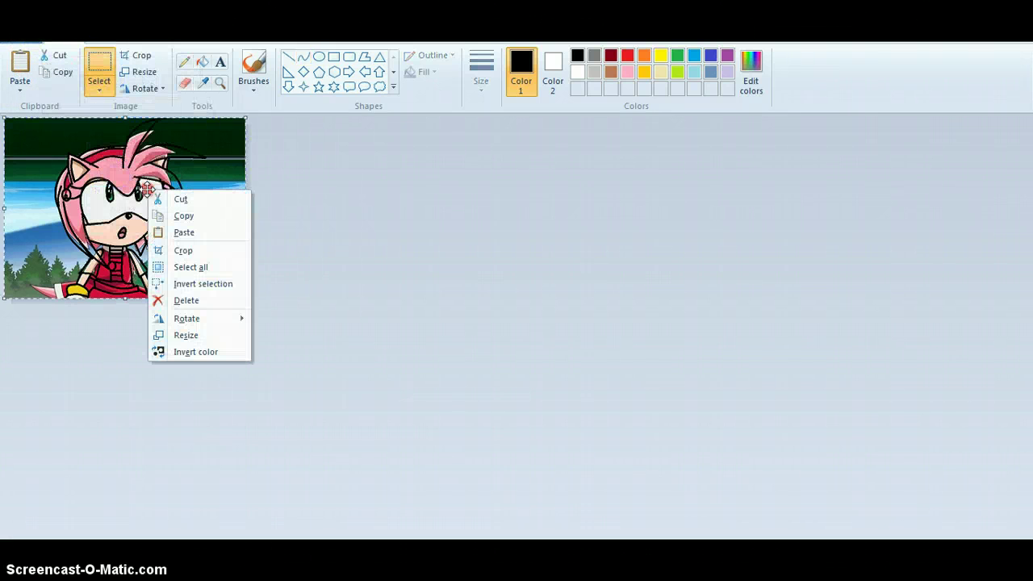
left_click(181, 353)
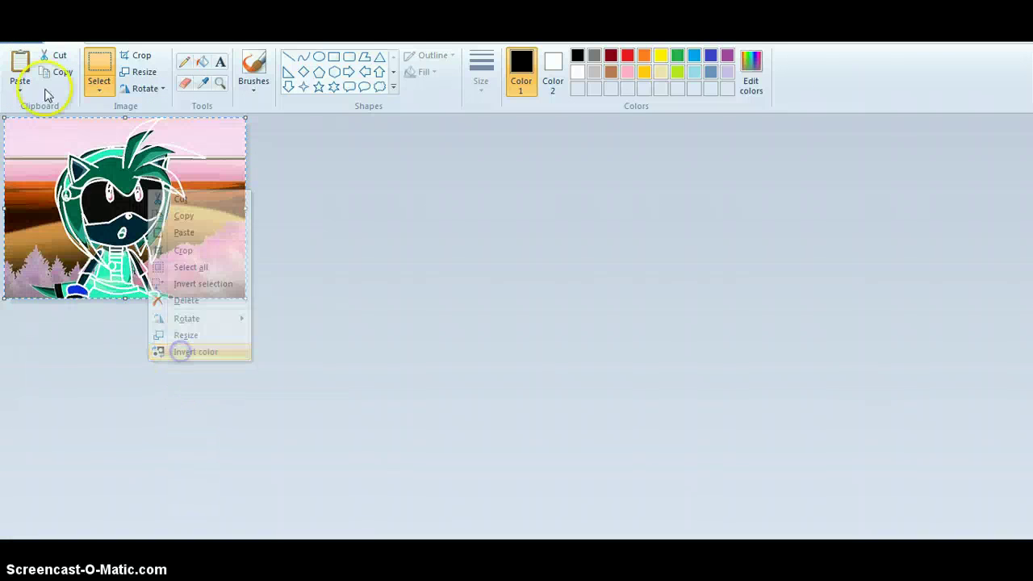
Convert the picture to black and white and invert its colors to get black outlines on a white background.
left_click(20, 43)
left_click(37, 327)
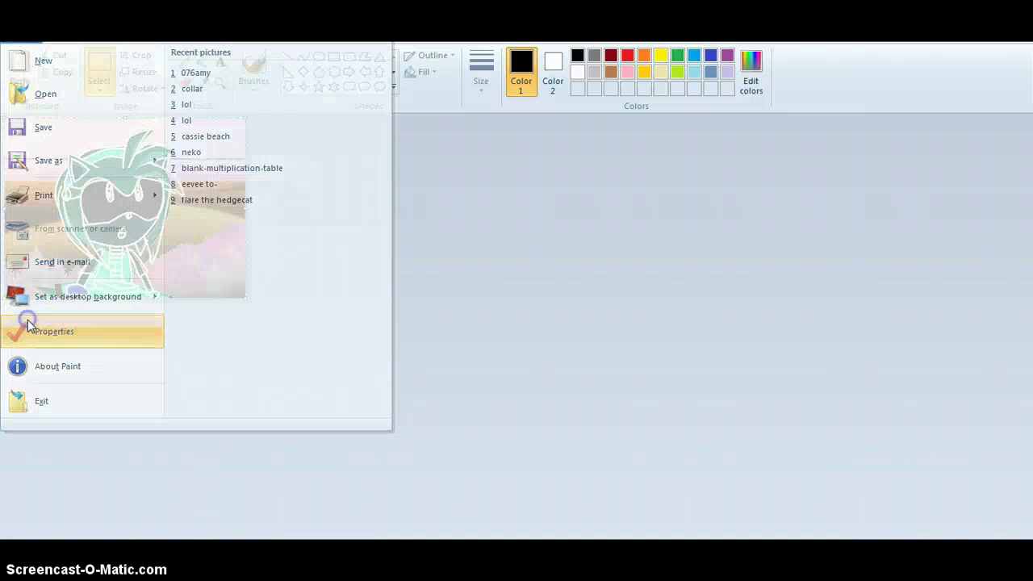
left_click(546, 284)
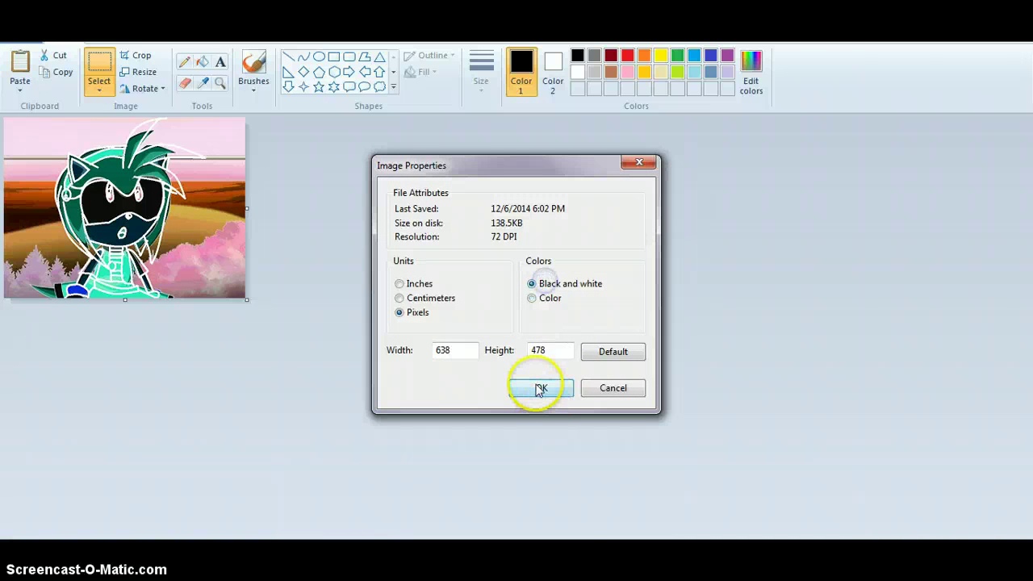
left_click(539, 388)
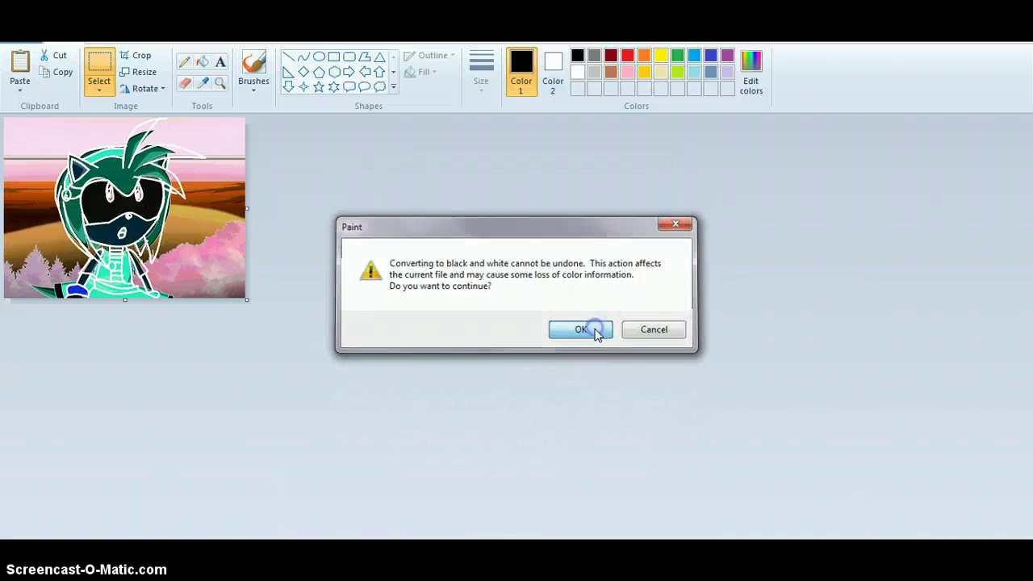
left_click(593, 329)
right_click(171, 180)
left_click(210, 344)
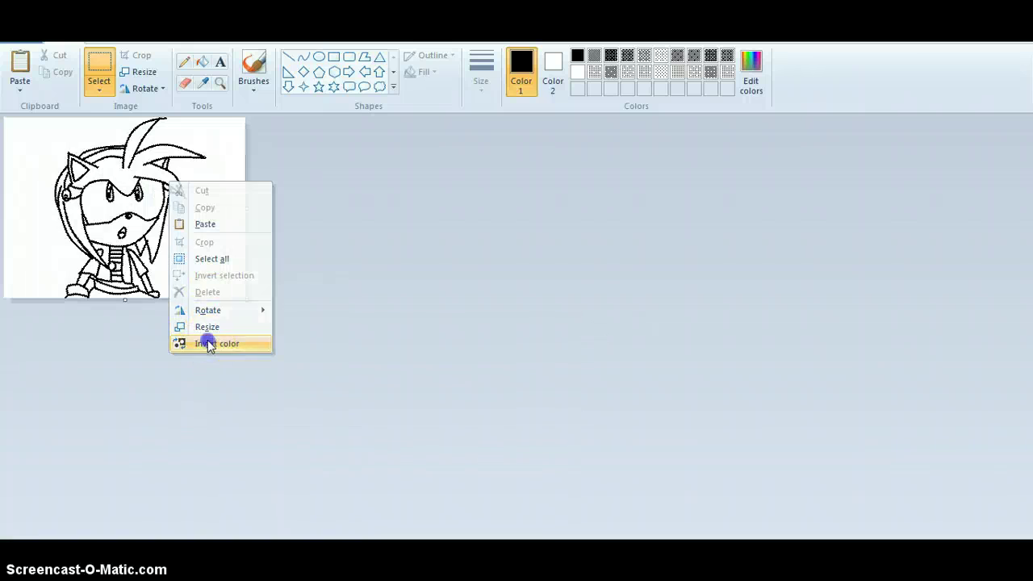
left_click(21, 33)
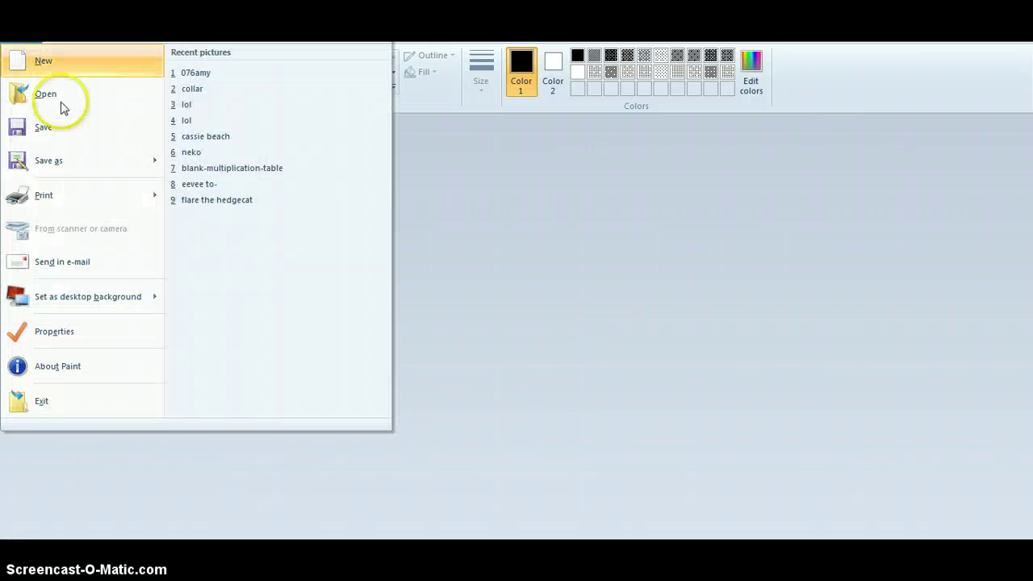
left_click(75, 330)
left_click(646, 165)
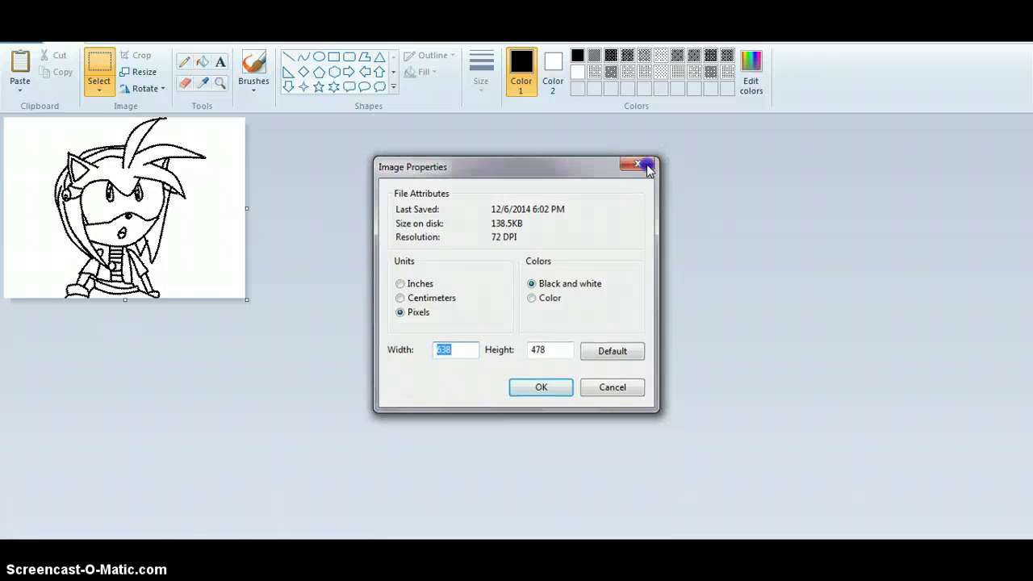
Fill the white background areas around the character with a dark dotted pattern.
left_click(207, 67)
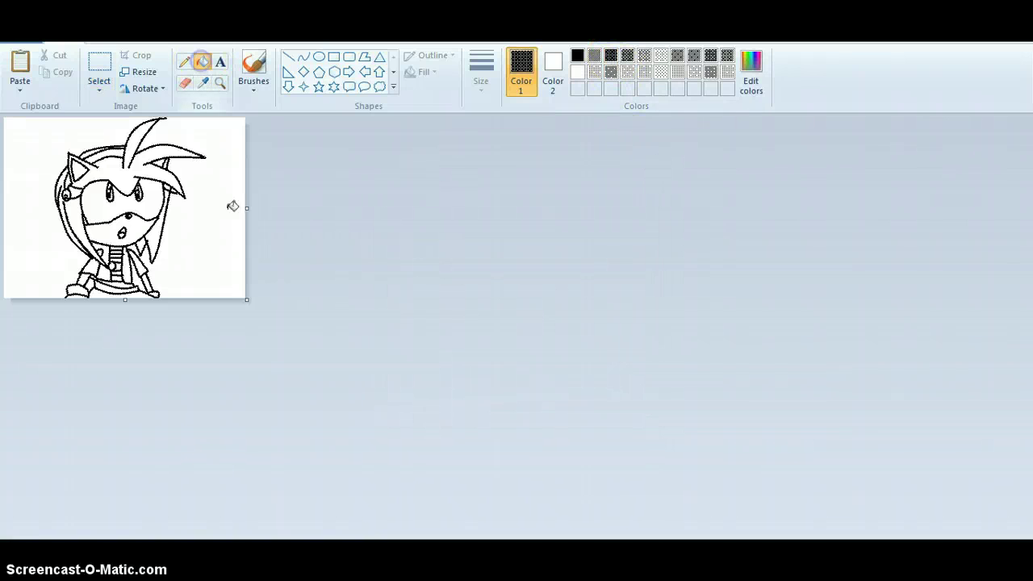
left_click(225, 208)
left_click(36, 209)
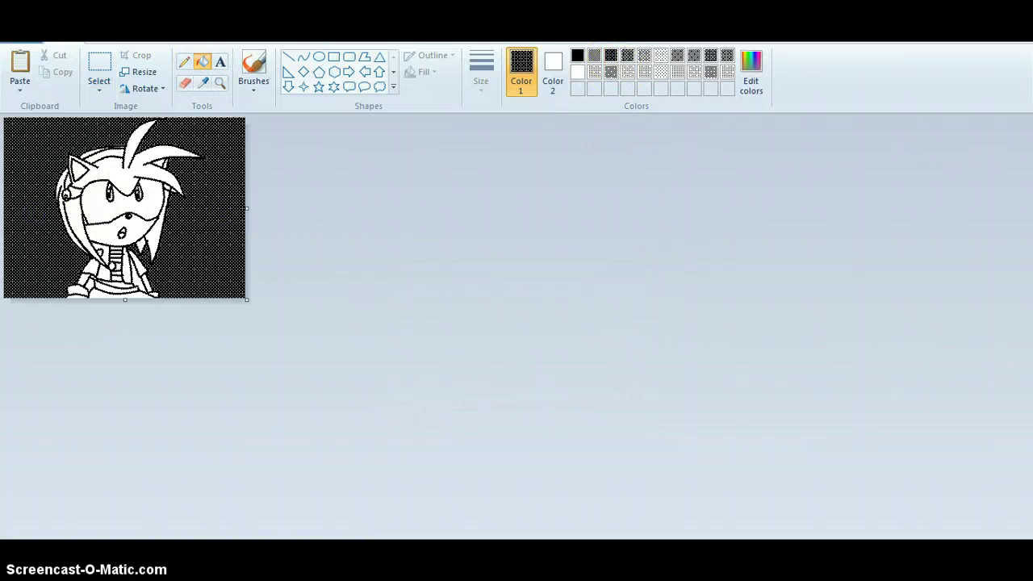
left_click(78, 284)
Switch the picture's color mode in the image properties back from black and white to color.
left_click(21, 41)
left_click(76, 329)
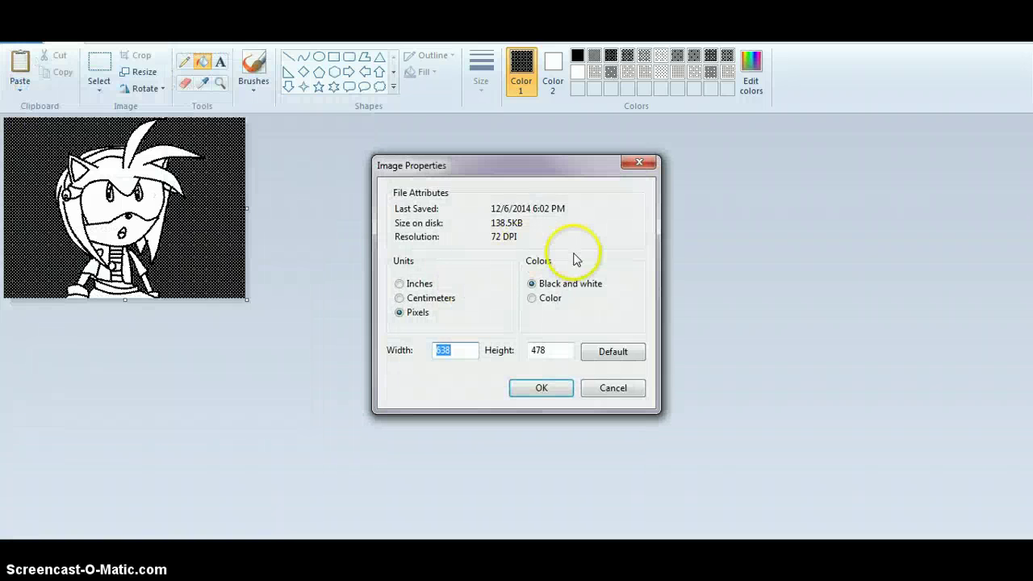
left_click(552, 298)
left_click(540, 389)
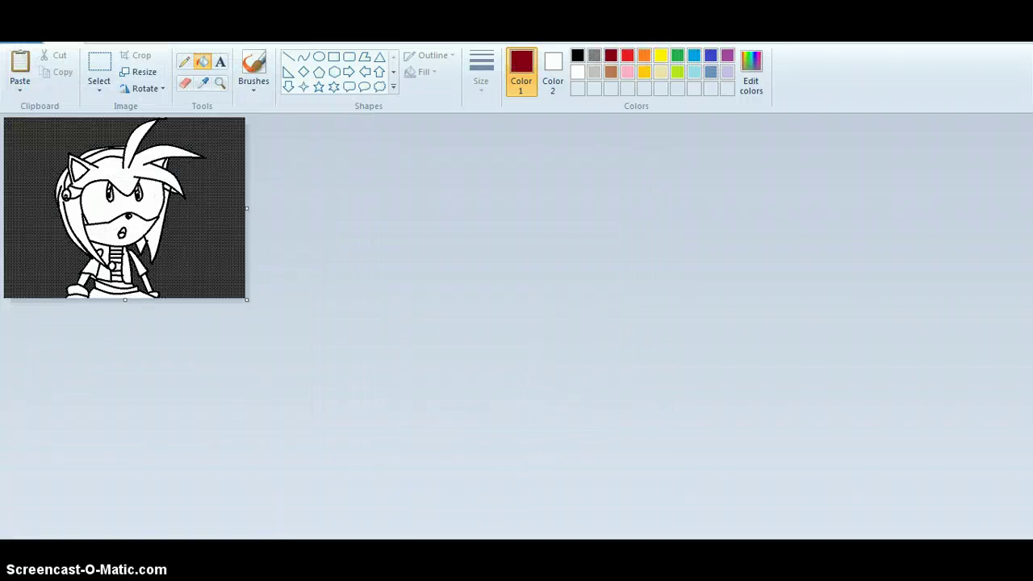
Paste the colored reference character into a widened canvas area beside the drawing, and trim the canvas to the reference's edge.
left_click(219, 82)
left_click(162, 220)
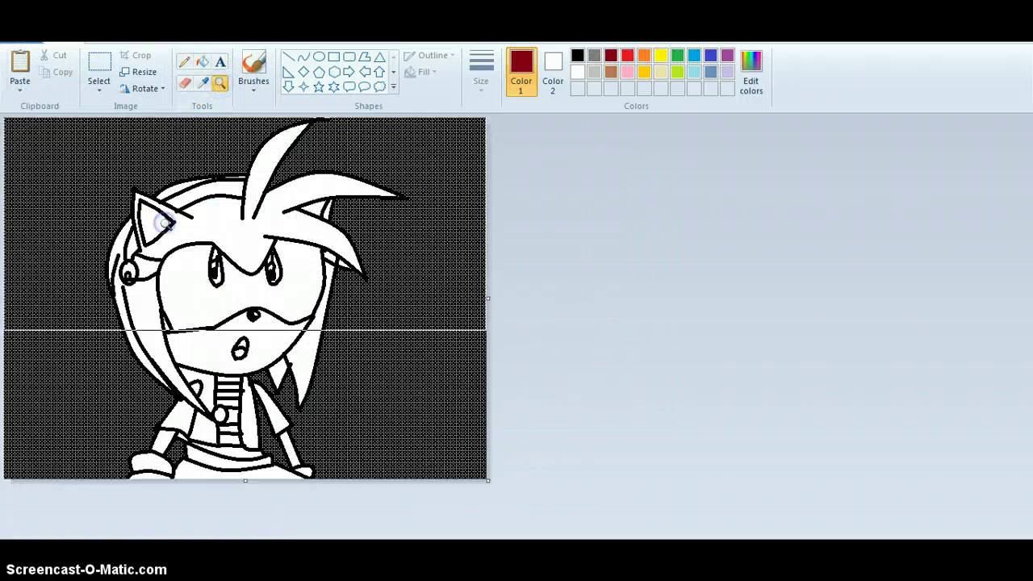
left_click(203, 242)
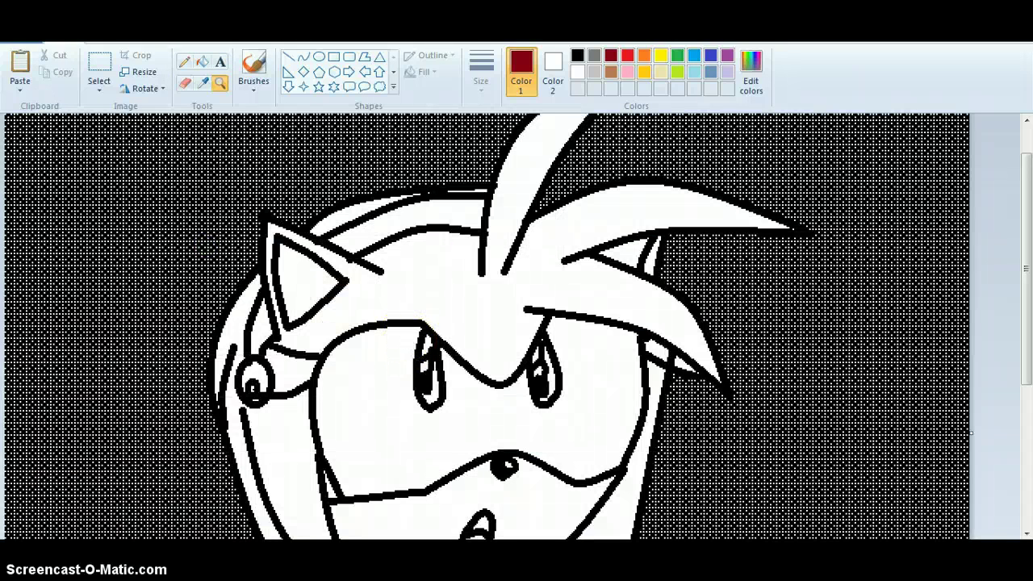
left_click(930, 549)
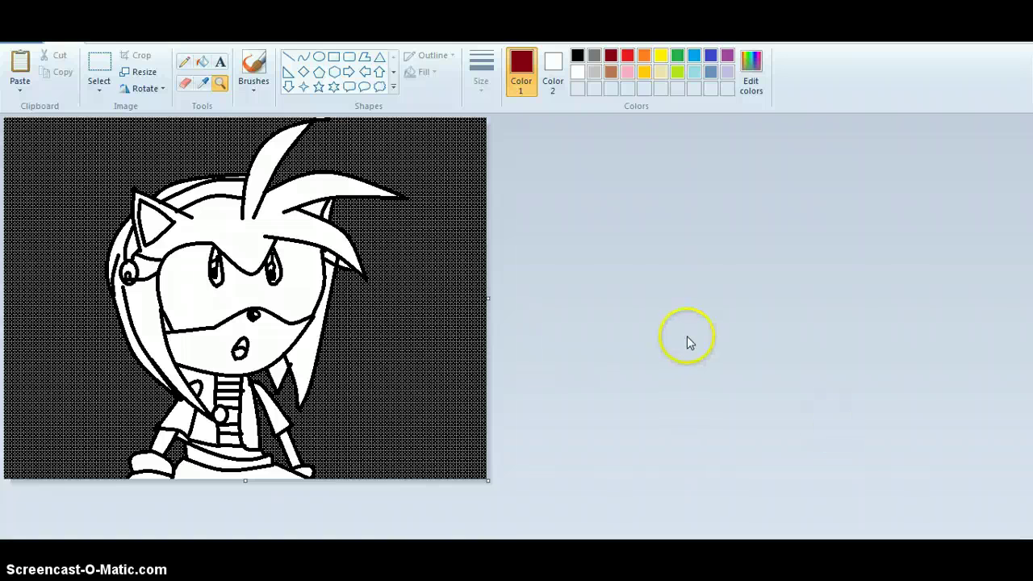
left_click_drag(488, 299, 712, 299)
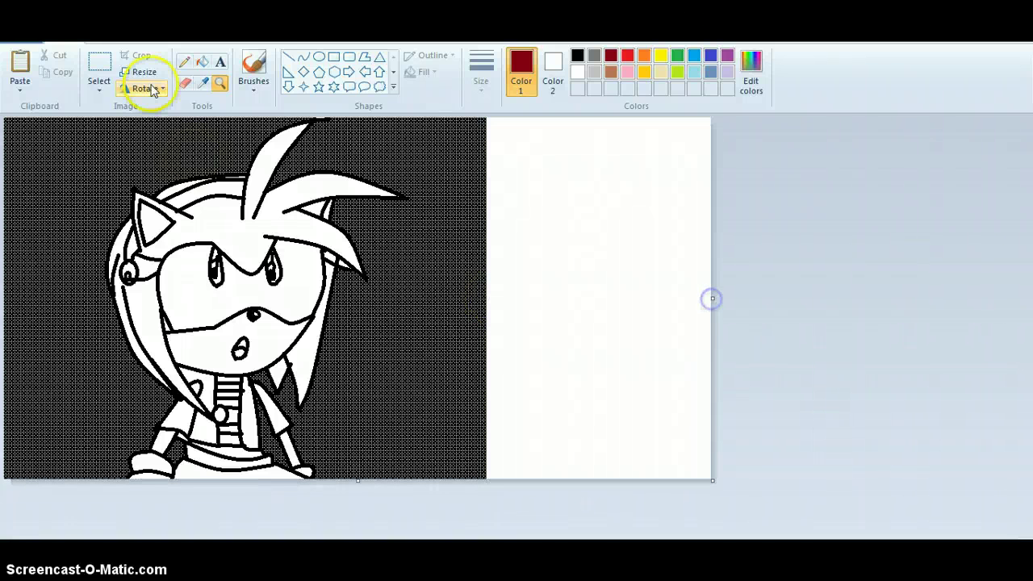
left_click(95, 69)
left_click(18, 70)
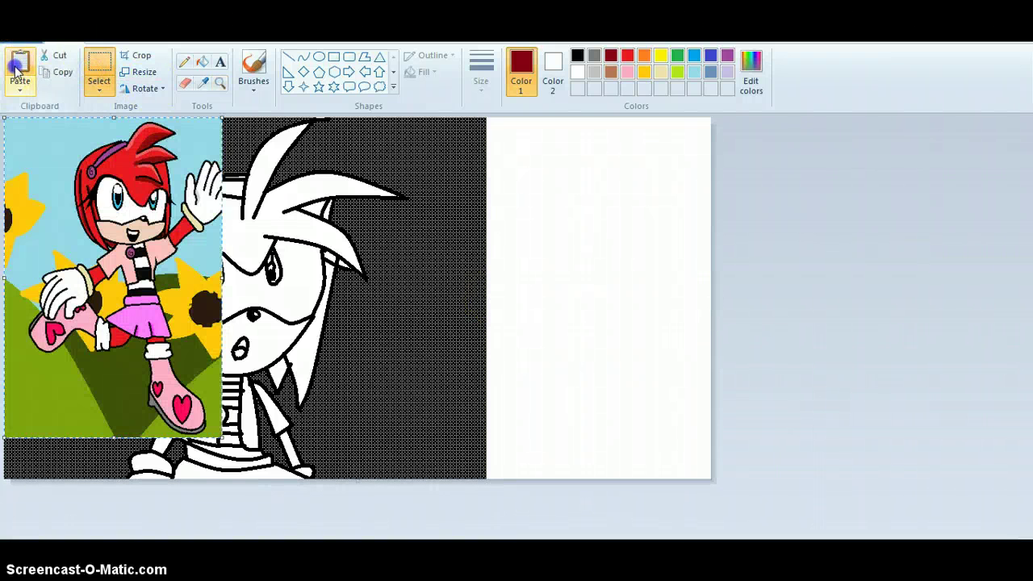
left_click_drag(153, 289, 634, 280)
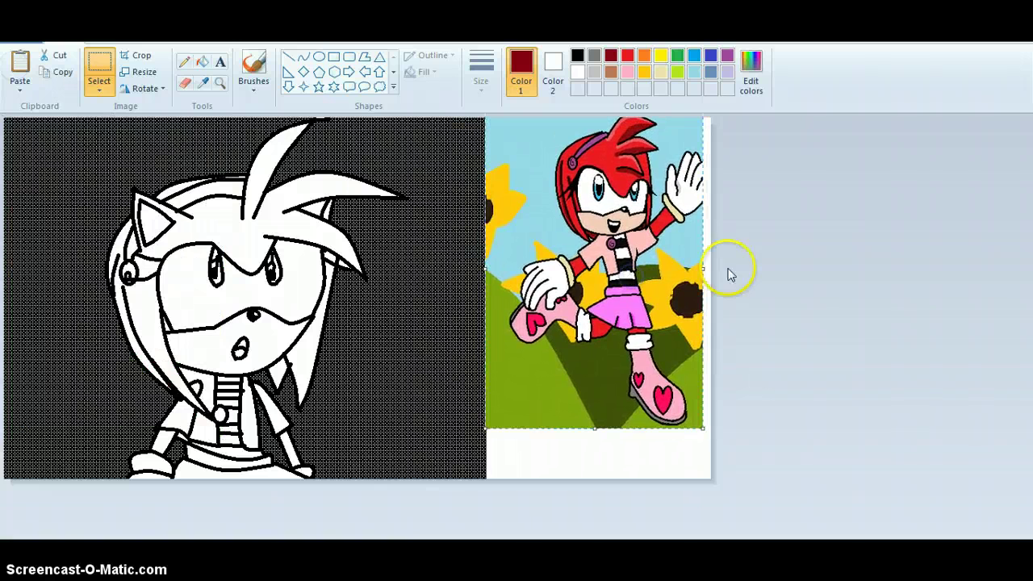
left_click_drag(711, 297, 702, 299)
Pick the red from the reference character's hair and fill the head, hair locks and outer hair areas of the drawing with it.
left_click(184, 61)
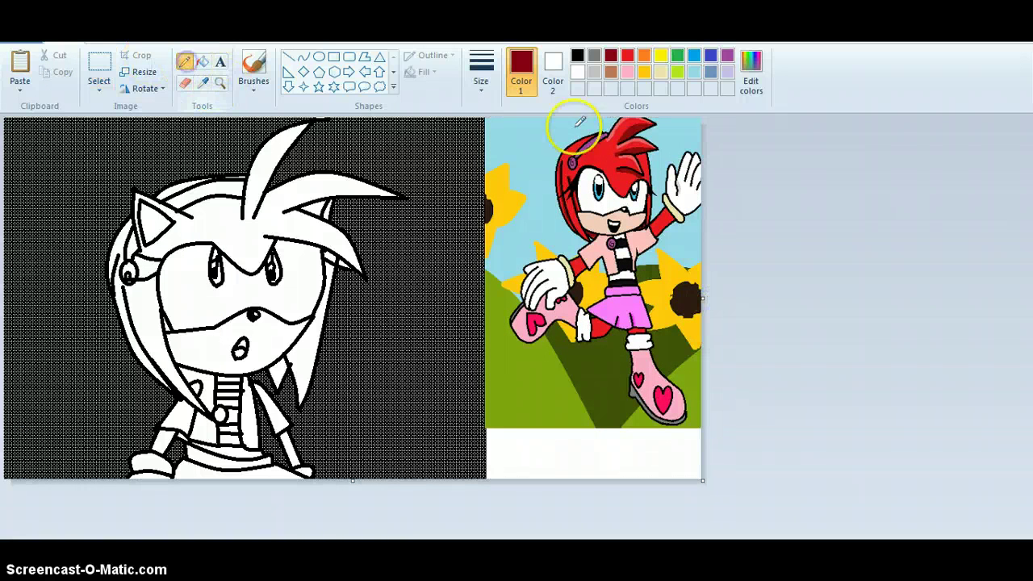
left_click_drag(577, 125, 598, 151)
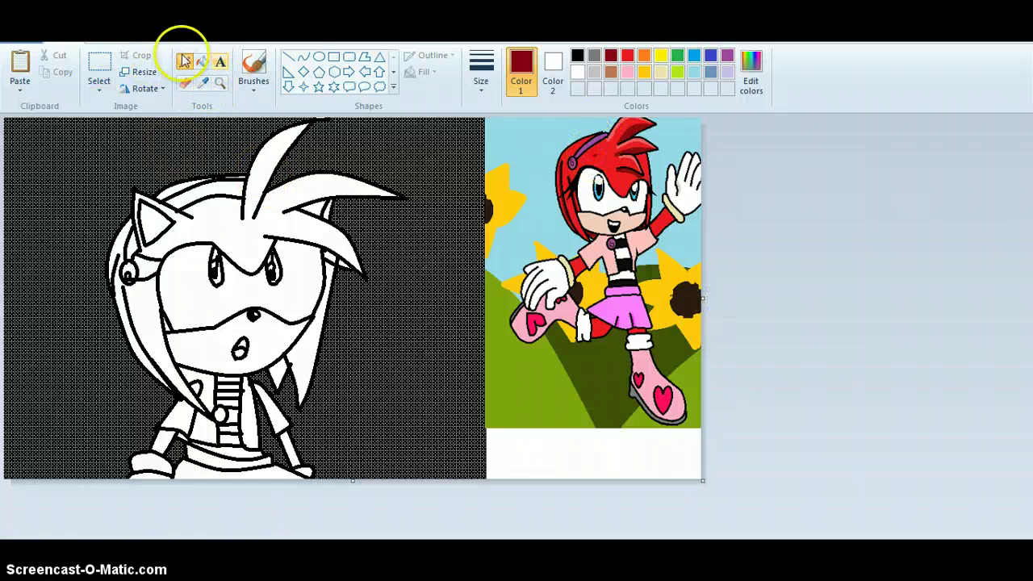
left_click(203, 81)
left_click(613, 159)
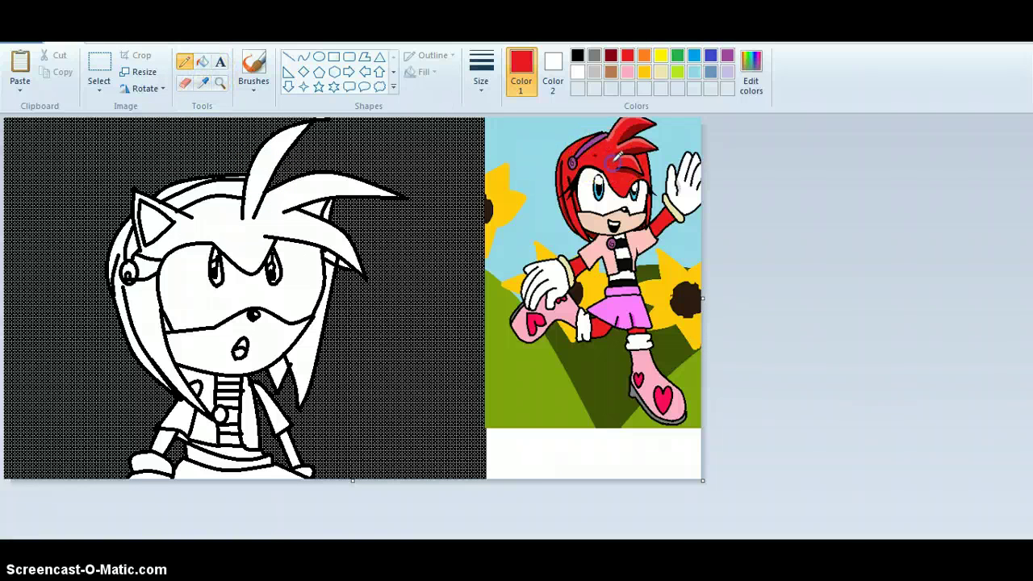
left_click(202, 61)
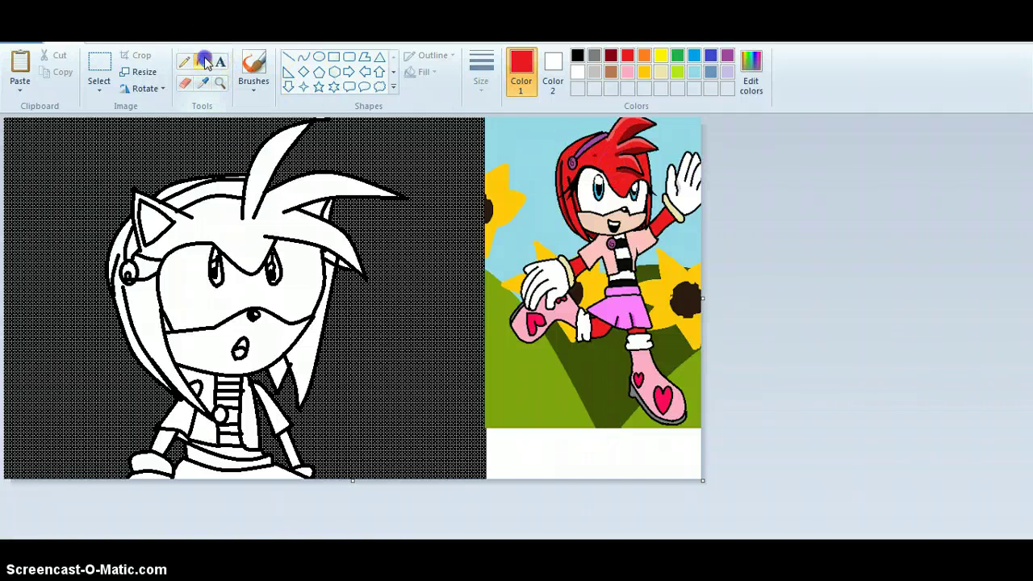
left_click(228, 199)
left_click(148, 304)
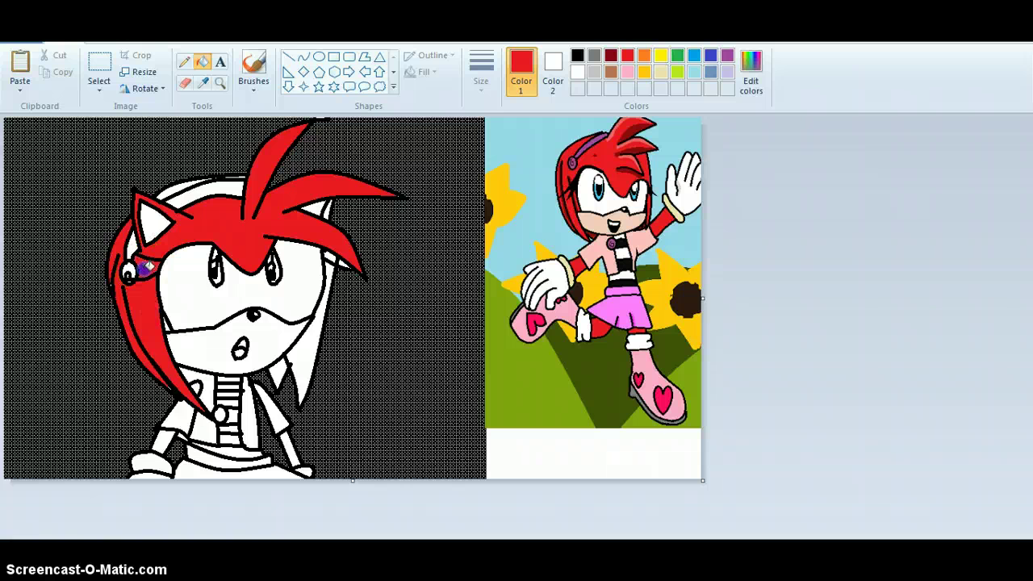
left_click(315, 346)
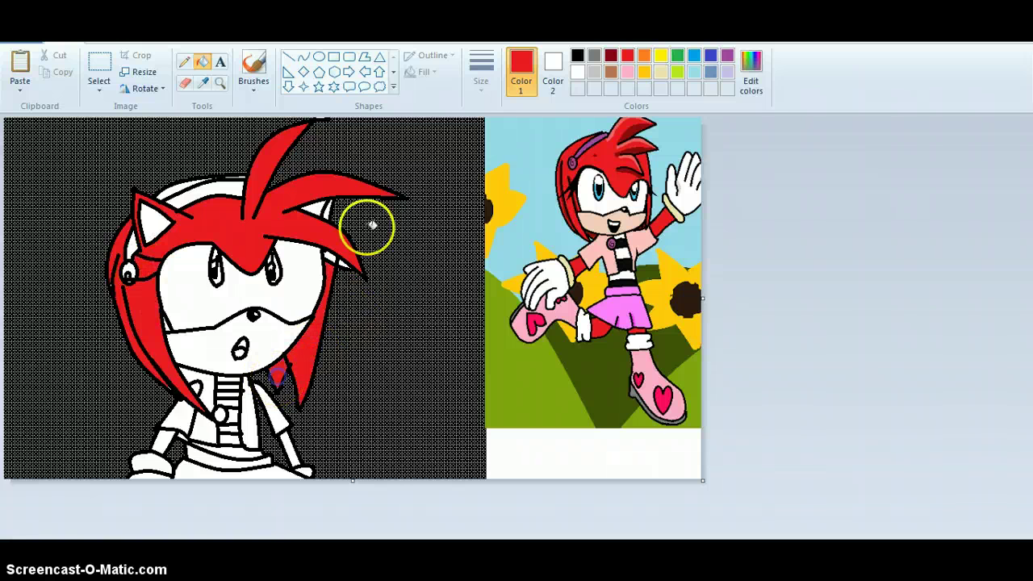
left_click(332, 256)
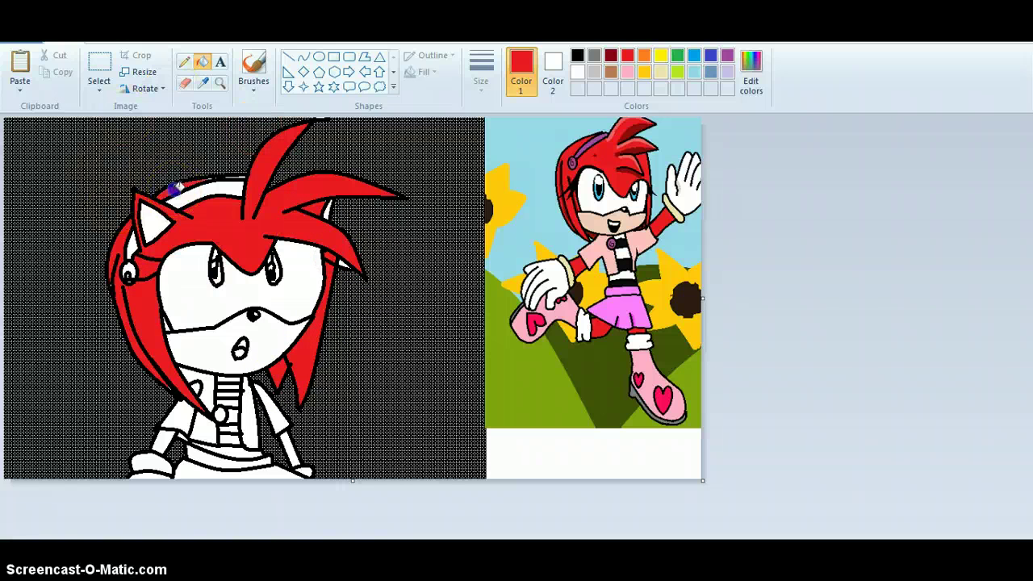
left_click(219, 180)
left_click(245, 174)
left_click(248, 340)
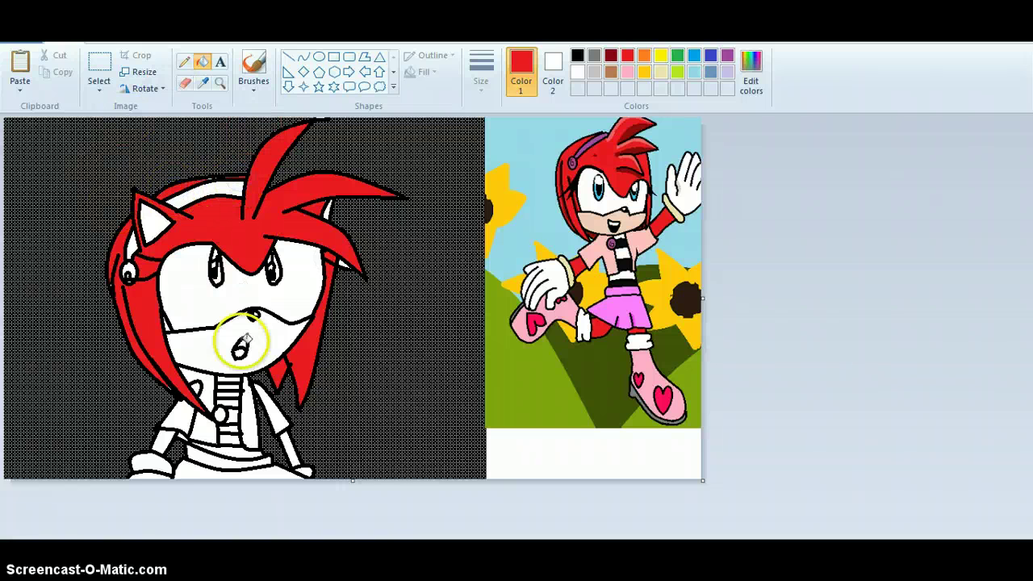
left_click(270, 345)
left_click(336, 218)
left_click(344, 297)
left_click(203, 269)
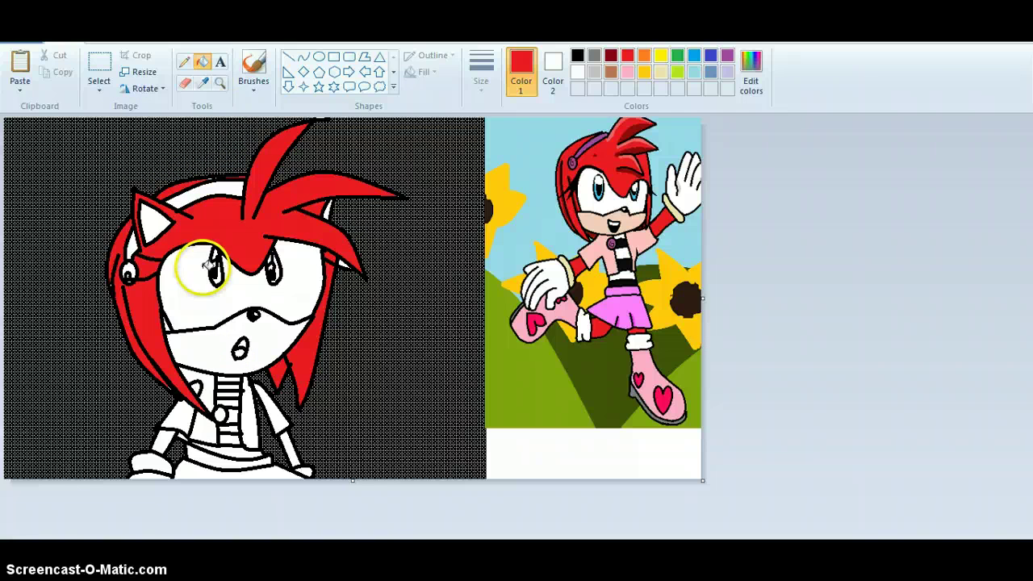
Close the gap between chin and collar with a short black line, and fill the small areas beside the neck and right ear light gray.
left_click(303, 57)
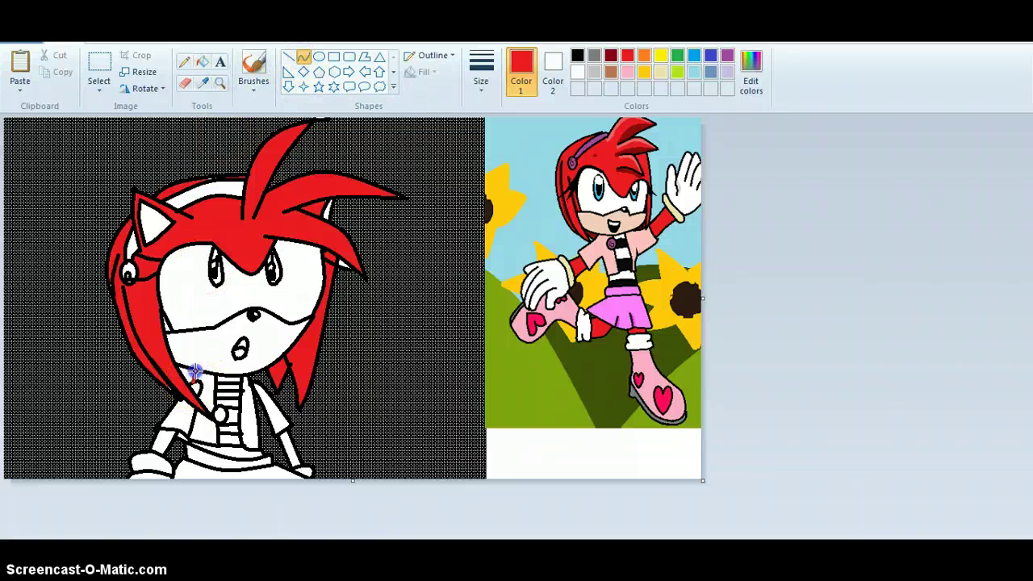
left_click(576, 53)
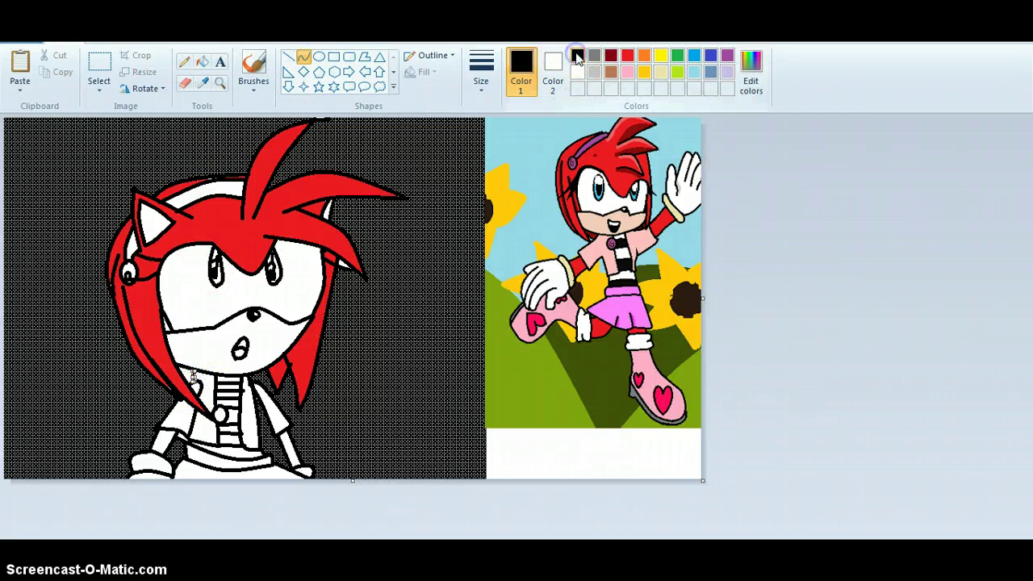
left_click(201, 62)
left_click(396, 169)
left_click(637, 107)
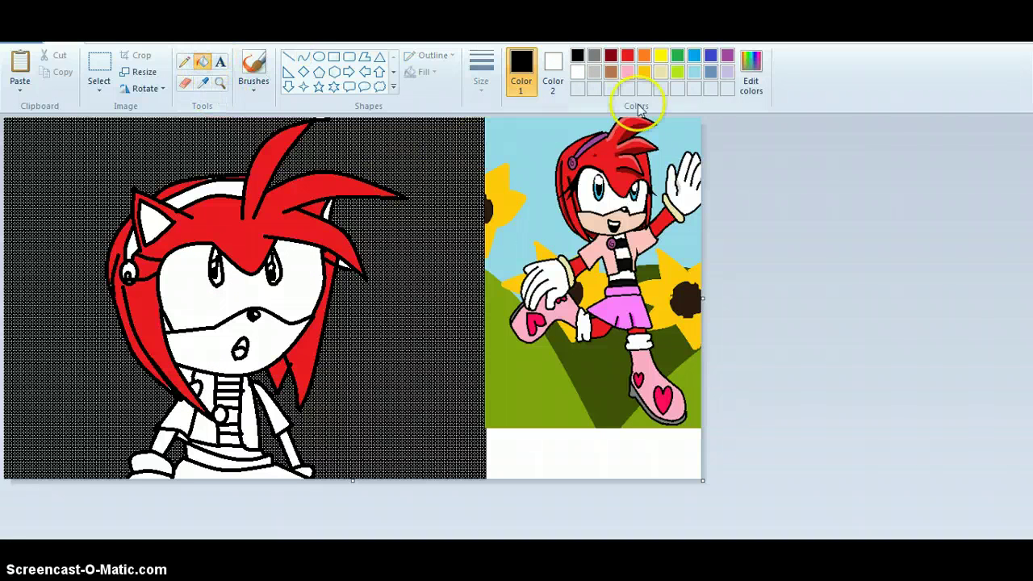
left_click(188, 376)
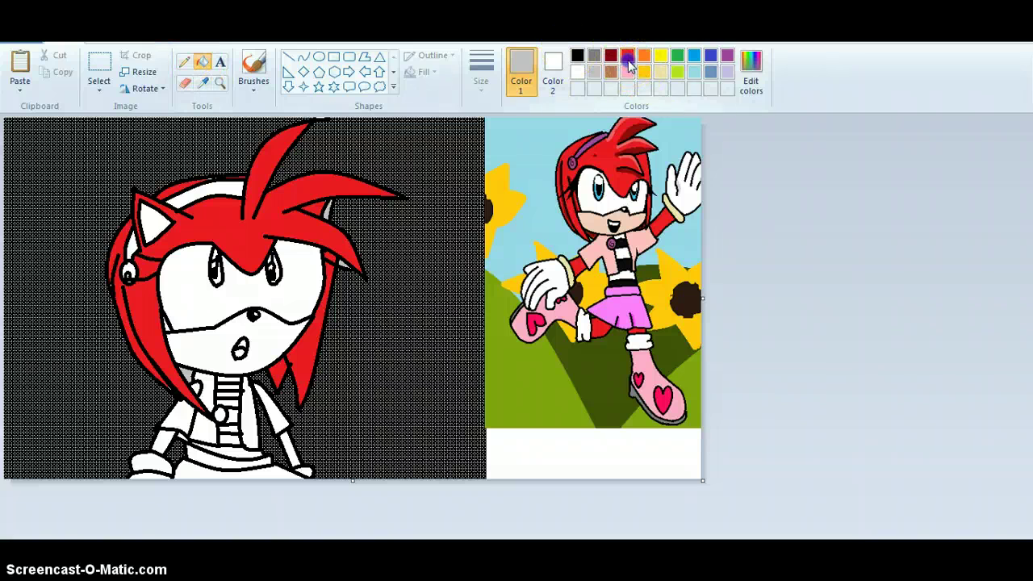
Fill both of the character's arms with red and both glove cuffs with yellow.
left_click(202, 83)
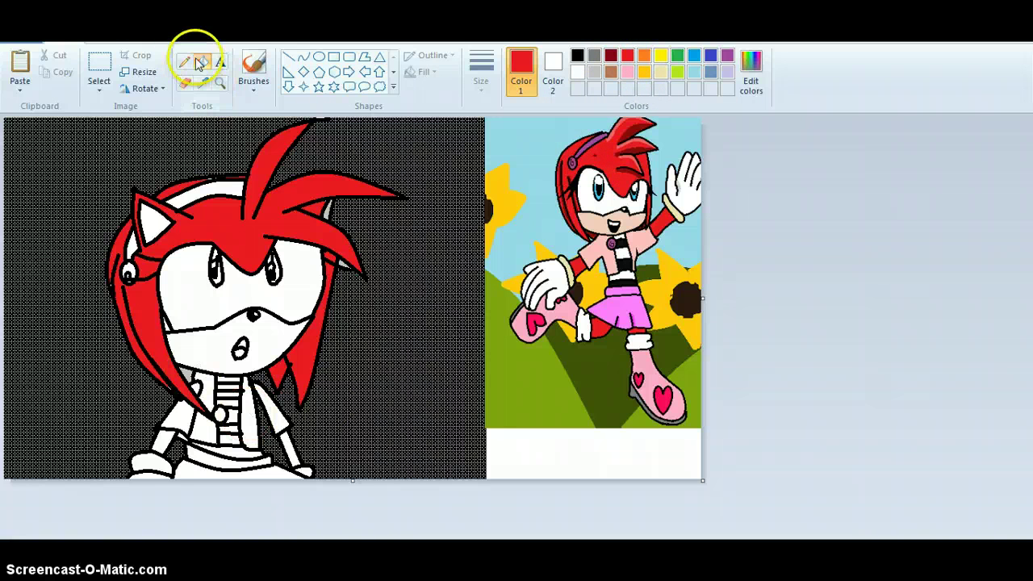
left_click(290, 455)
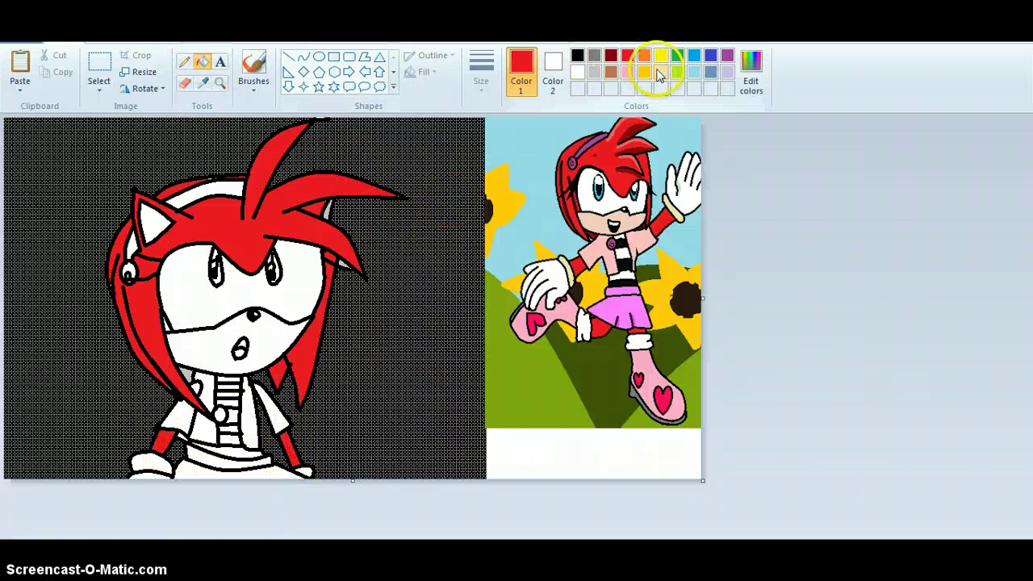
left_click(305, 471)
left_click(149, 465)
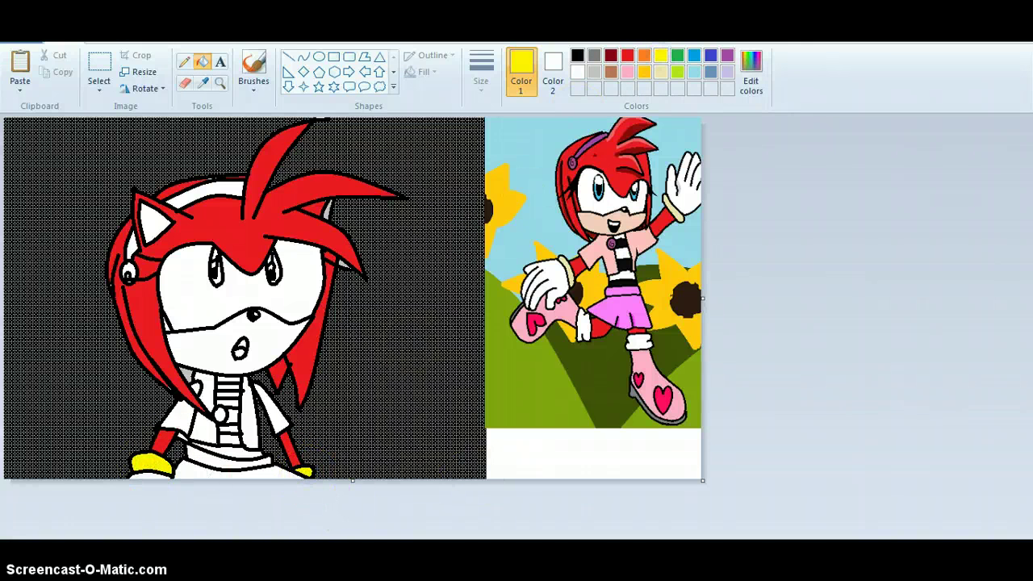
Fill the jacket's sleeves and front panels with light pink, and set the drawing color to black.
left_click(628, 72)
left_click(294, 428)
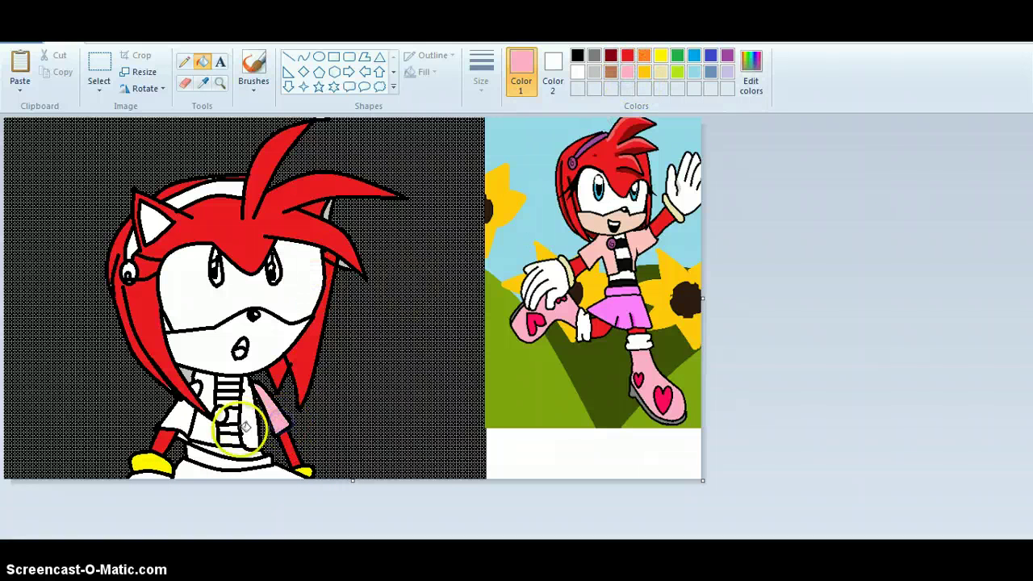
left_click(249, 425)
left_click(173, 414)
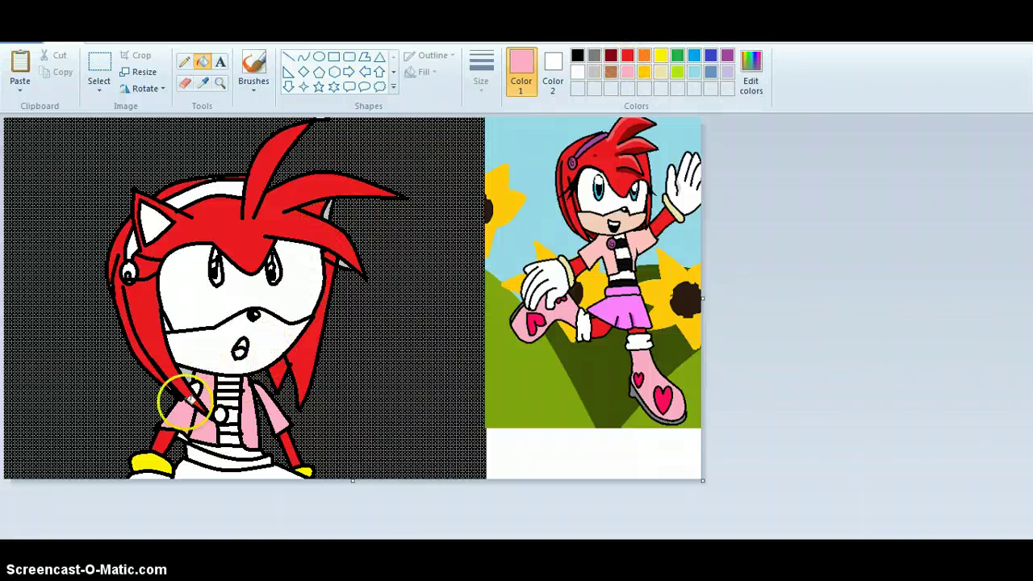
left_click(581, 57)
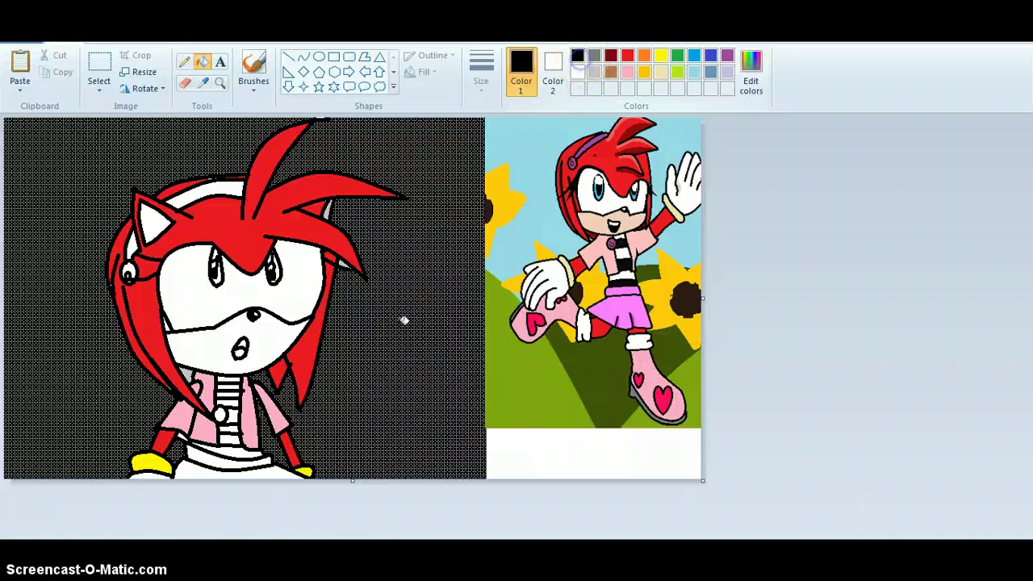
Fill alternating stripes of the drawn character's shirt with black, from the collar down to the hem.
left_click(238, 378)
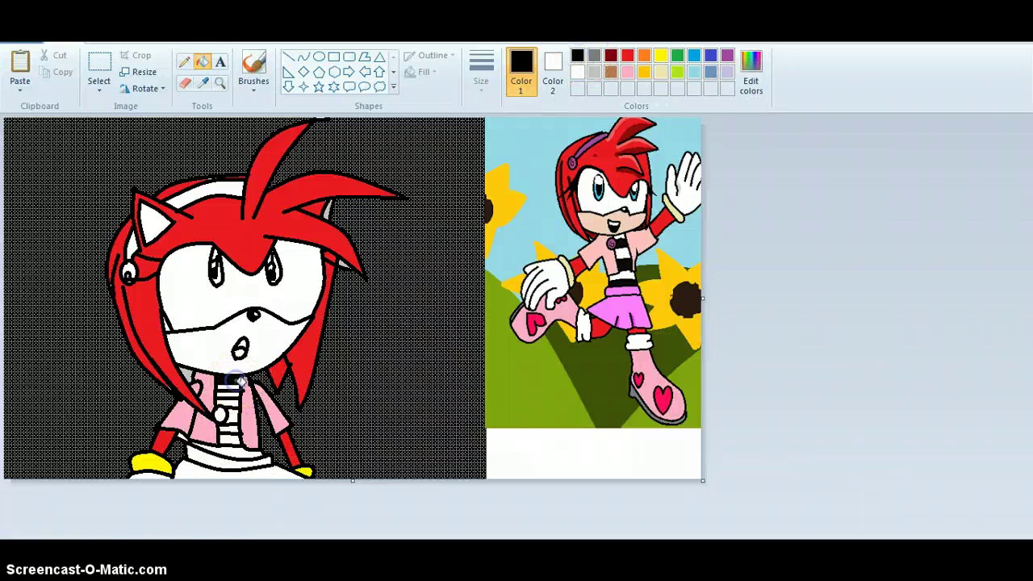
left_click(235, 413)
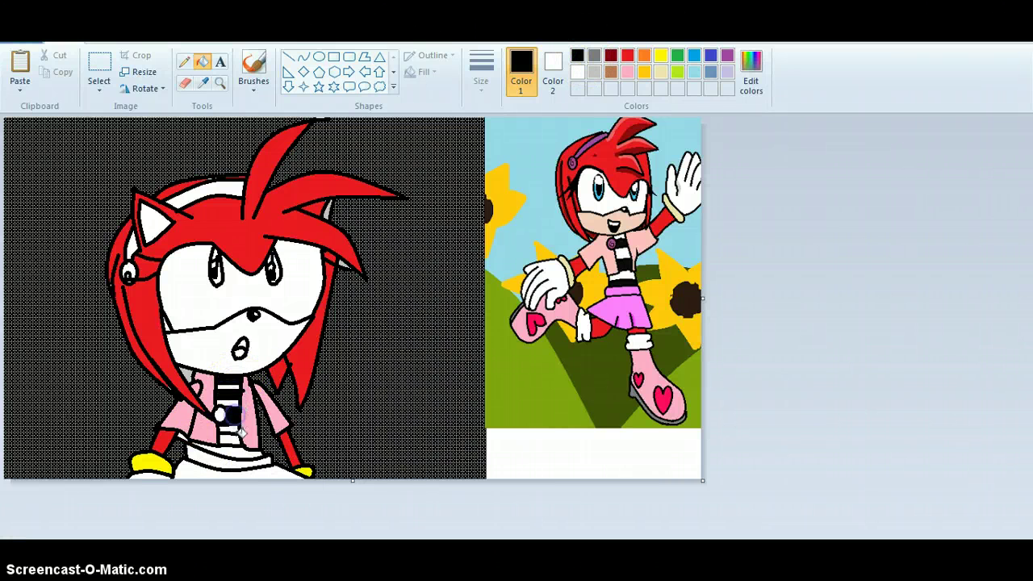
left_click(235, 426)
left_click(234, 439)
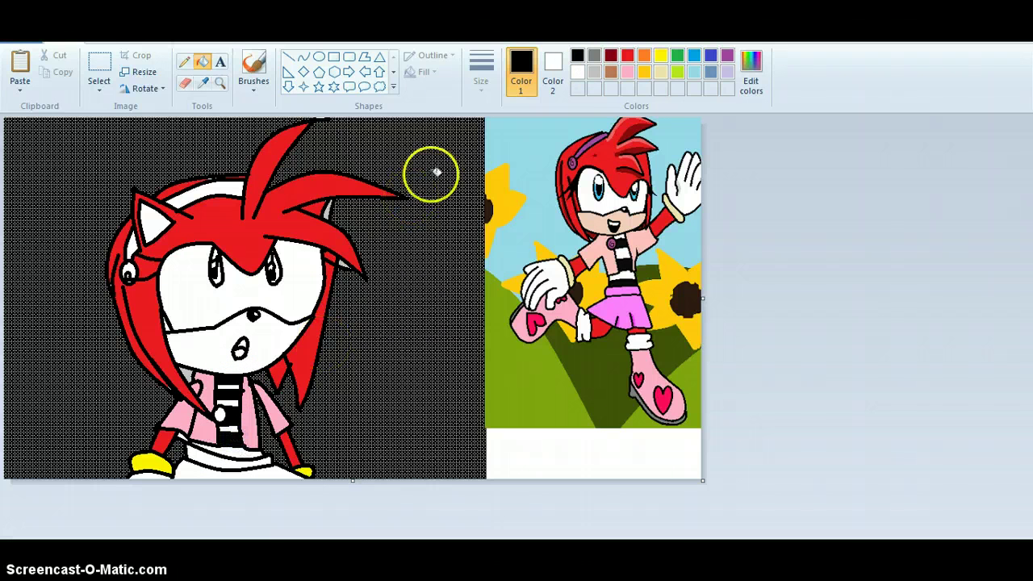
Fill the drawn character's jacket button, both visible headband sections and the round ornament at the headband's end with purple.
left_click(726, 55)
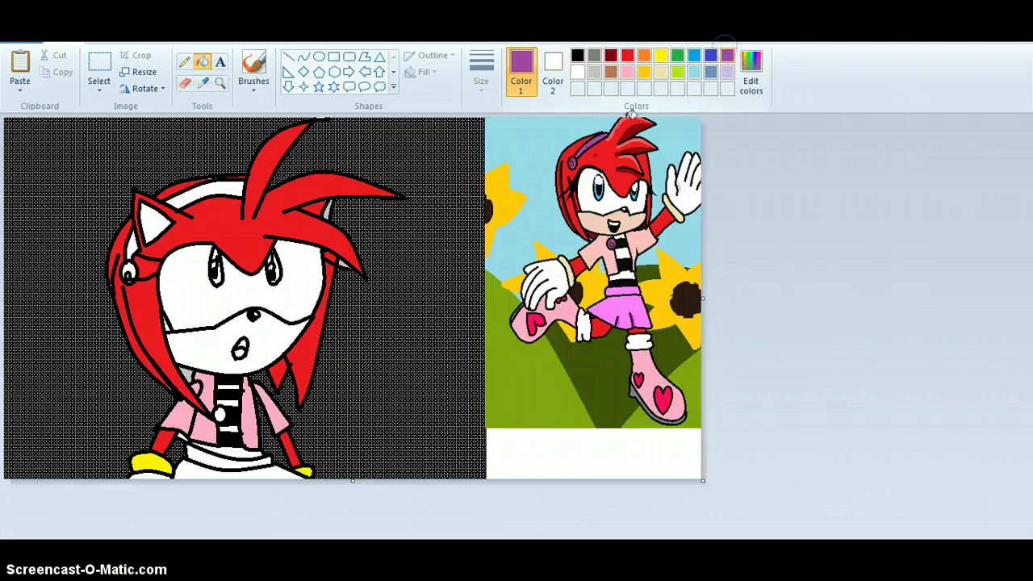
left_click(219, 408)
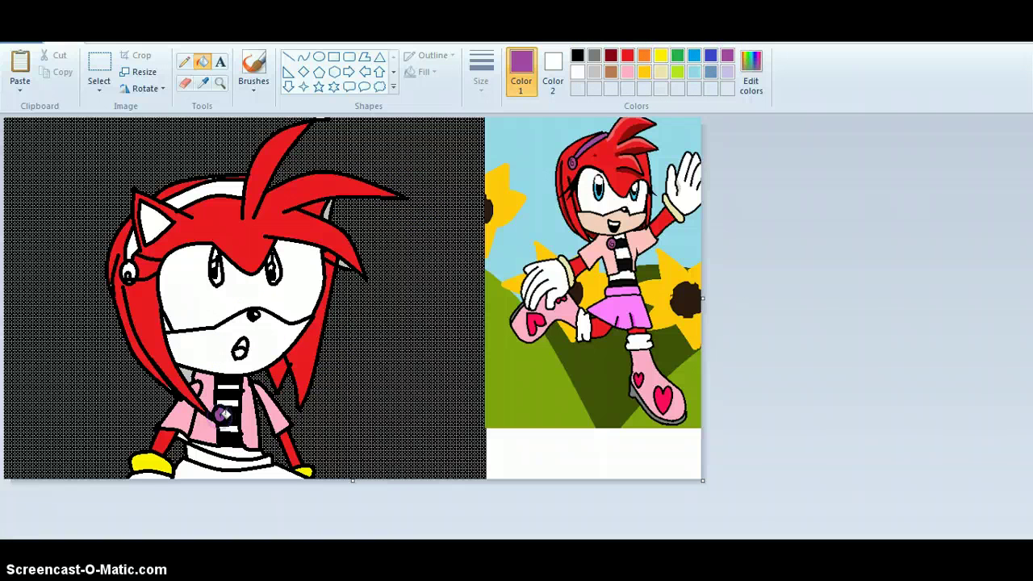
left_click(134, 247)
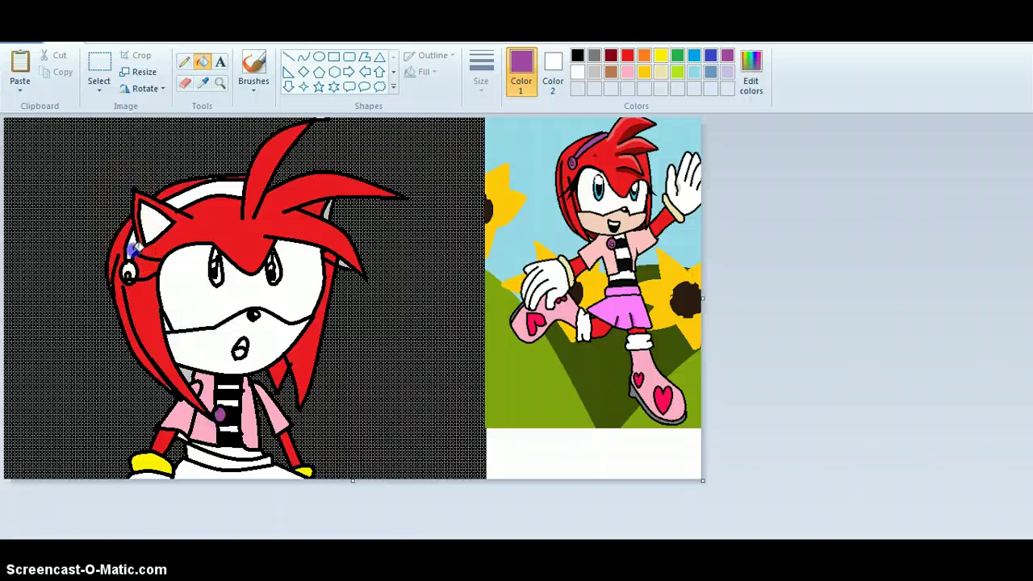
left_click(199, 196)
left_click(129, 272)
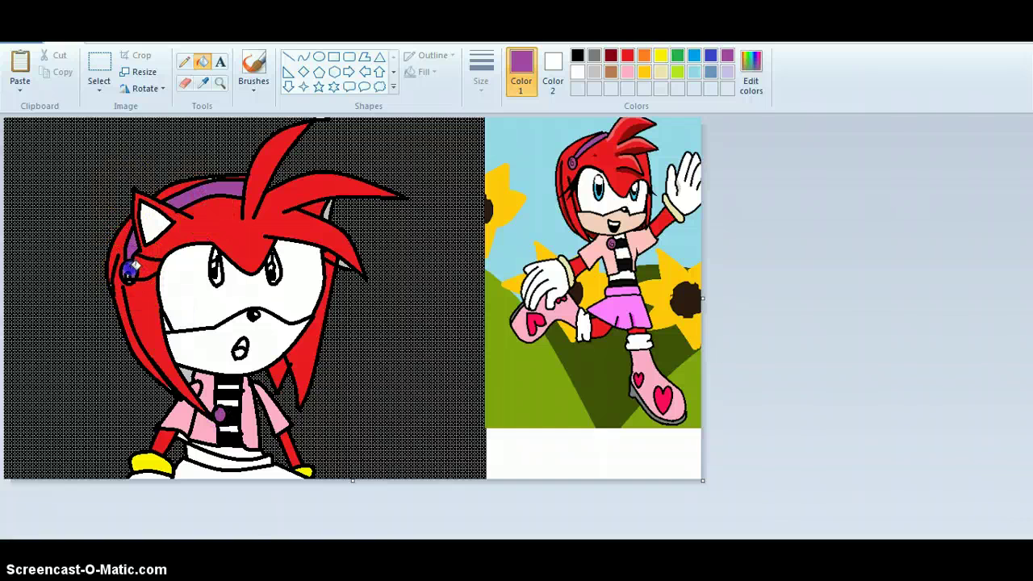